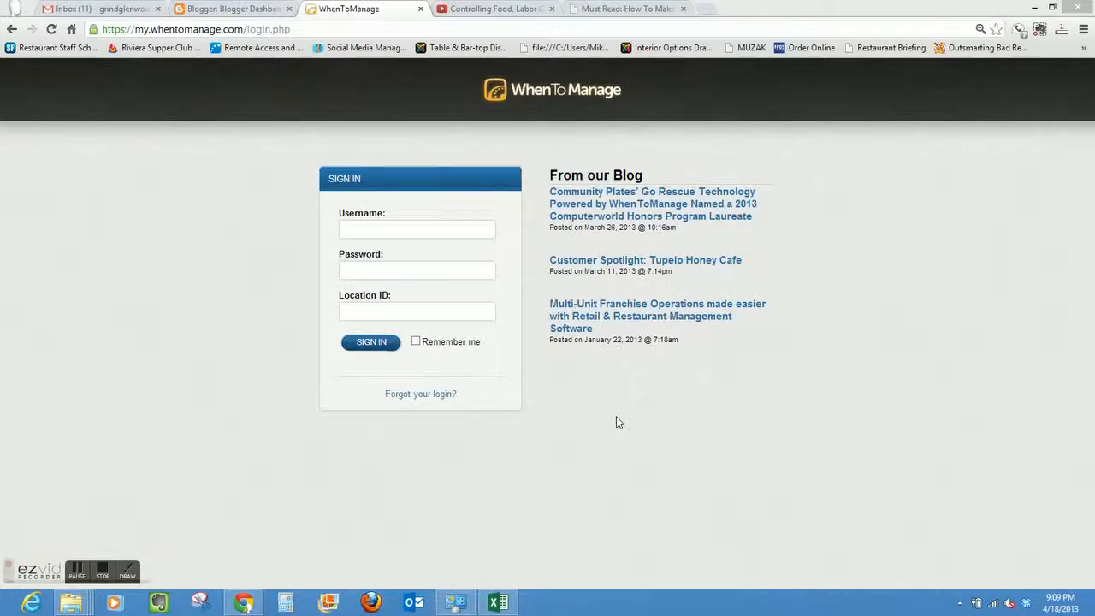
Step: Sign in with the saved username, the account password and the location ID eljebel
click(411, 233)
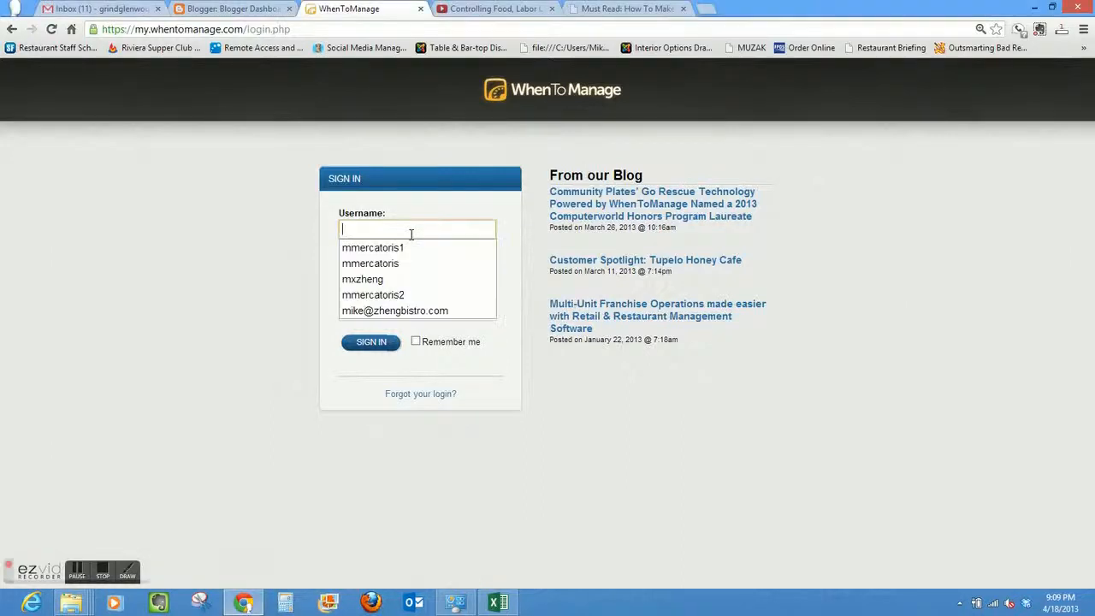
click(411, 247)
click(416, 270)
text(****)
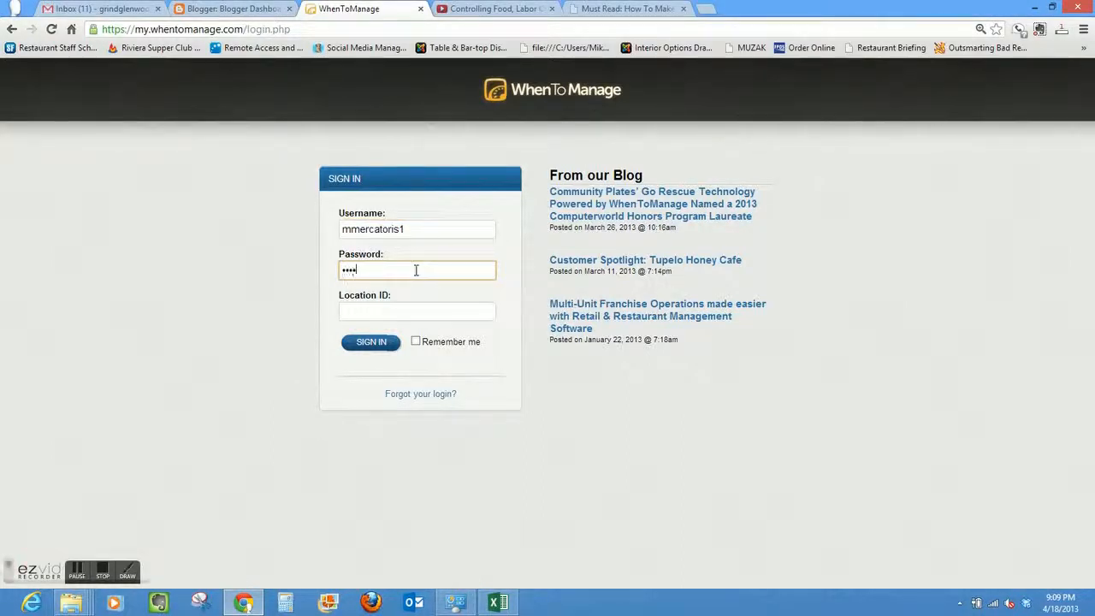
text(***)
click(409, 312)
text(eljebel)
click(377, 351)
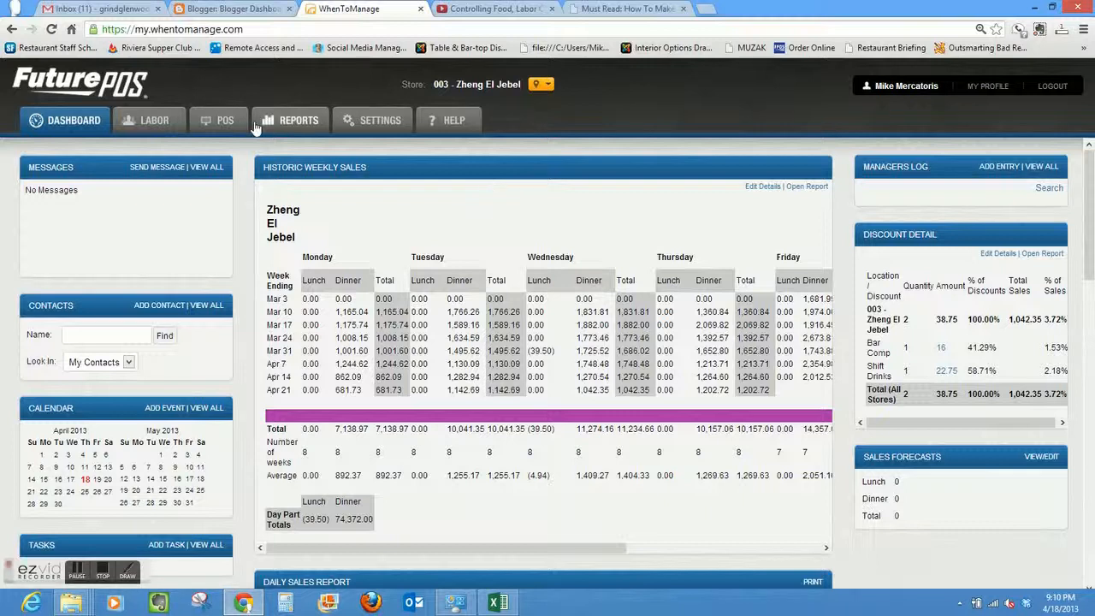
Step: Open the labor schedules and switch to the week of Monday, February 4, 2013
click(155, 121)
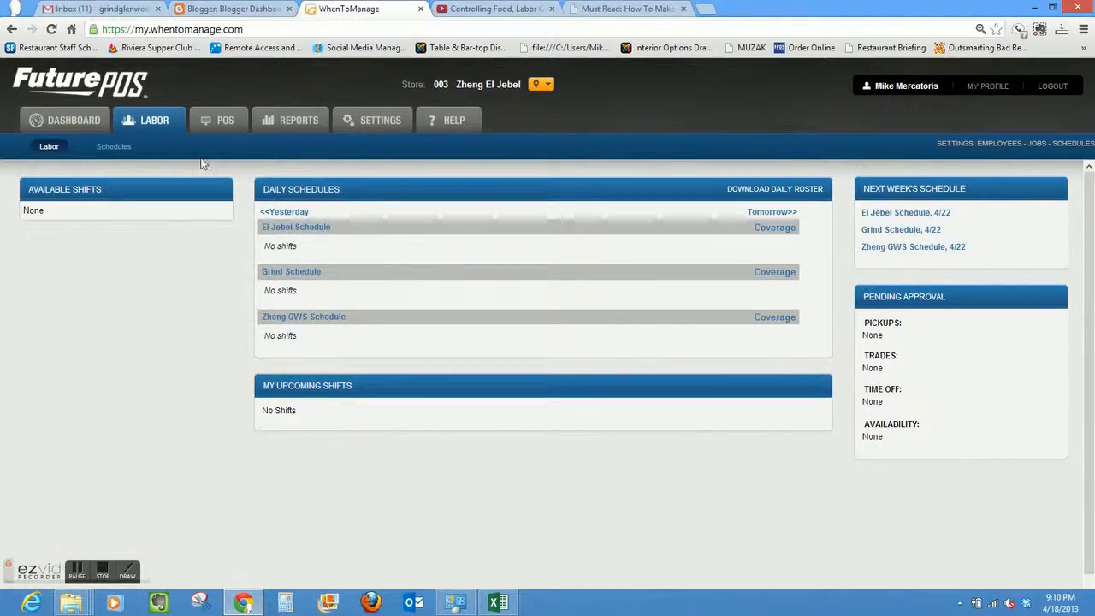
click(114, 148)
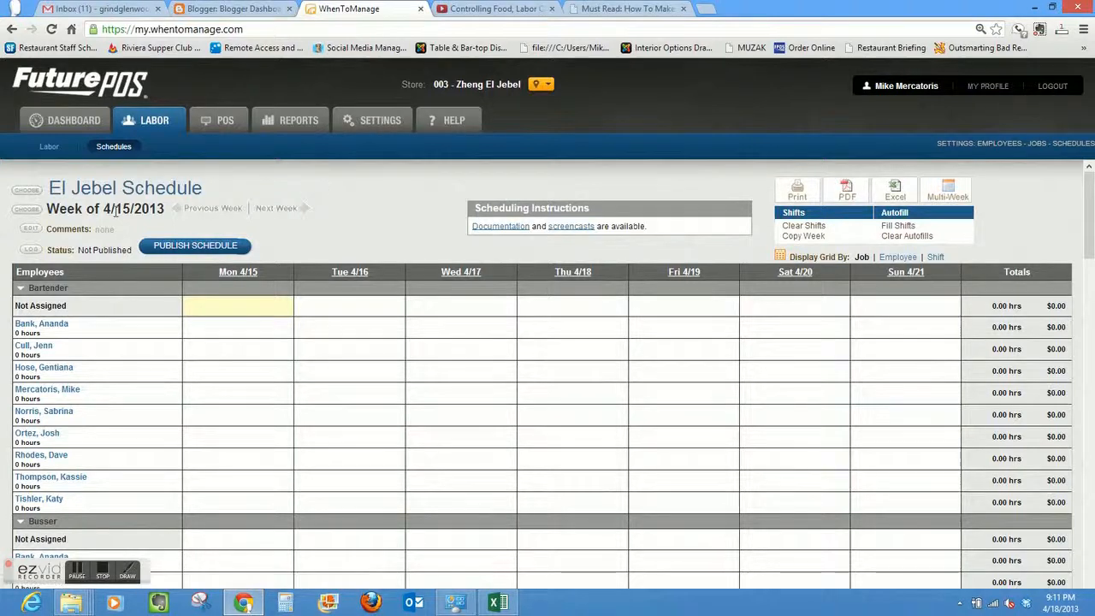
click(25, 210)
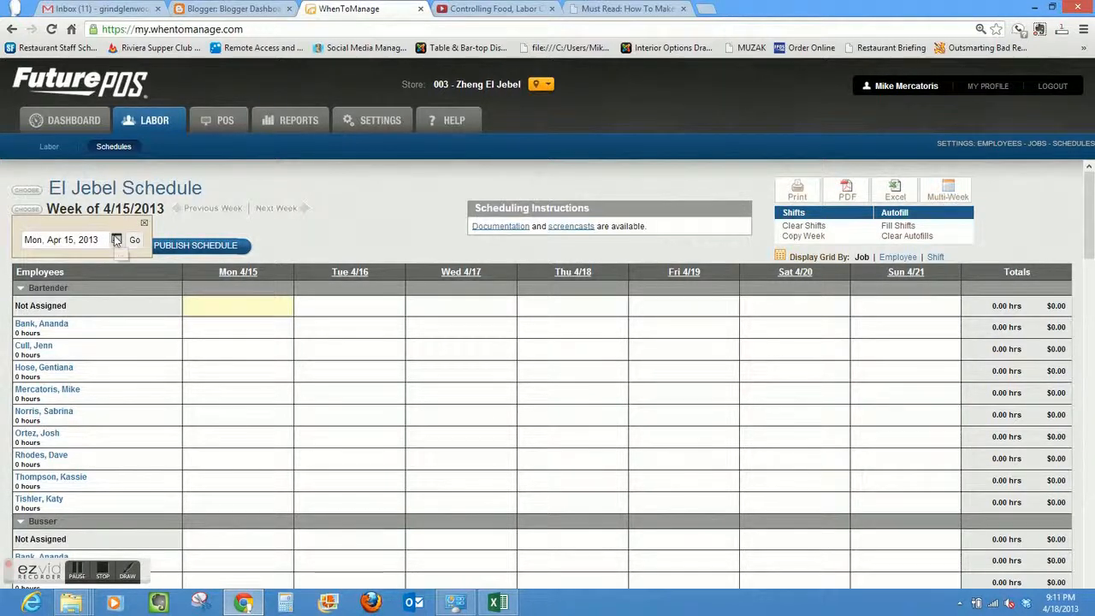
click(117, 240)
click(36, 264)
click(36, 264)
click(36, 264)
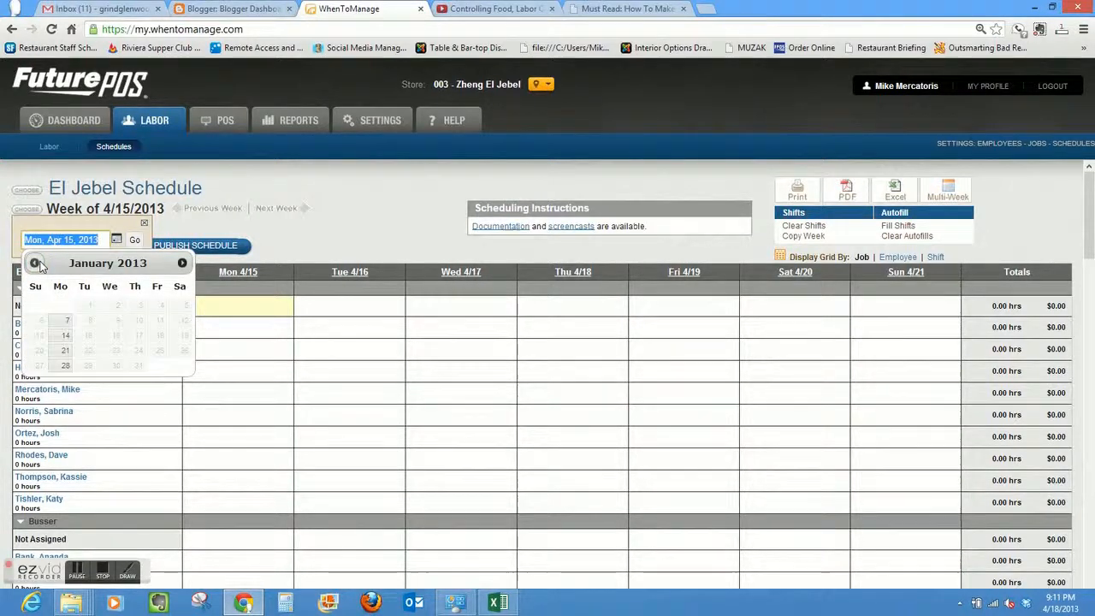
click(183, 263)
click(62, 320)
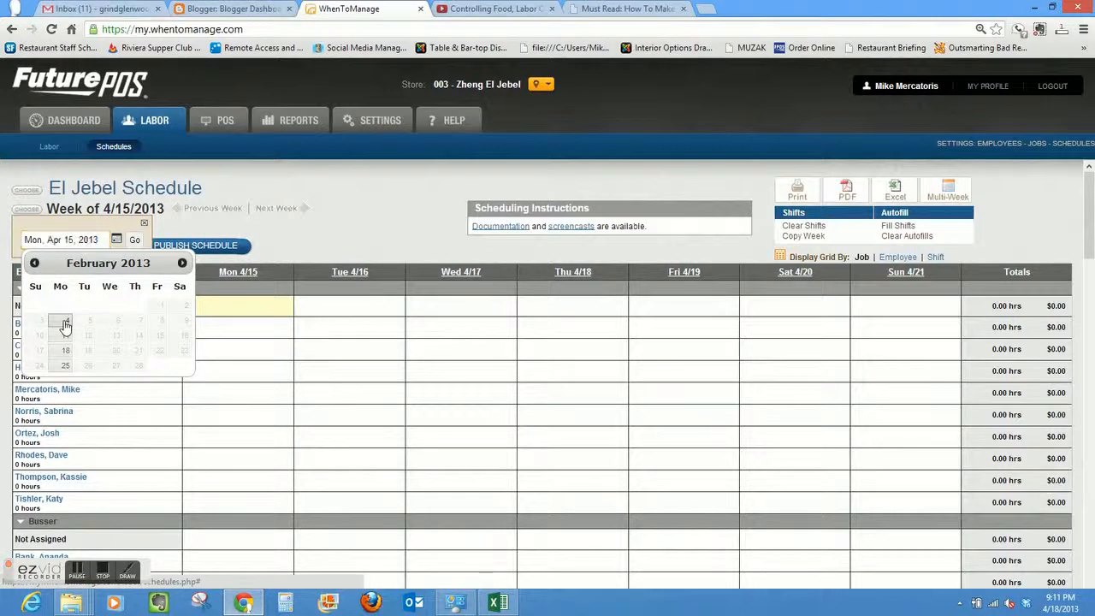
click(134, 243)
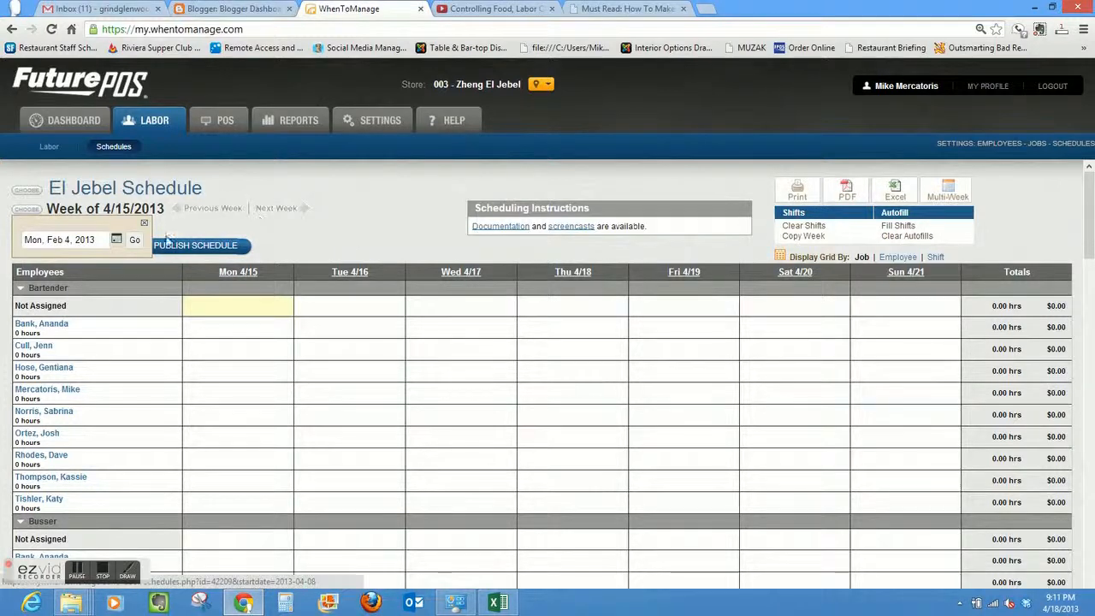
click(135, 242)
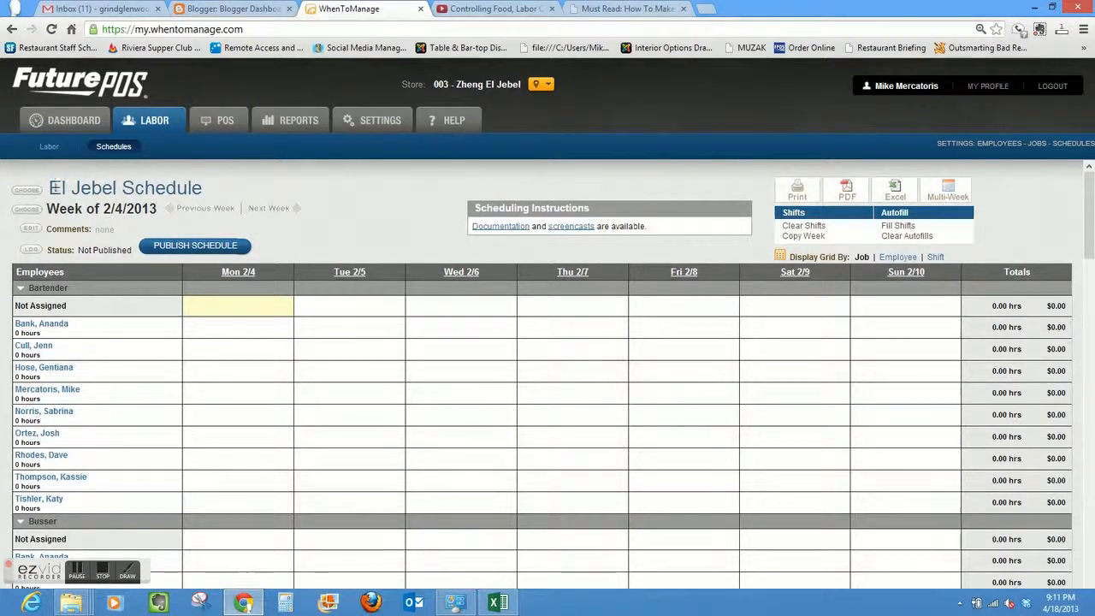
Step: Choose the El Jebel Schedule and look over its bartender and busser rows
click(28, 190)
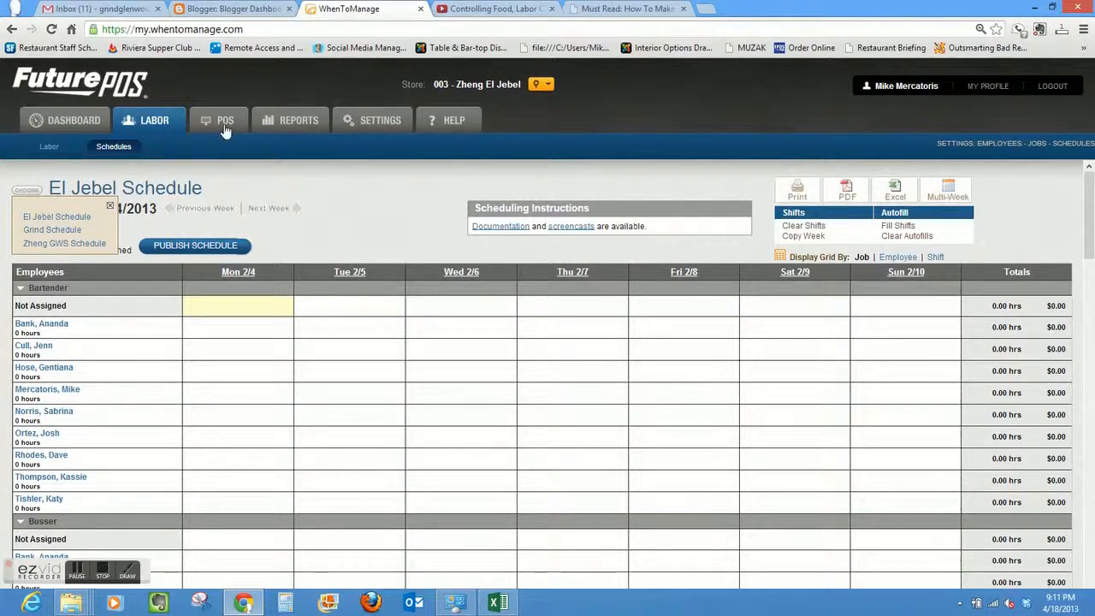
click(56, 219)
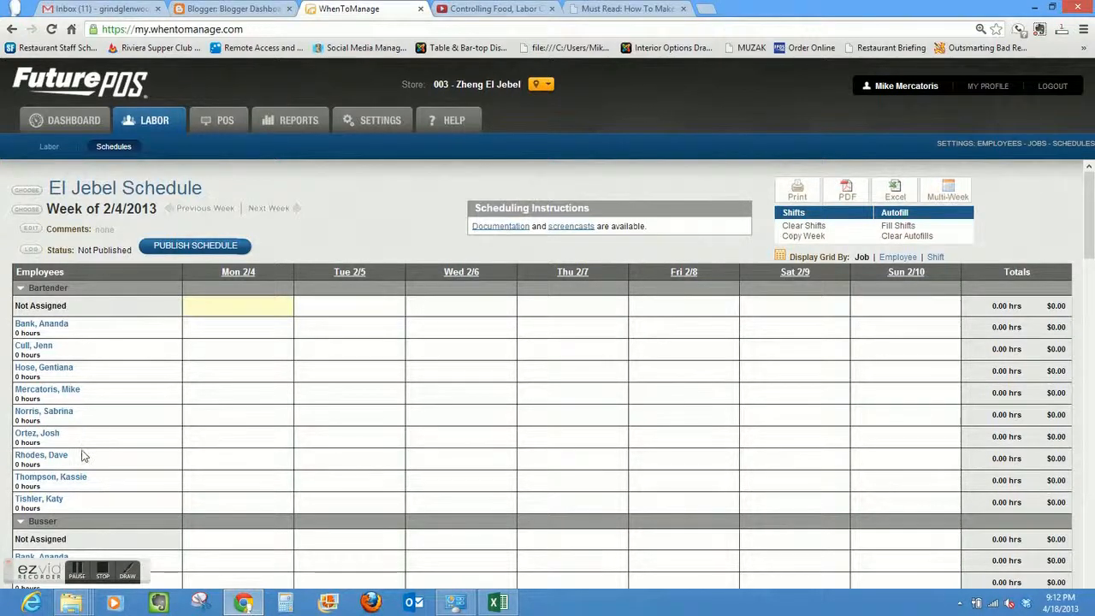
mouse_move(1090, 216)
mouse_down()
mouse_move(1092, 457)
mouse_move(1089, 215)
mouse_up()
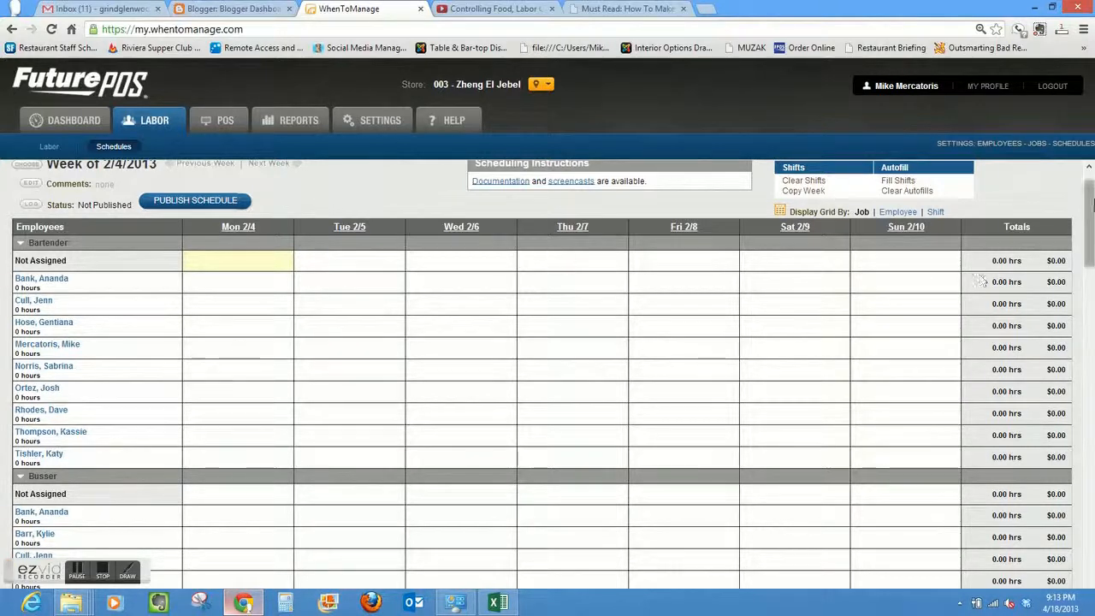
mouse_move(1092, 214)
mouse_down()
mouse_move(1092, 249)
mouse_move(1092, 227)
mouse_up()
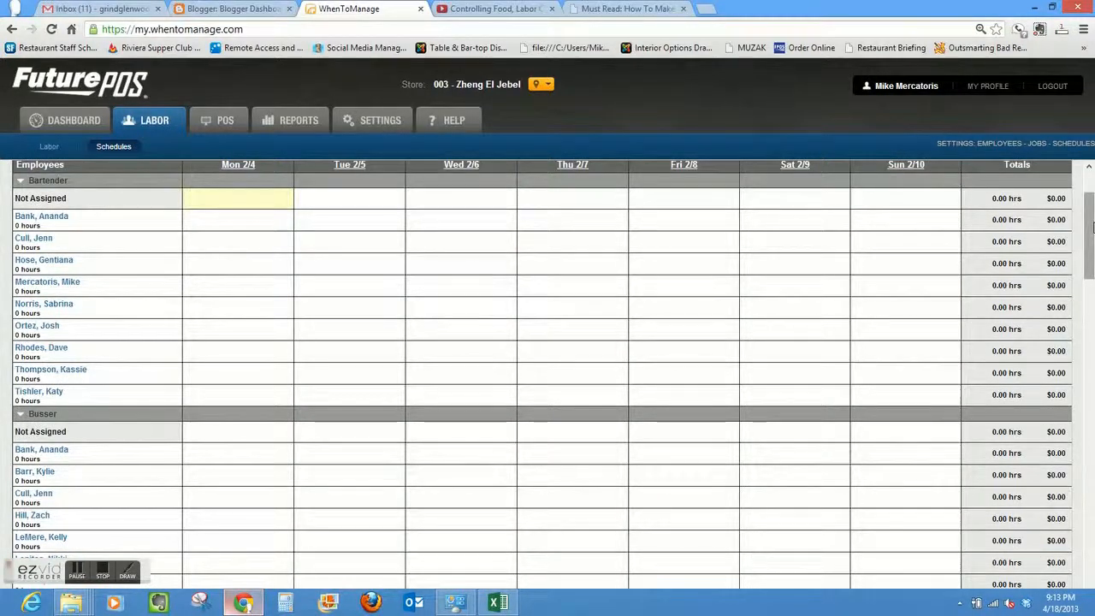
drag(1092, 227, 1092, 205)
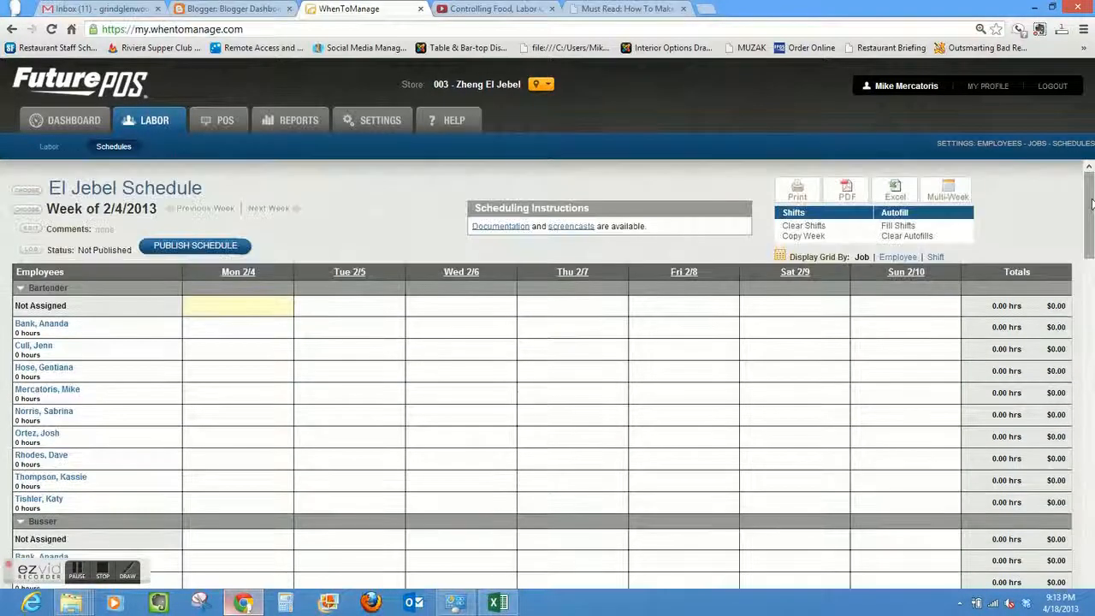
Step: Start a new unassigned bartender shift on Monday 2/4 running from 03:45 pm to 10:00 pm
click(237, 309)
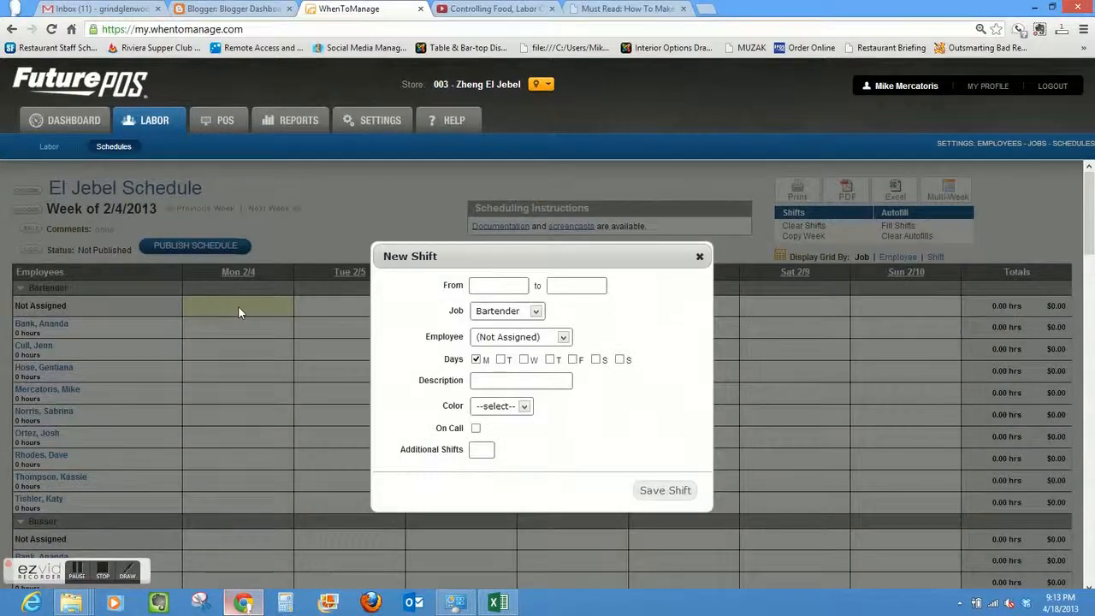
click(490, 288)
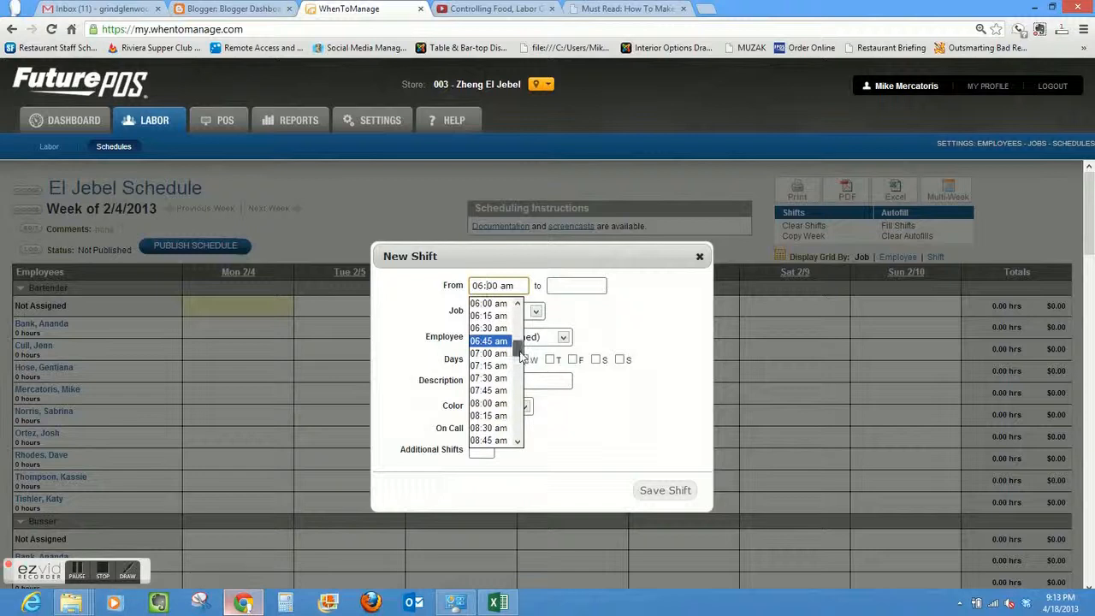
scroll(518, 343, up, 3)
drag(518, 341, 519, 396)
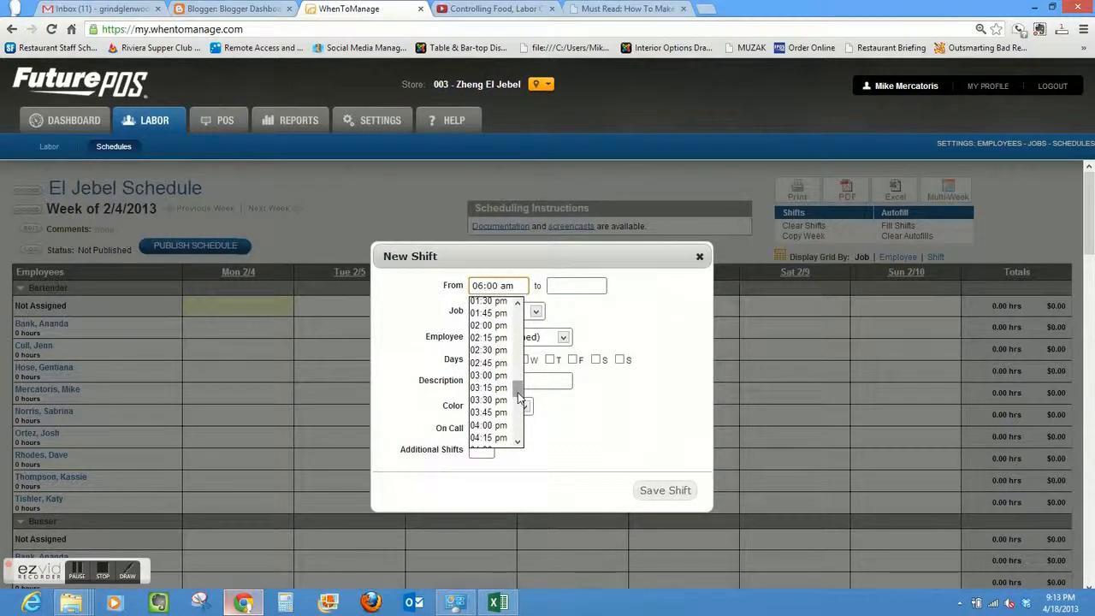
click(488, 412)
click(584, 291)
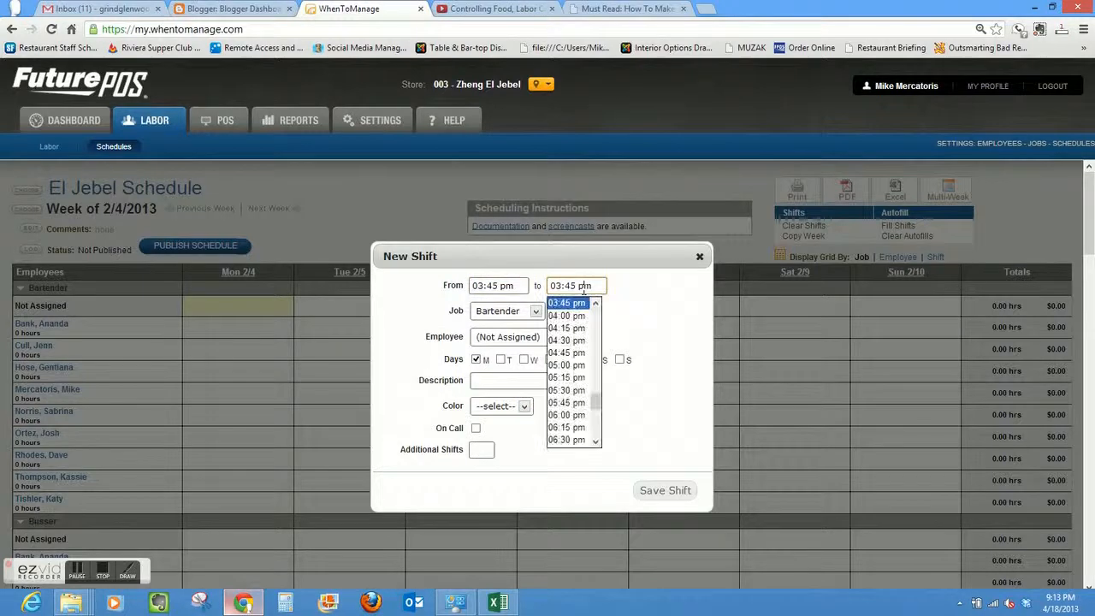
drag(596, 405, 597, 428)
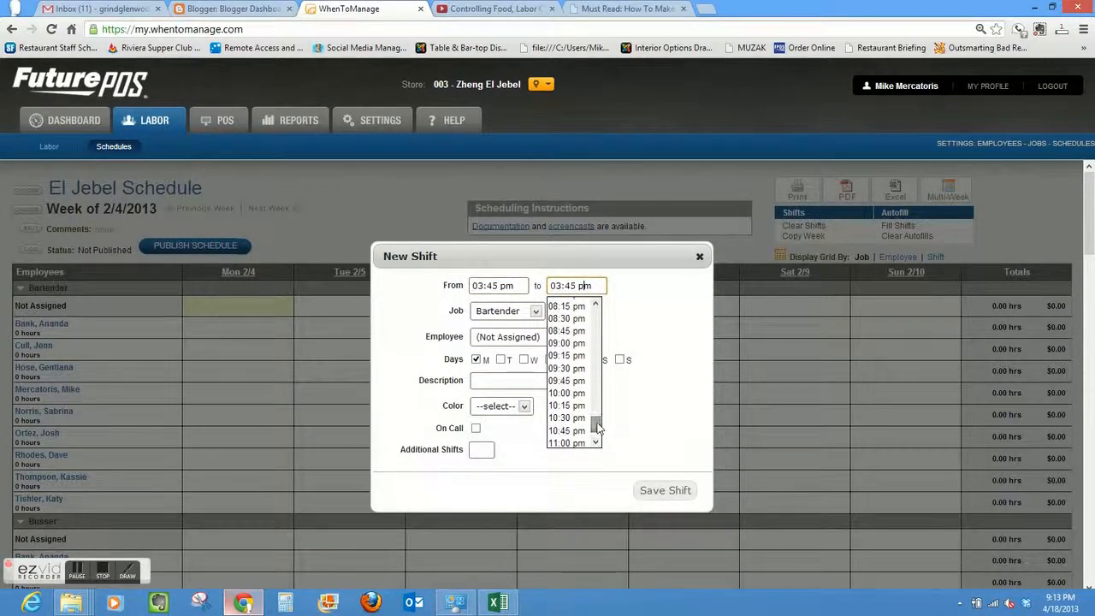
click(567, 392)
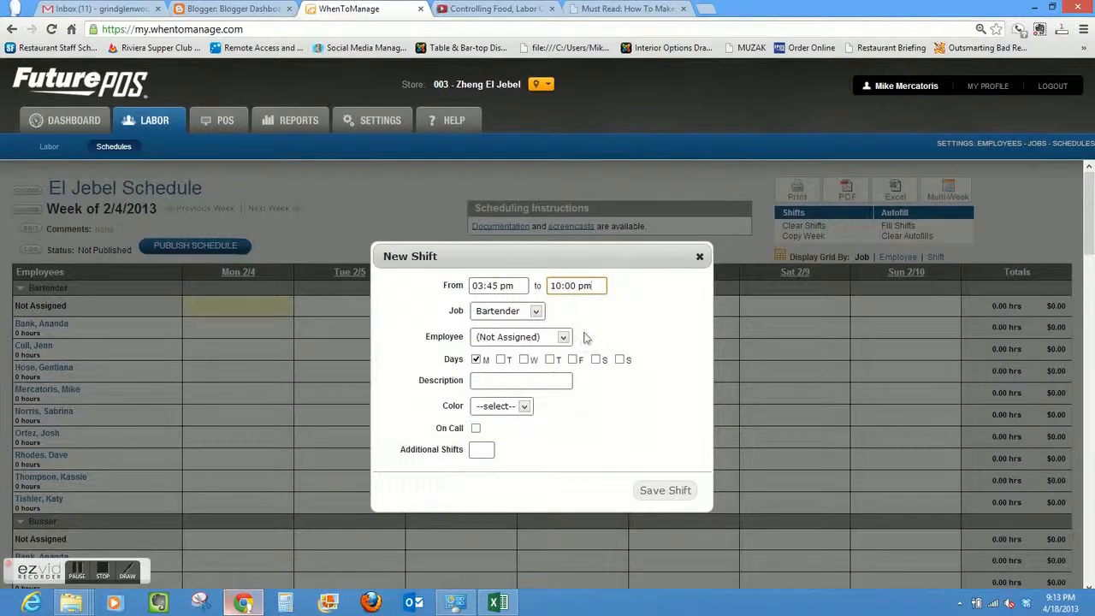
Step: Extend the bartender shift to Tuesday, Thursday, Friday, Saturday and Sunday, color it gray, and save it
click(501, 359)
click(621, 360)
click(523, 407)
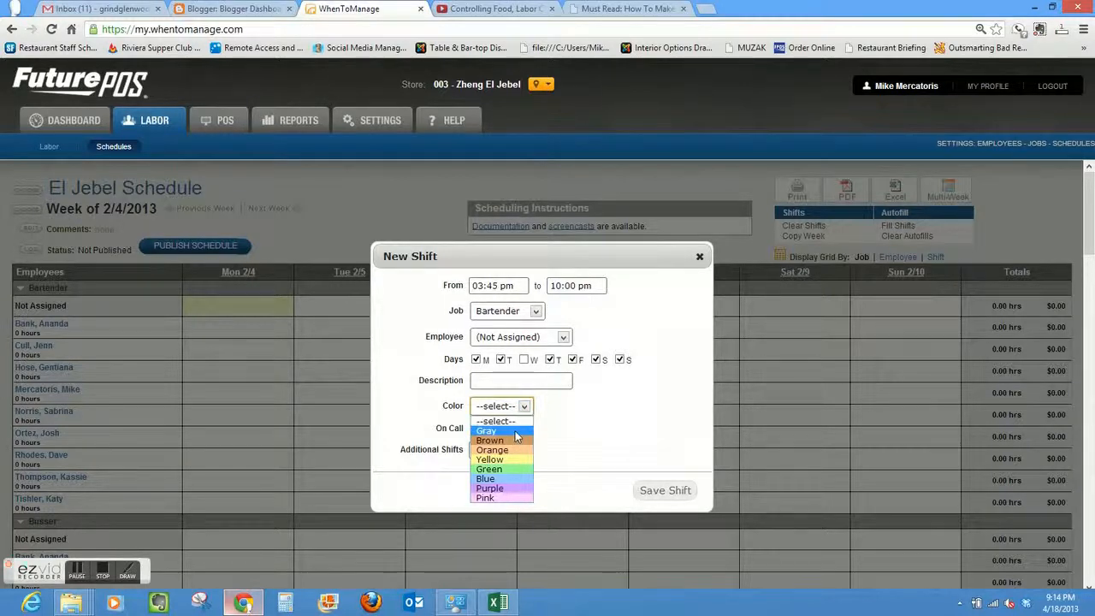
click(516, 433)
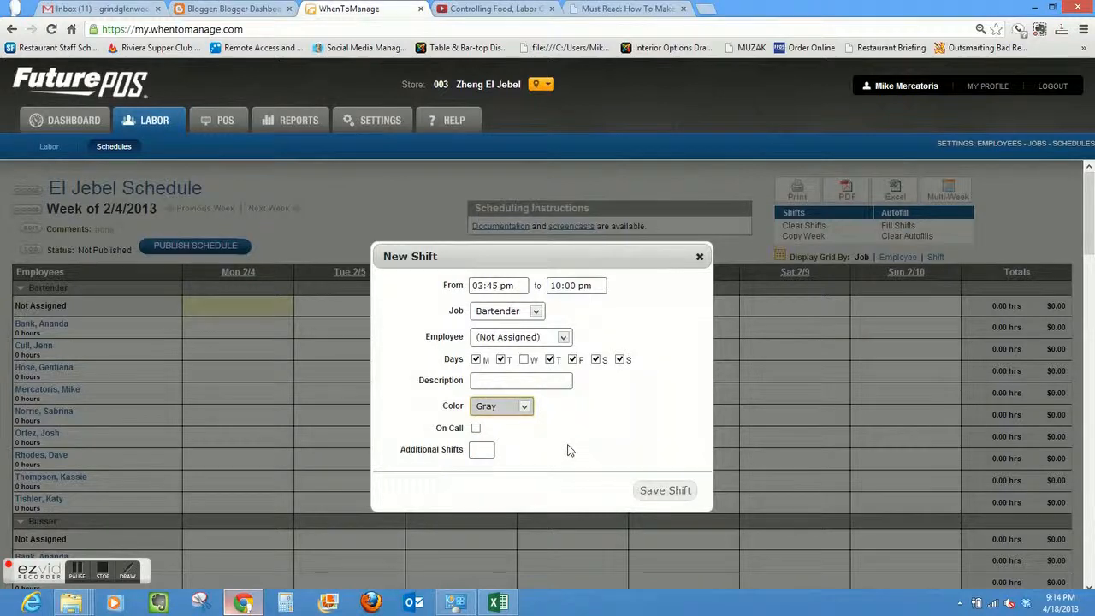
click(665, 490)
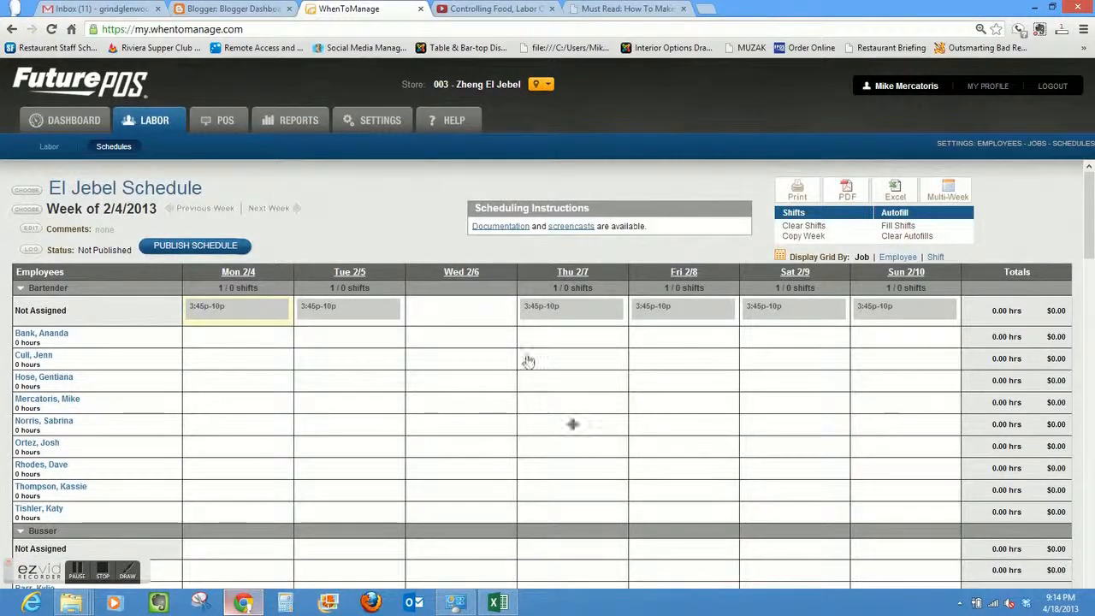
Step: Add and save an unassigned bartender shift on Wednesday 2/6 from 03:45 pm to 10:00 pm
click(461, 307)
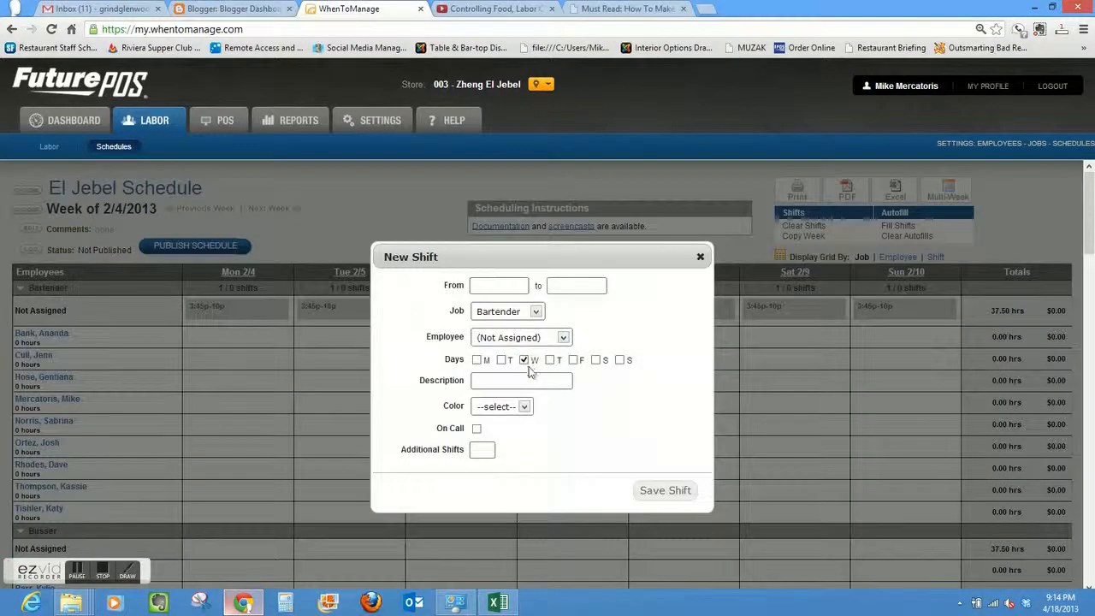
click(520, 286)
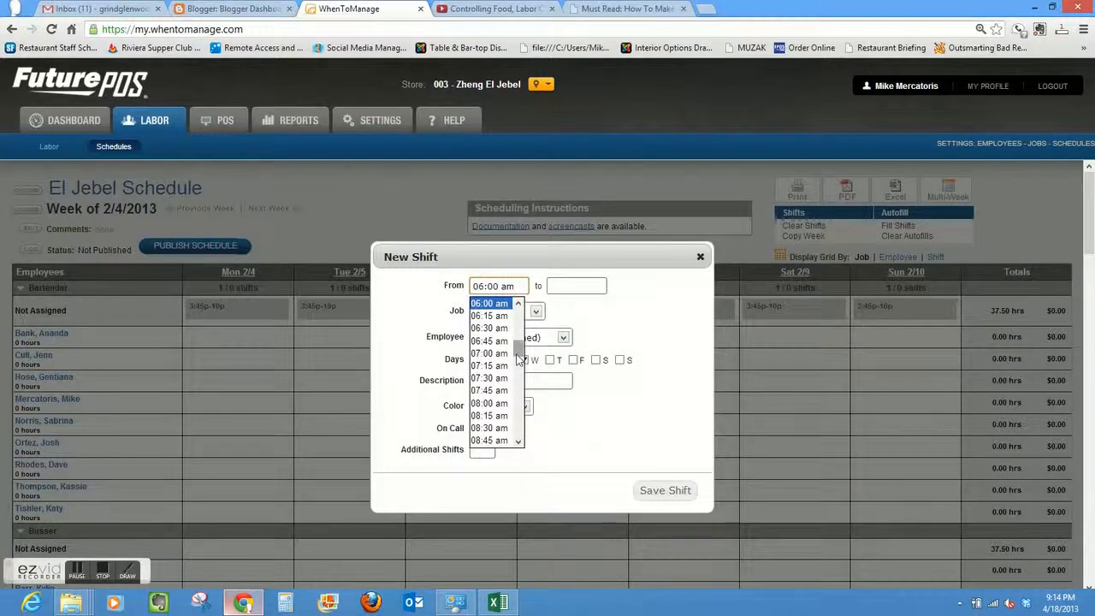
scroll(516, 354, down, 3)
drag(518, 363, 518, 396)
click(489, 380)
click(578, 287)
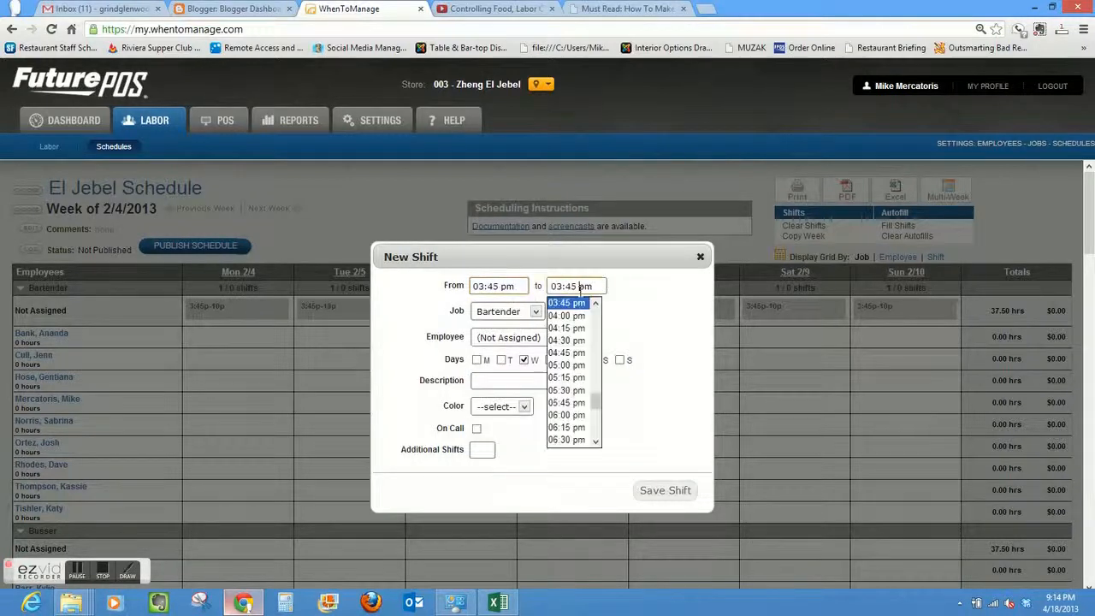
drag(596, 409, 597, 430)
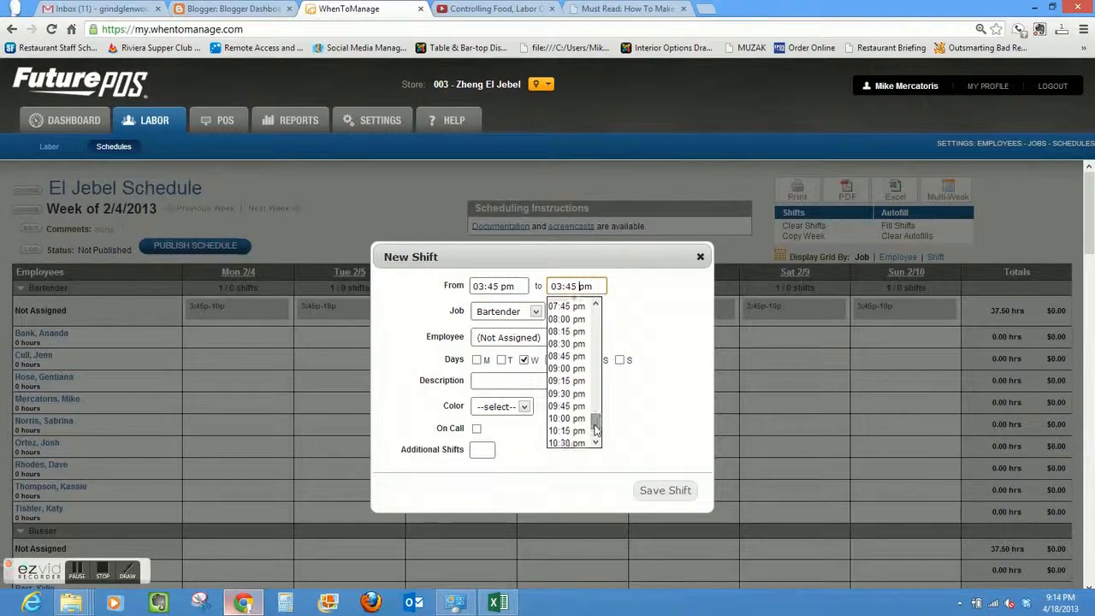
click(569, 418)
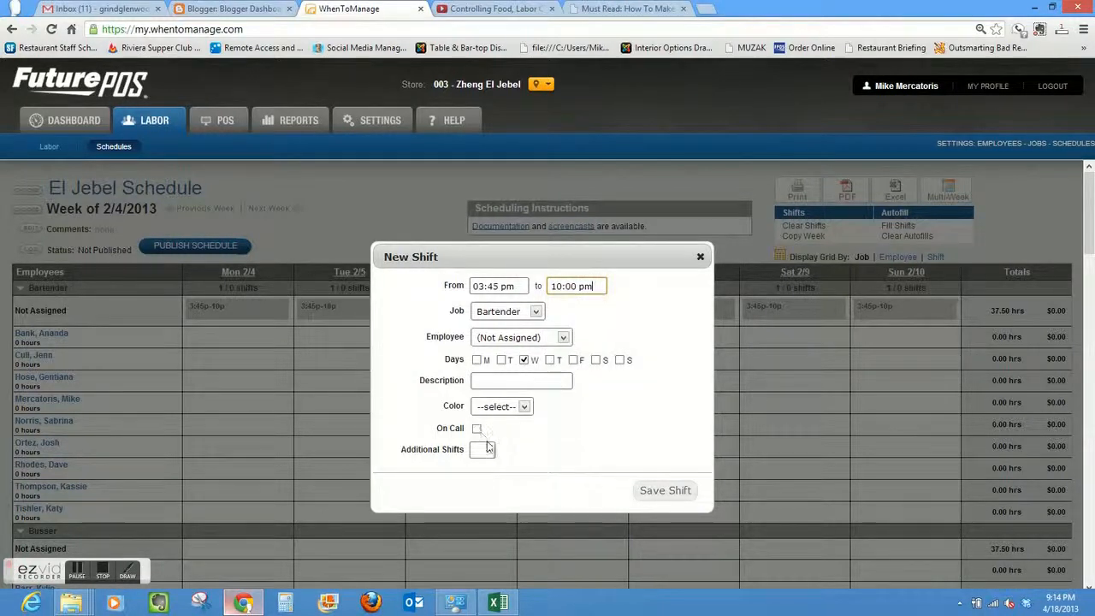
click(652, 491)
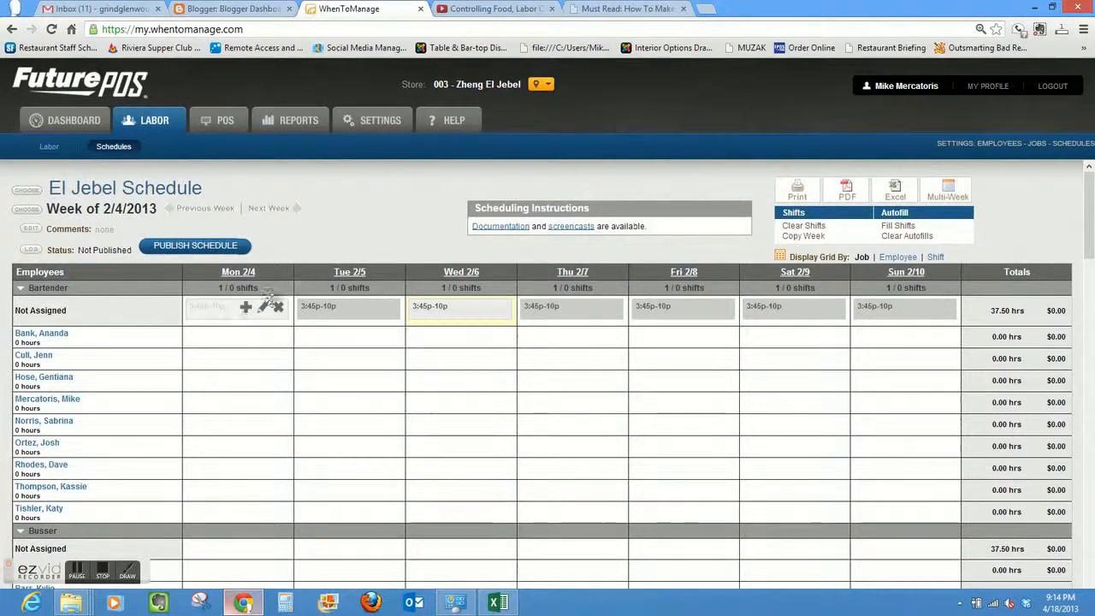
click(912, 310)
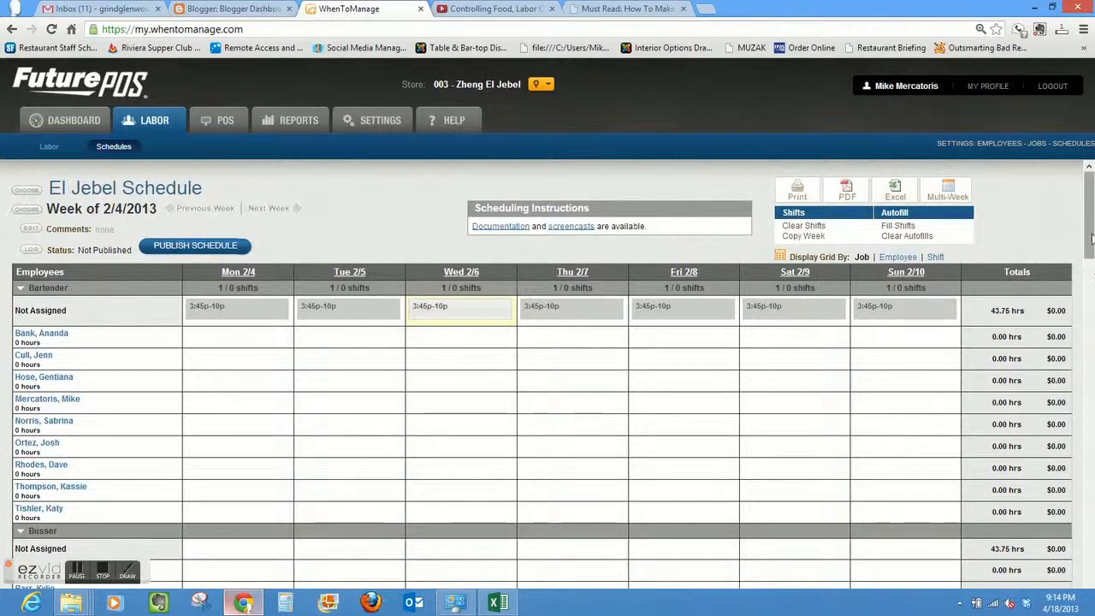
Step: Add and save an unassigned busser shift from 05:30 pm to 08:30 pm for all seven days, without a color
drag(1091, 248, 1092, 261)
scroll(904, 273, down, 3)
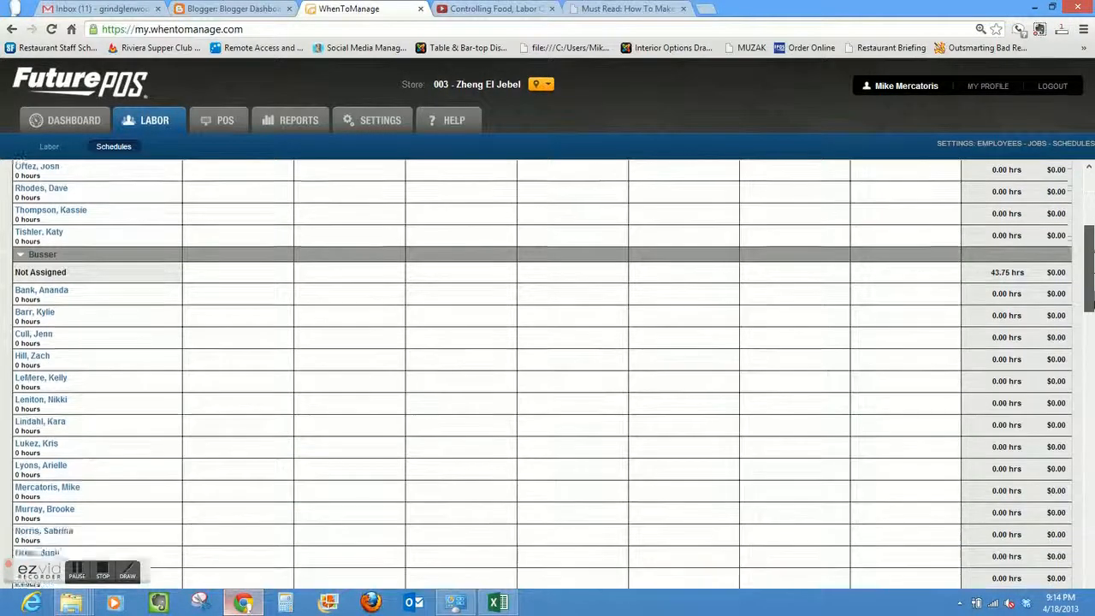
click(238, 220)
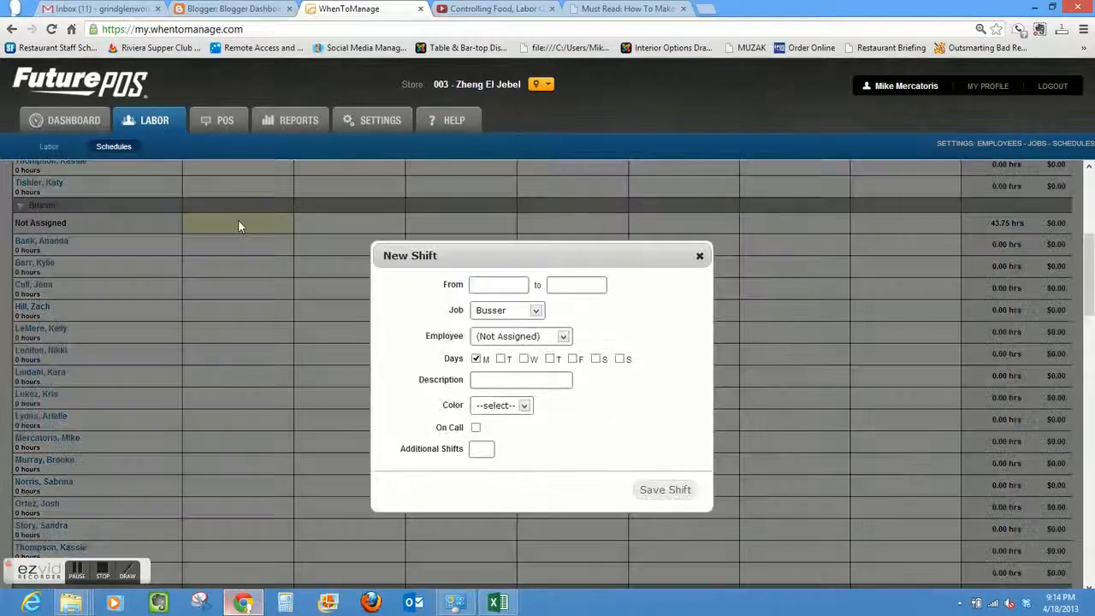
click(514, 285)
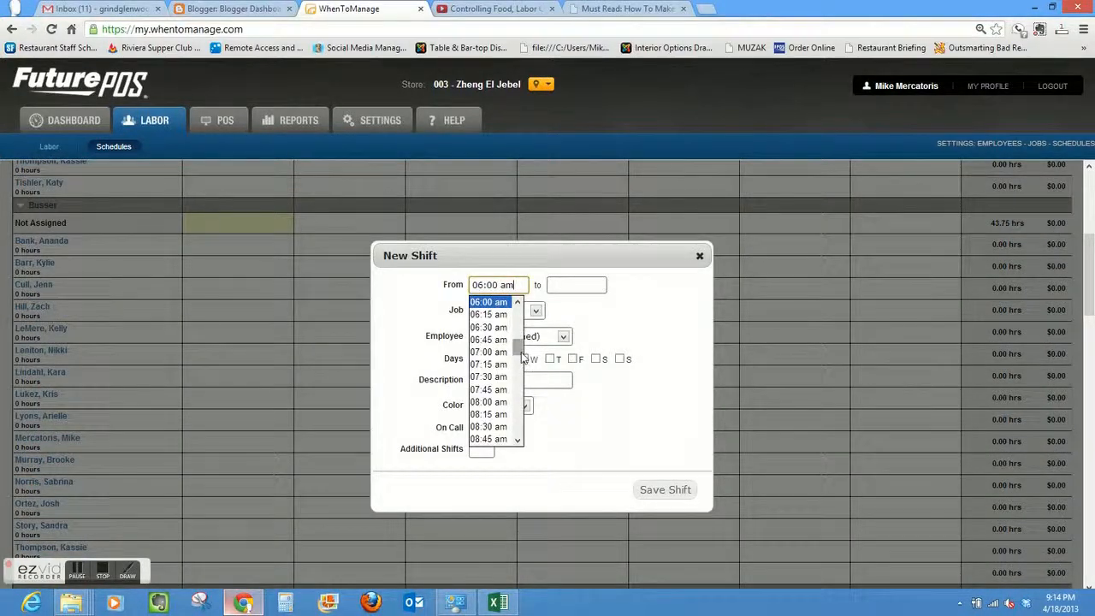
drag(518, 350, 520, 409)
click(509, 404)
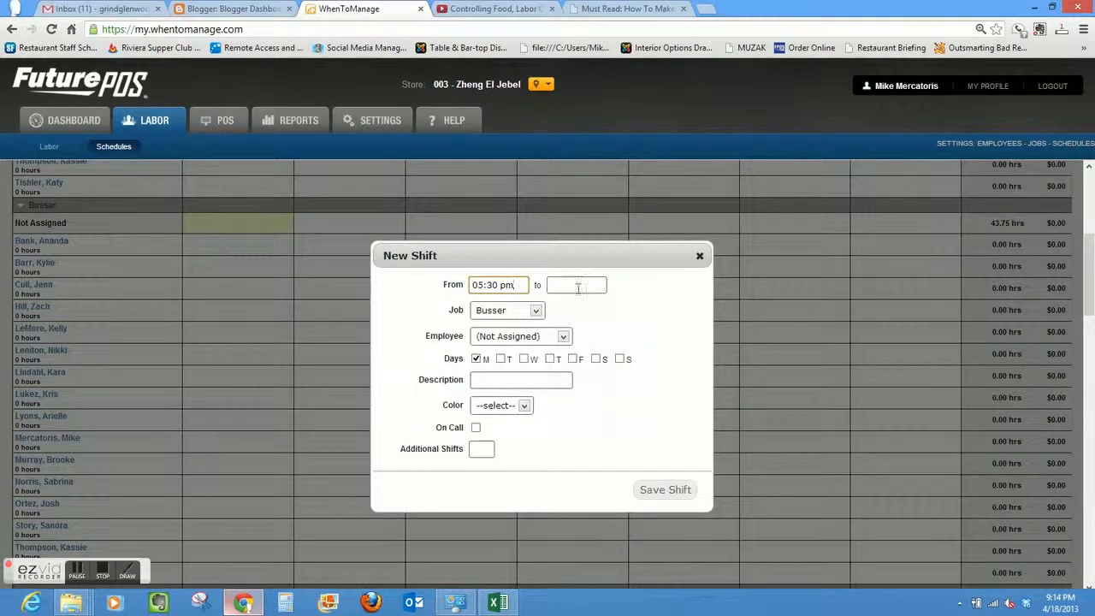
click(578, 288)
drag(595, 412, 596, 418)
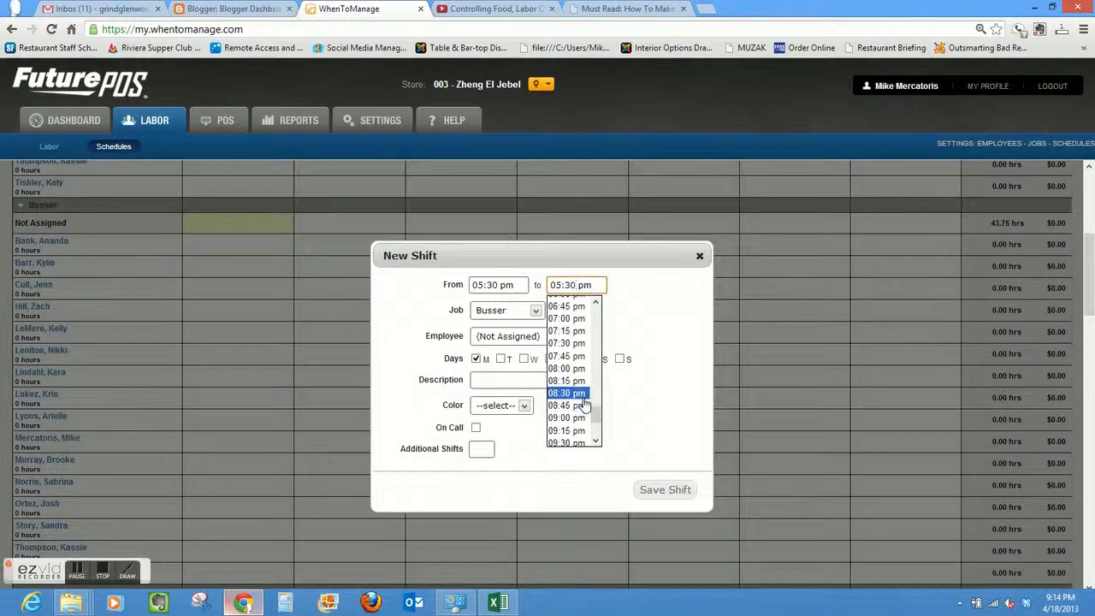
click(569, 393)
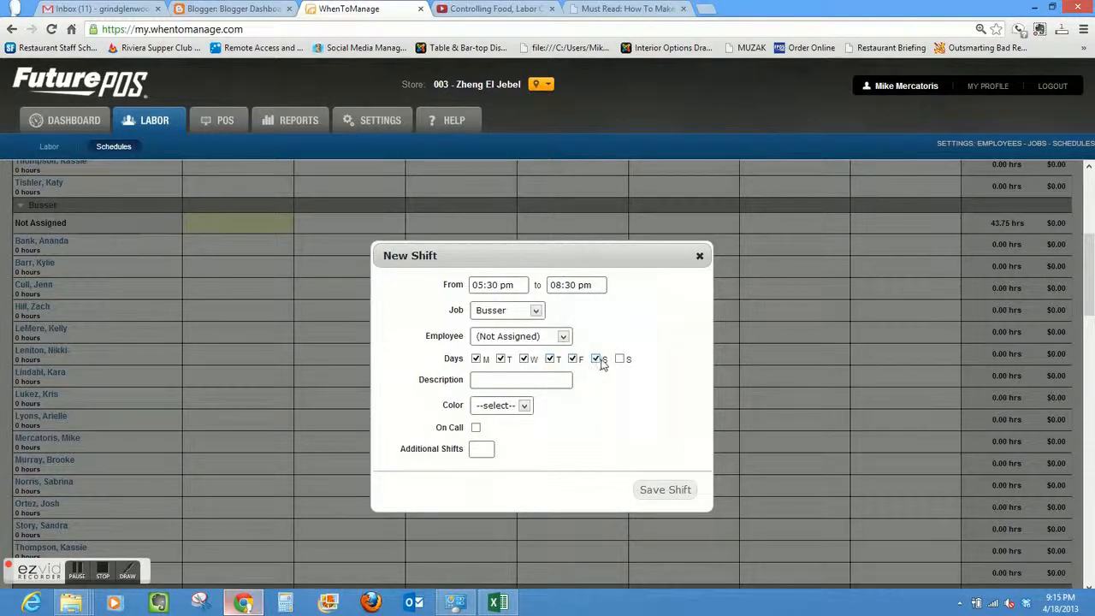
click(664, 488)
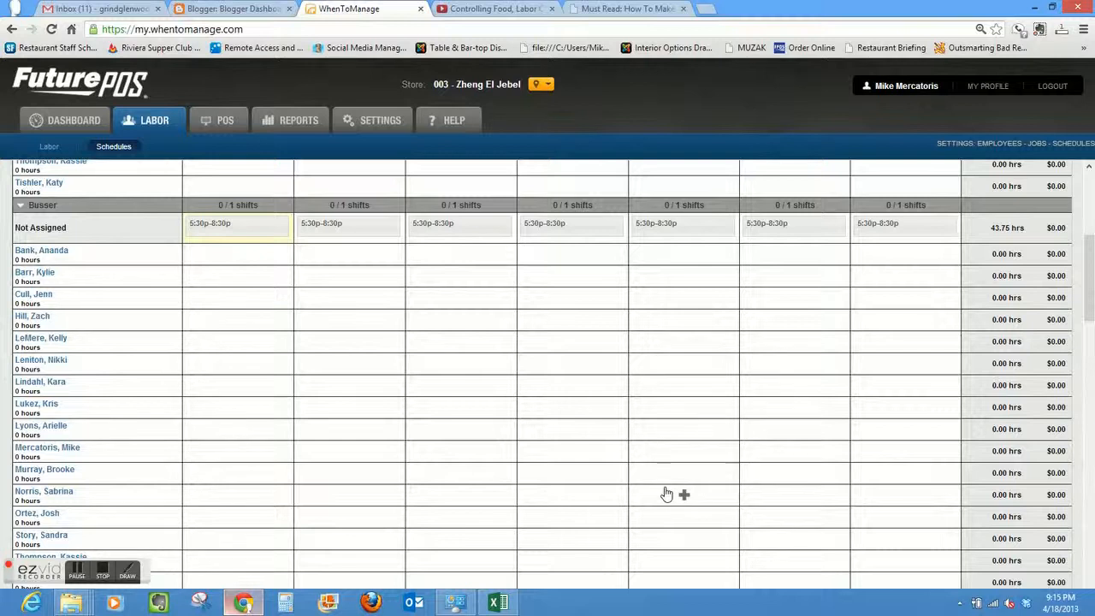
click(241, 224)
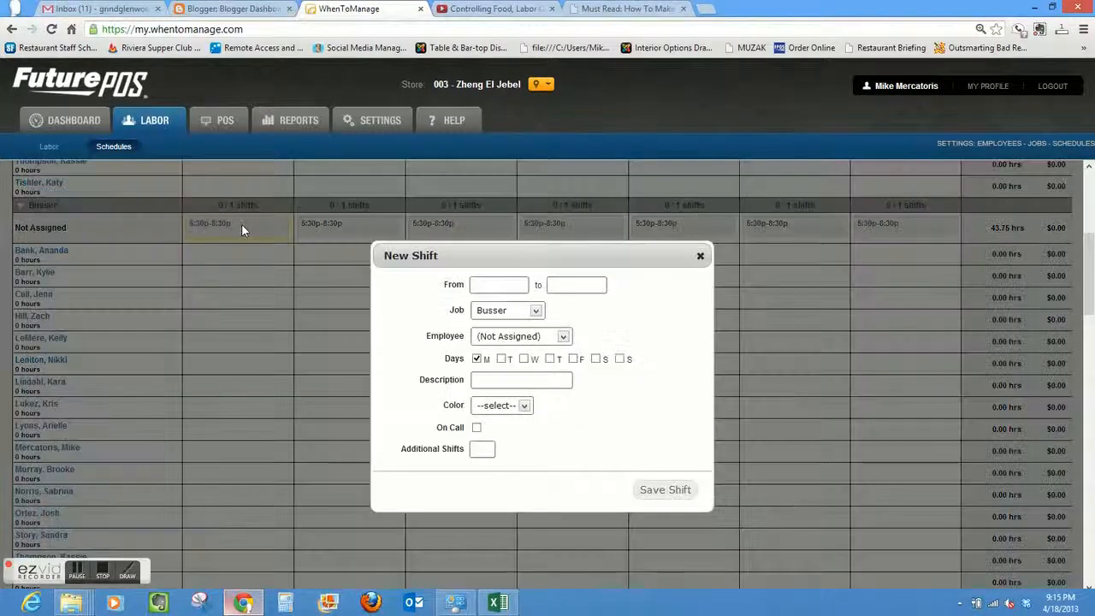
click(525, 410)
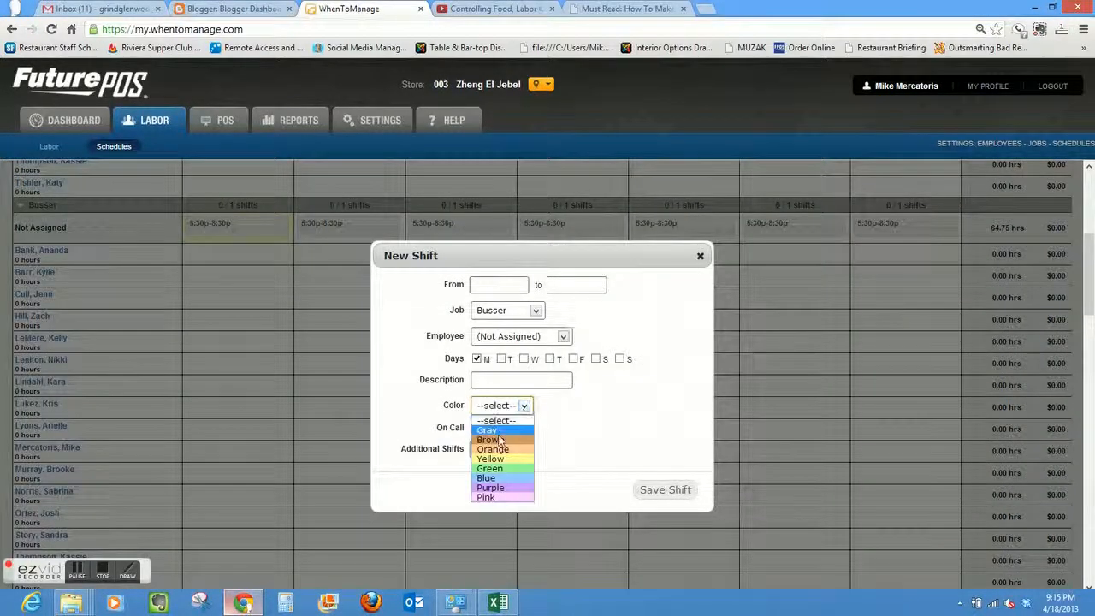
click(501, 429)
click(660, 494)
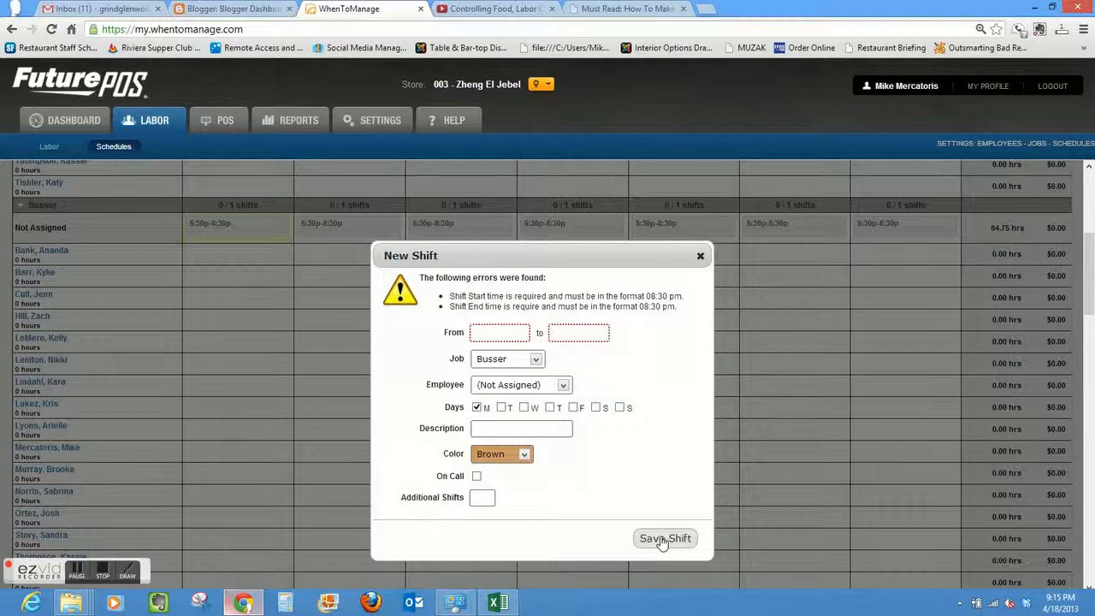
click(699, 256)
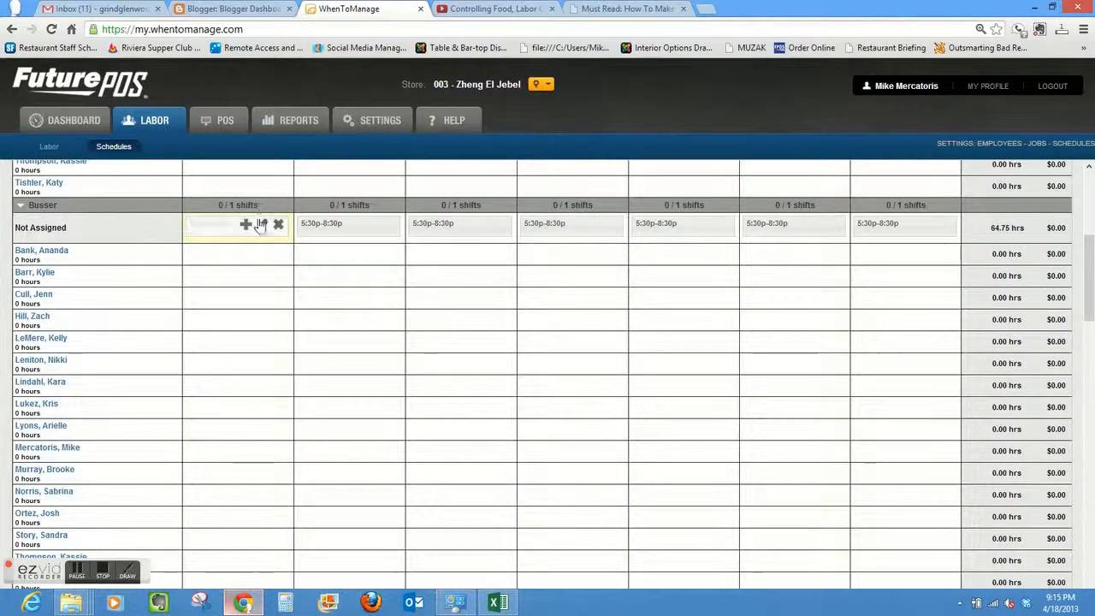
Step: Delete the unassigned busser shifts on Monday, Tuesday and Wednesday
click(278, 225)
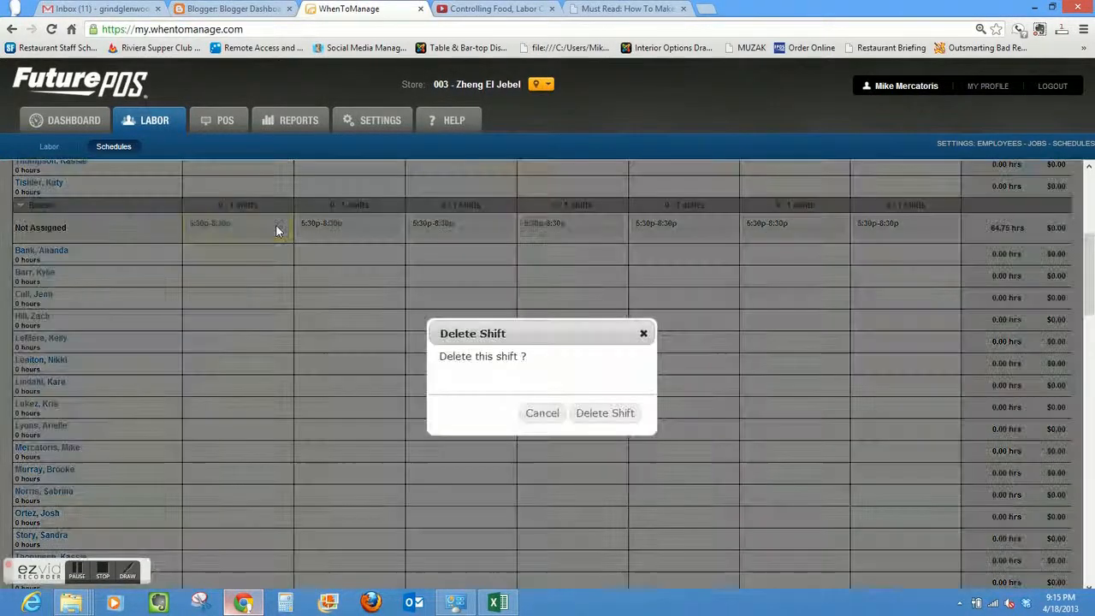
click(605, 414)
click(387, 223)
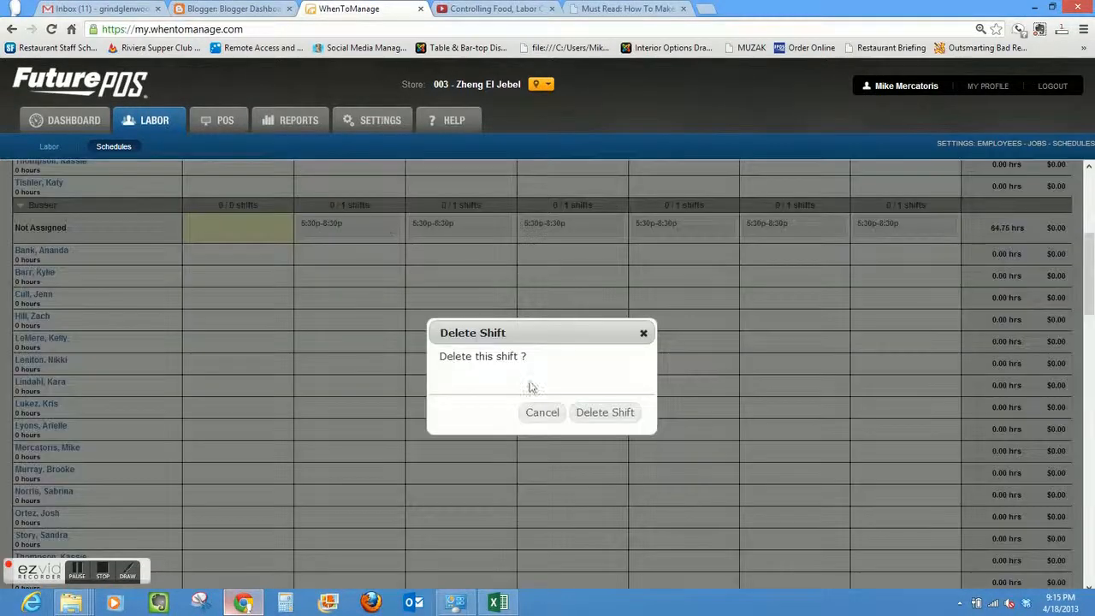
click(605, 414)
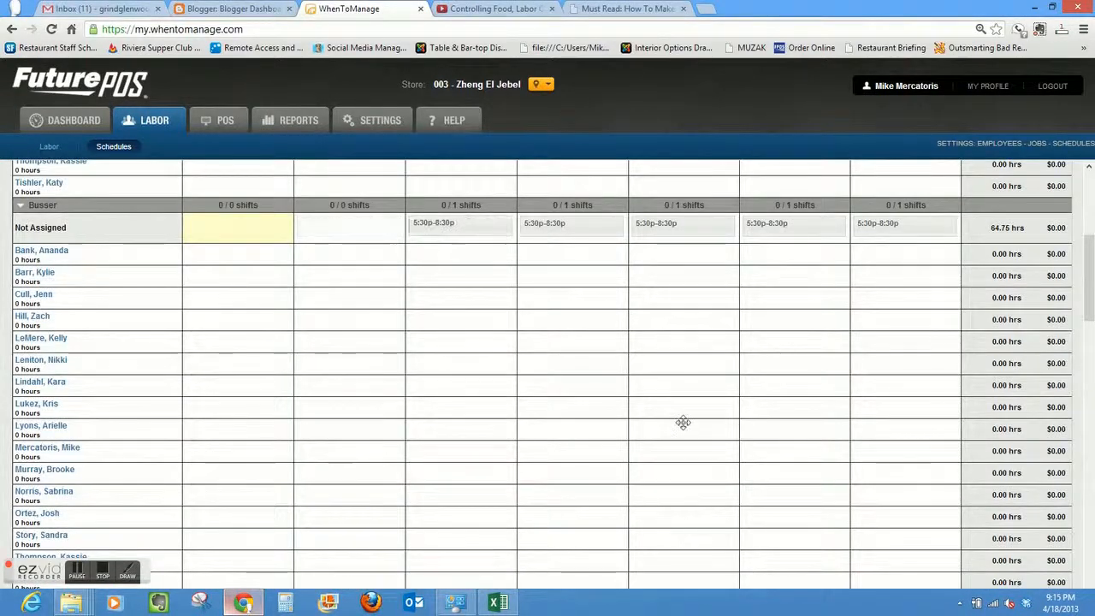
click(498, 224)
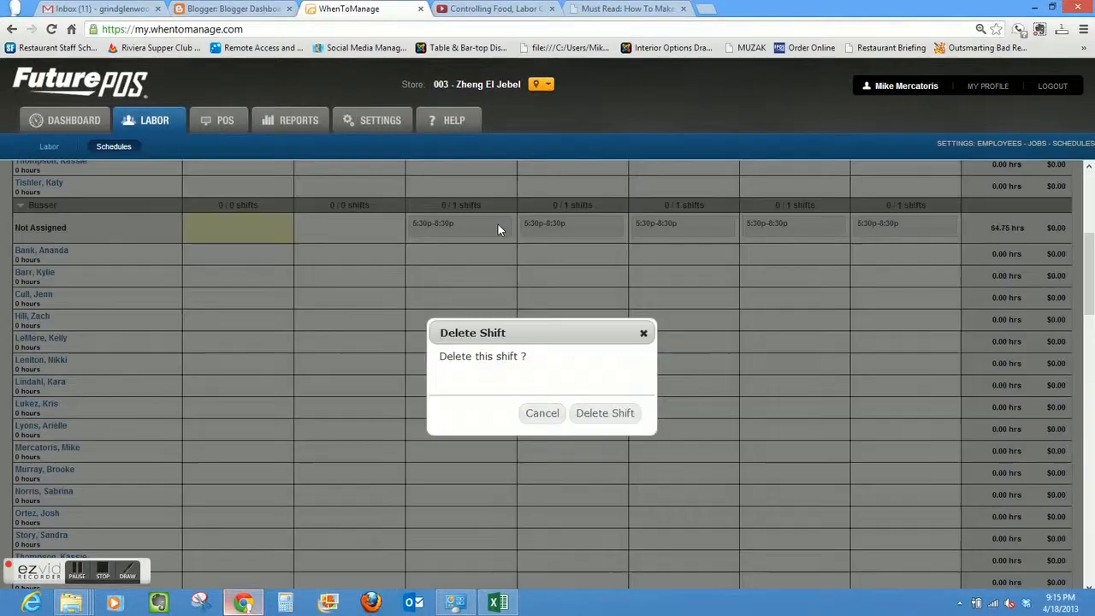
click(605, 414)
Step: Delete the unassigned busser shifts on Thursday, Friday, Saturday and Sunday
click(610, 225)
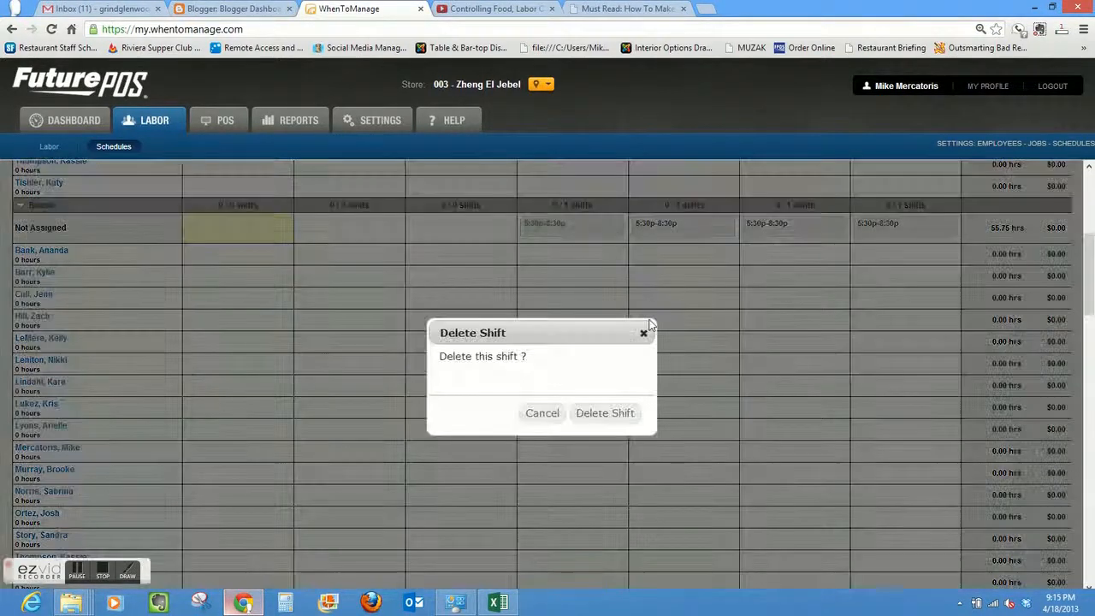
click(611, 413)
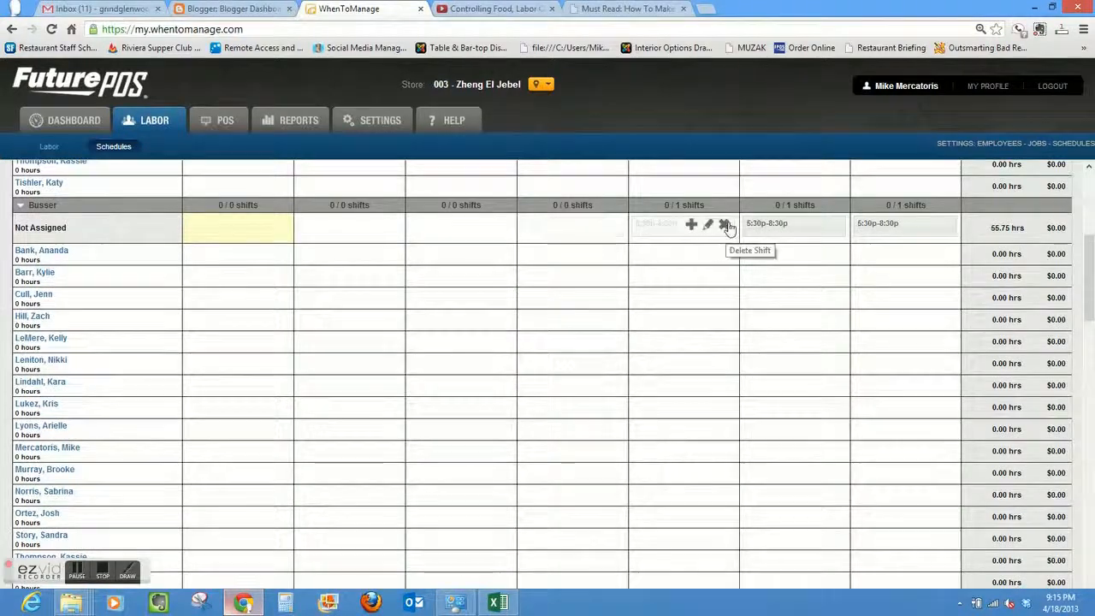
click(725, 225)
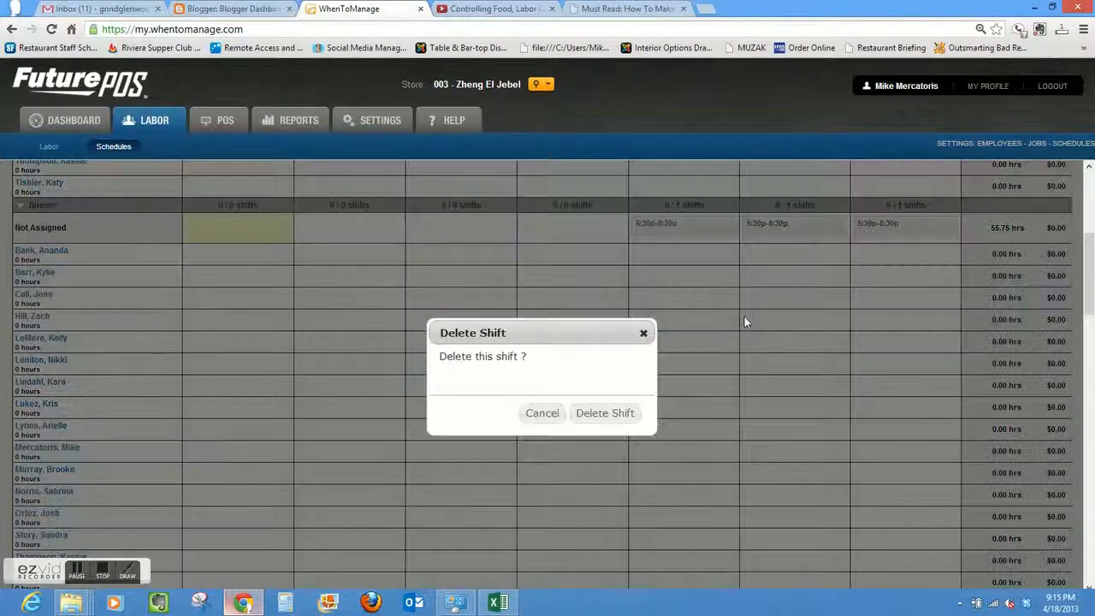
click(614, 413)
click(834, 225)
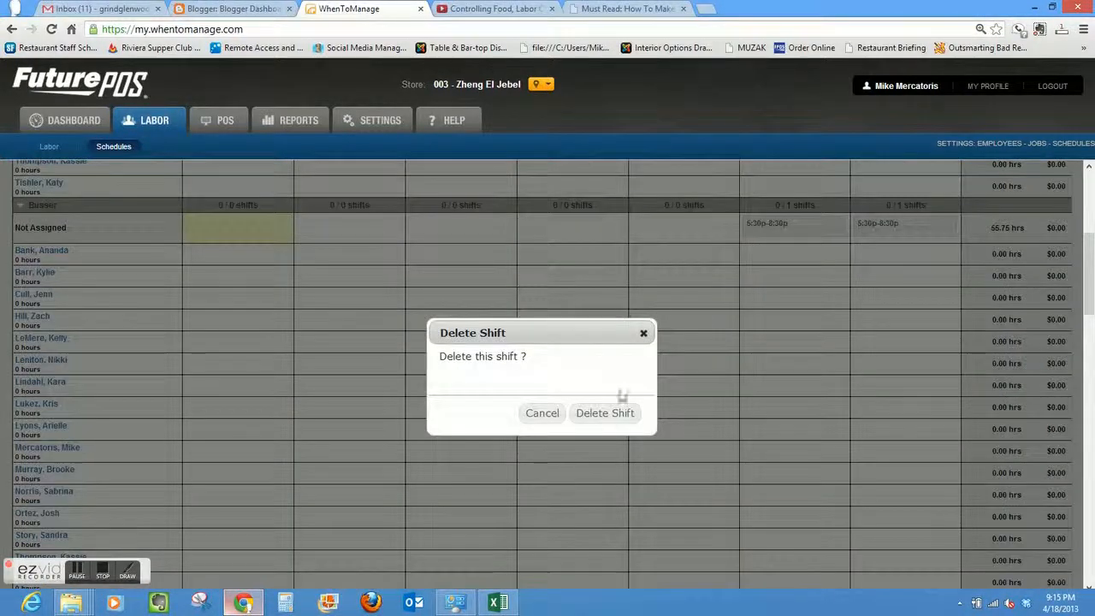
click(611, 415)
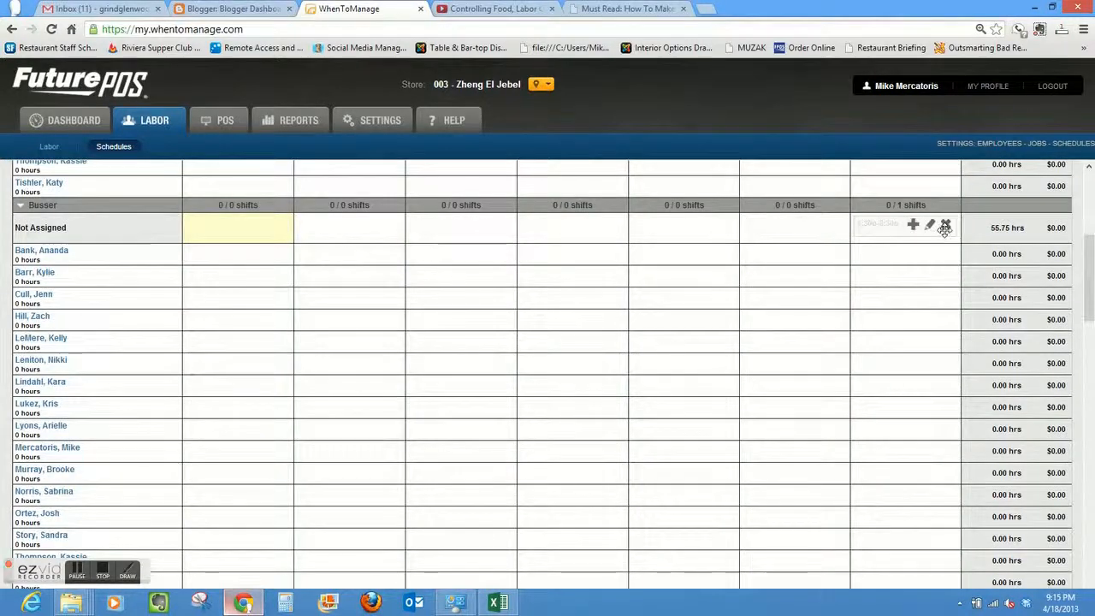
click(945, 226)
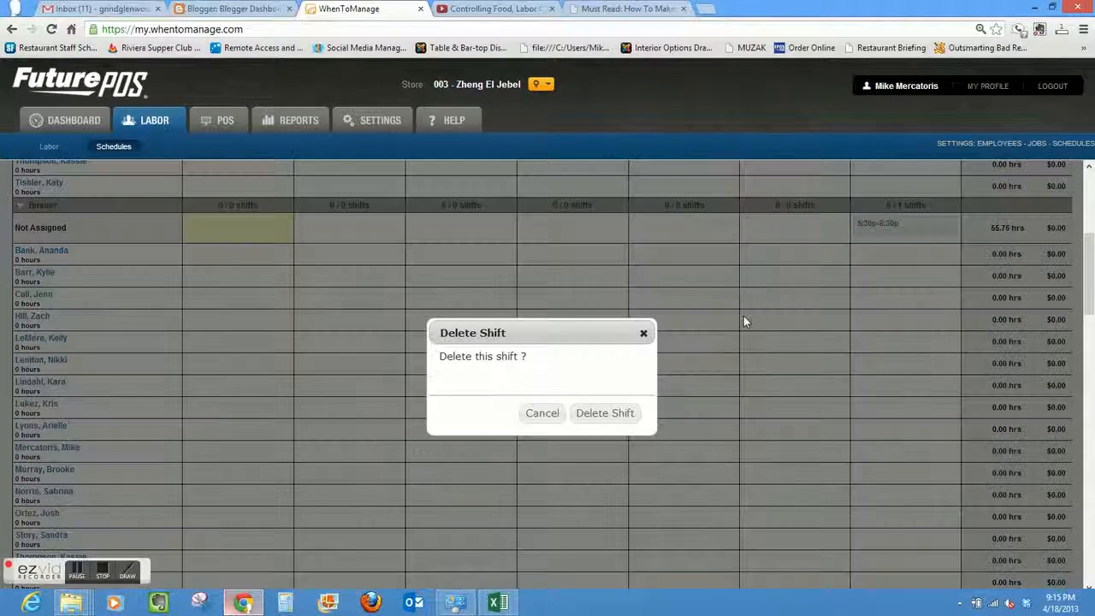
click(605, 415)
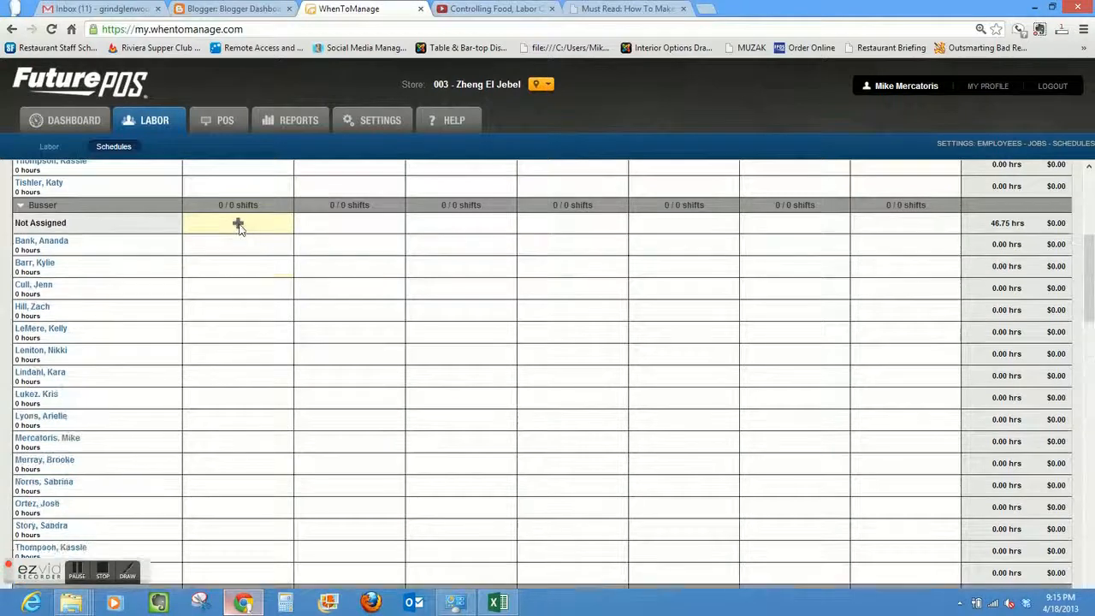
Step: Start a new unassigned busser shift on Monday 2/4 running from 05:30 pm to 08:30 pm
click(238, 225)
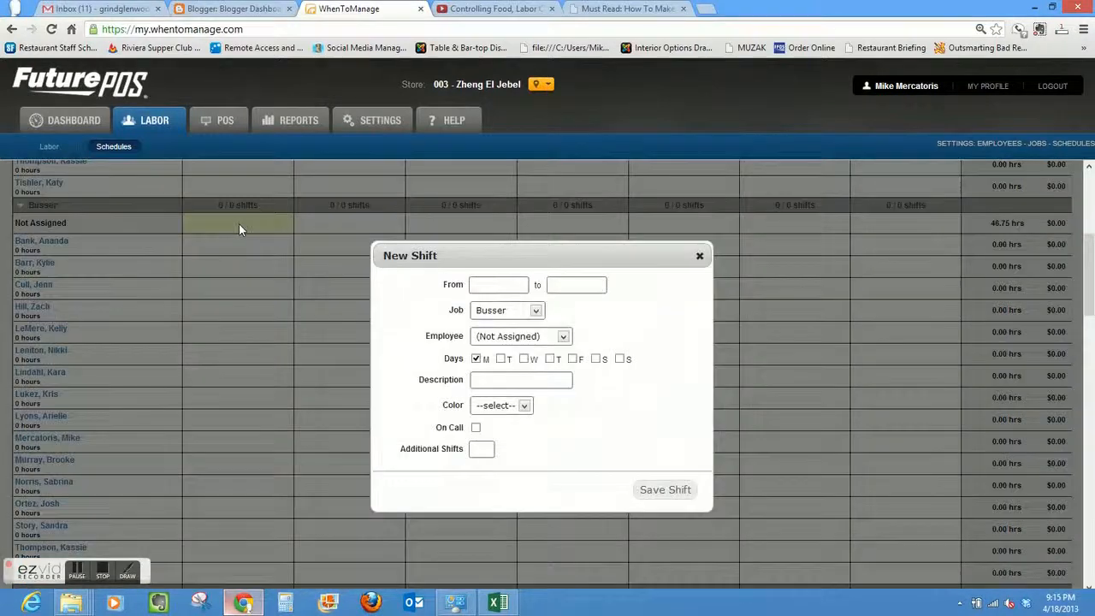
click(478, 286)
drag(518, 358, 517, 402)
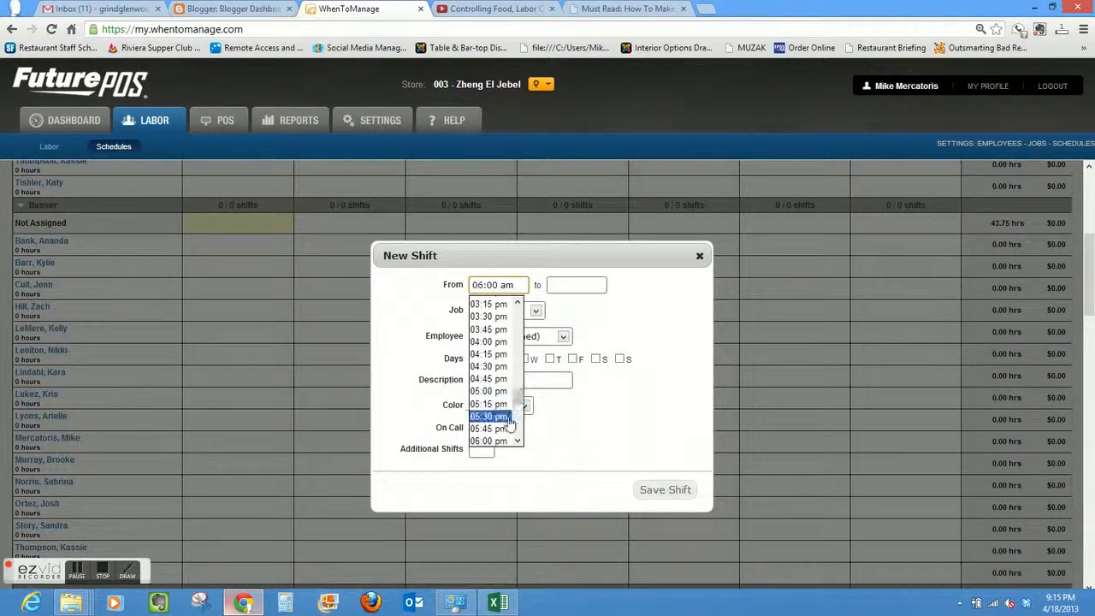
click(507, 418)
click(591, 286)
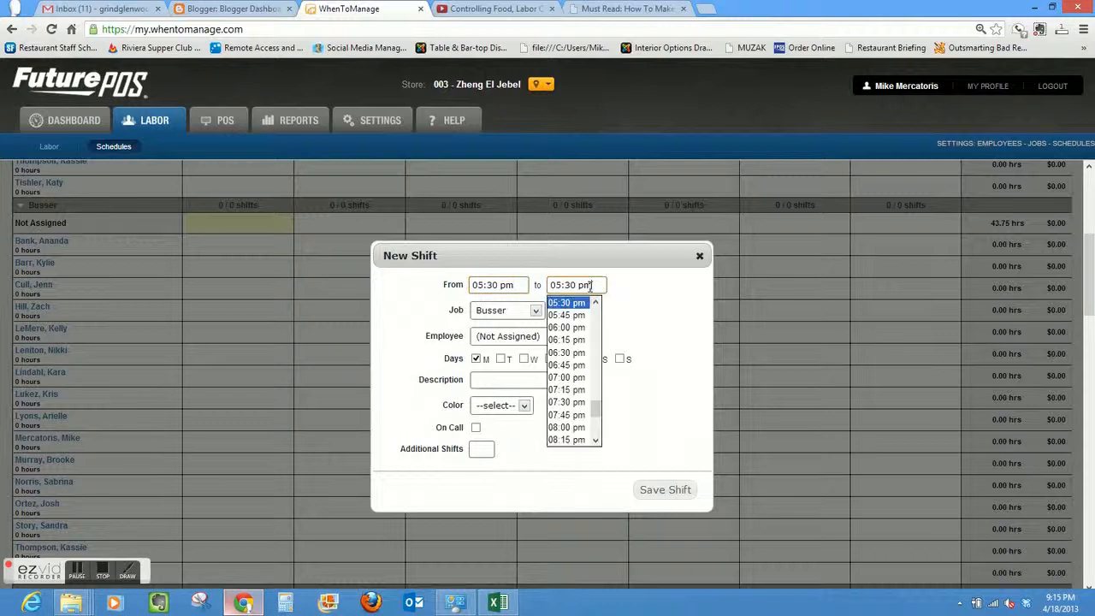
drag(597, 416, 598, 425)
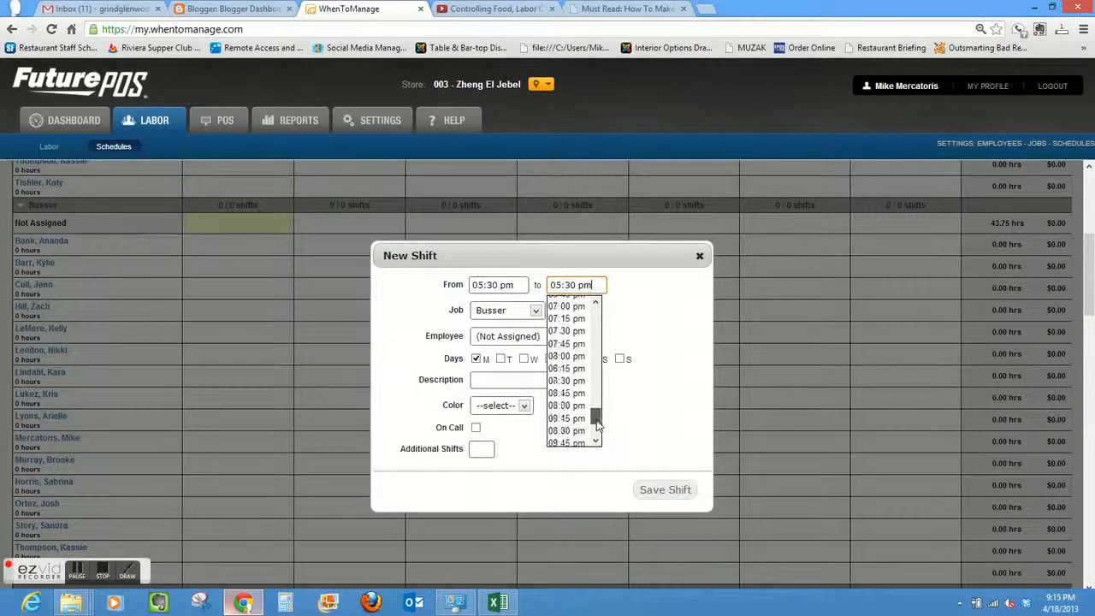
click(577, 381)
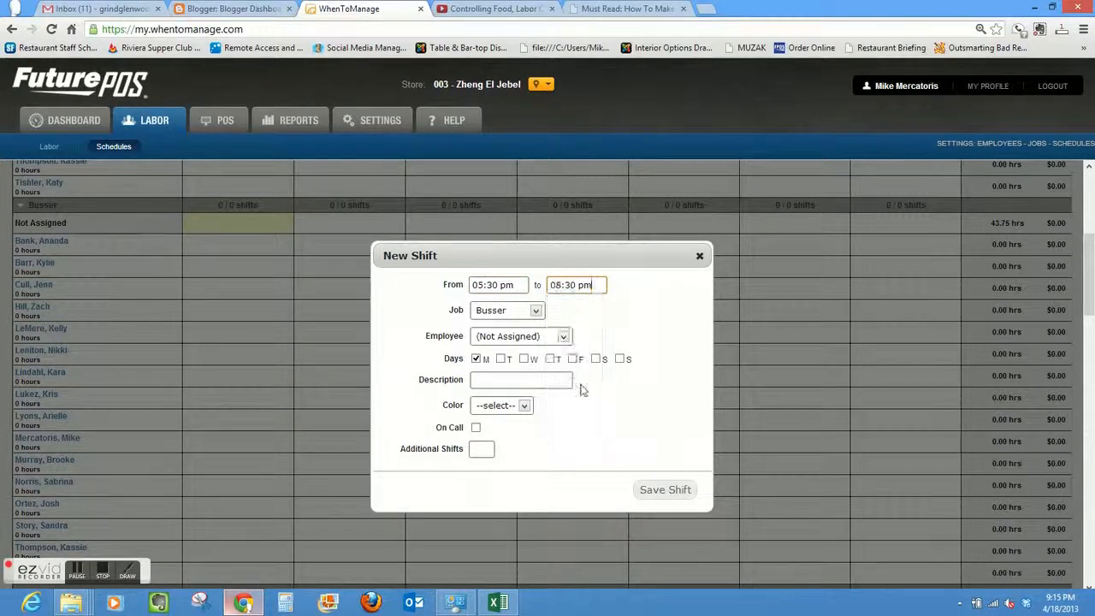
Step: Color the busser shift brown, extend it to Tuesday through Sunday, and save it
click(525, 405)
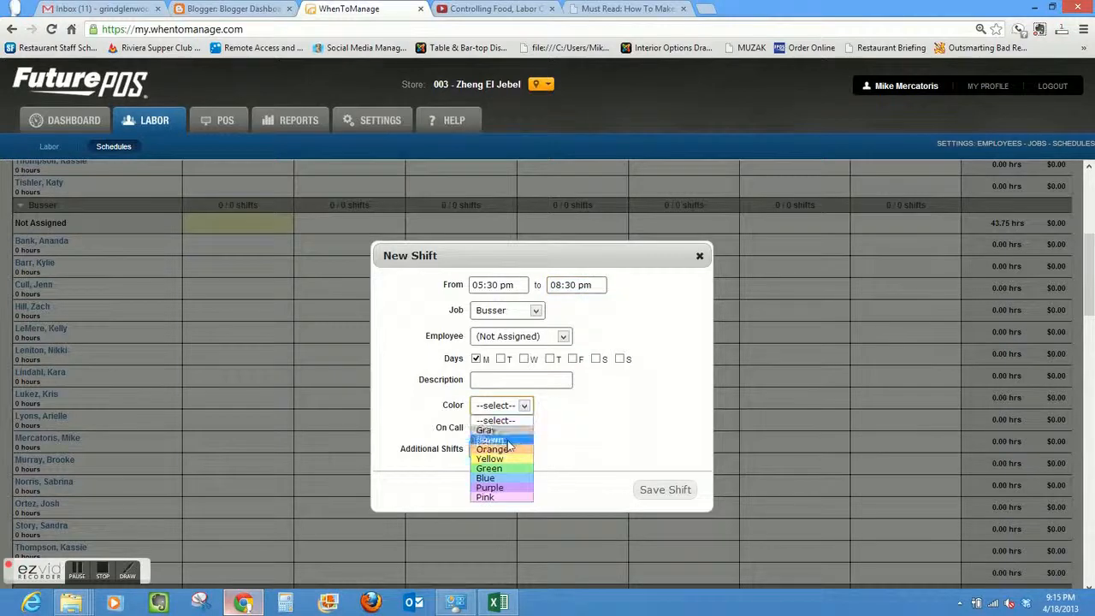
click(512, 440)
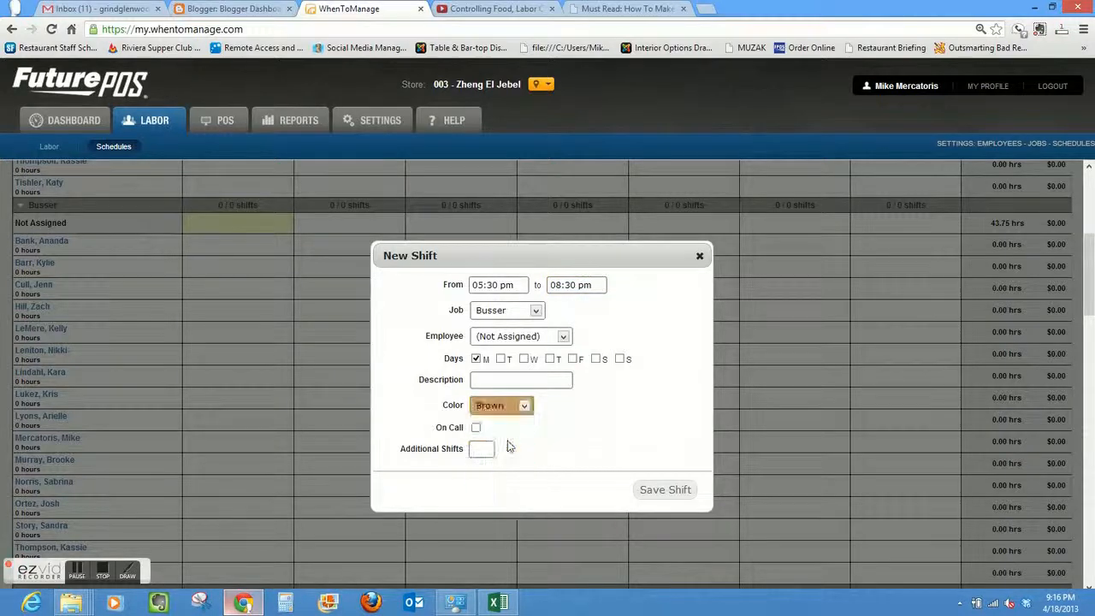
click(525, 360)
click(574, 360)
click(551, 359)
click(659, 490)
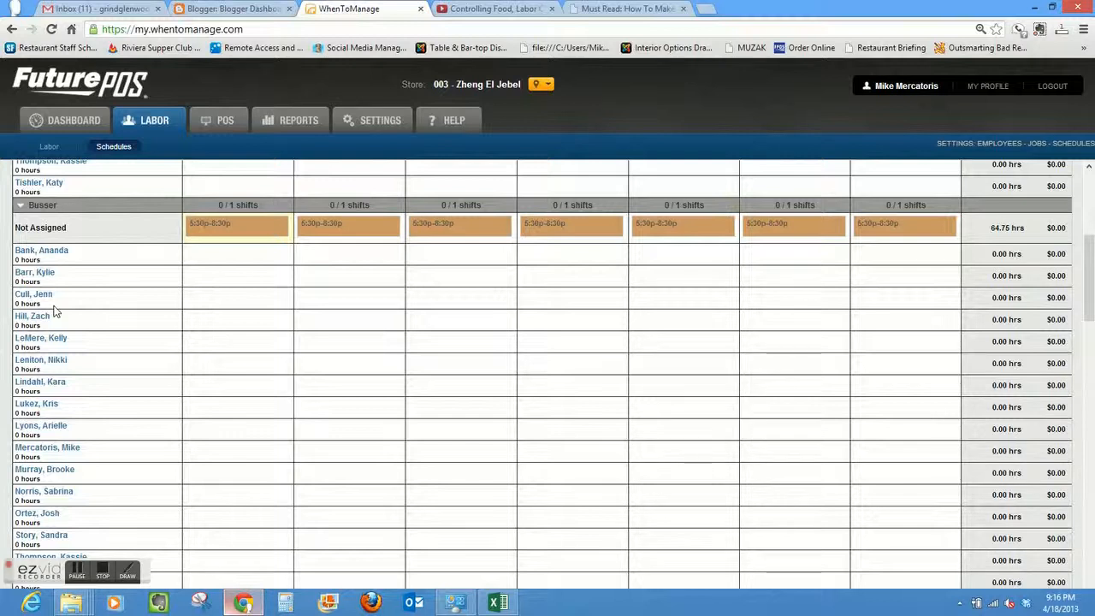
Step: Collapse the Cook group and start a new unassigned host shift on Friday running from 05:00 pm to 09:00 pm
drag(1089, 279, 1091, 349)
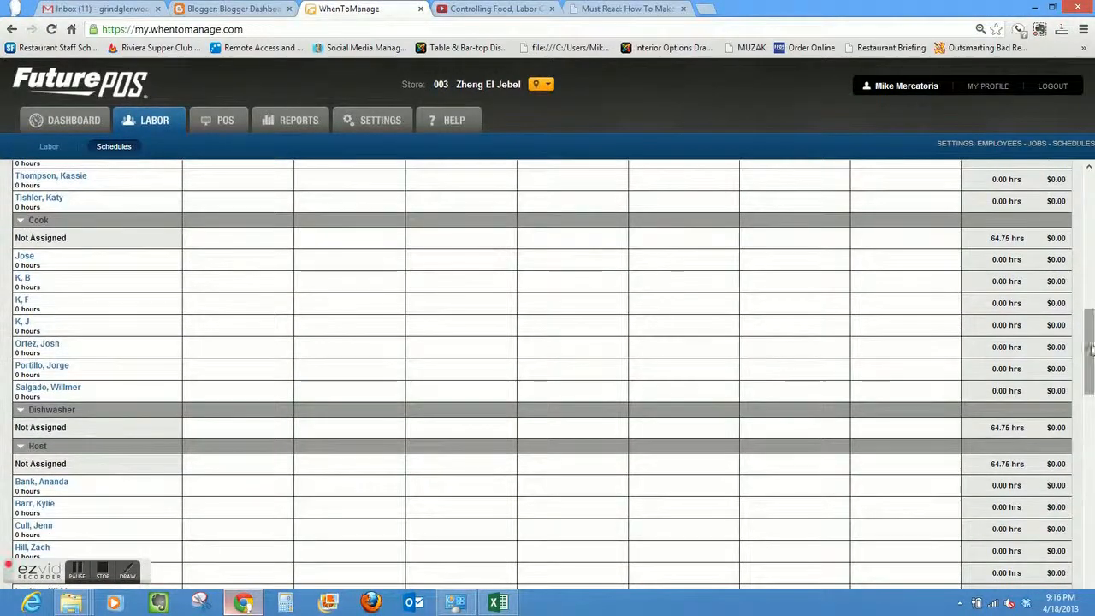
click(21, 221)
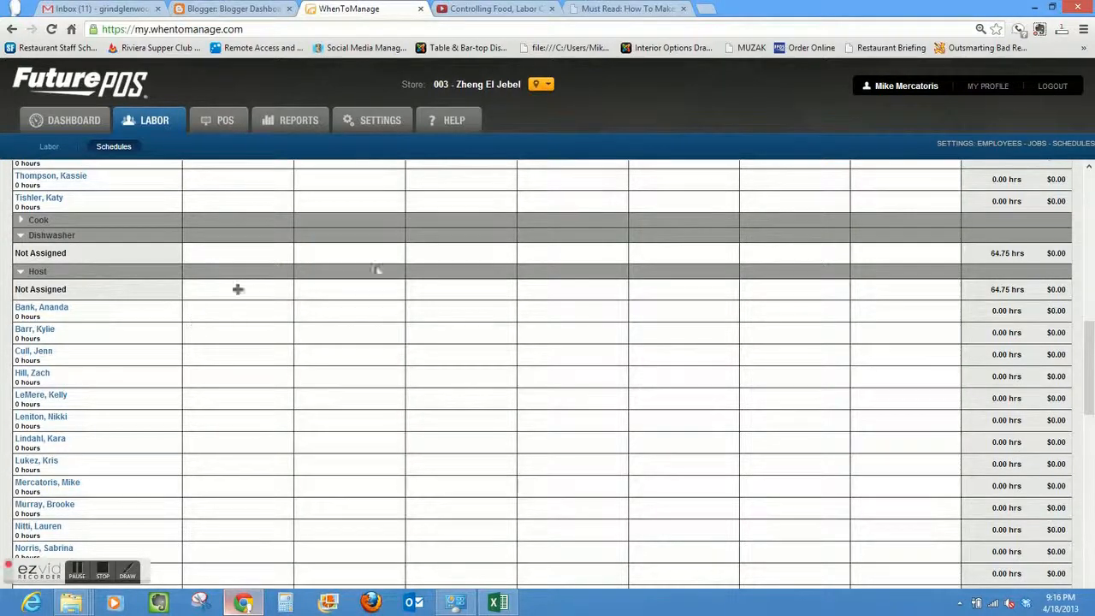
click(720, 291)
click(497, 284)
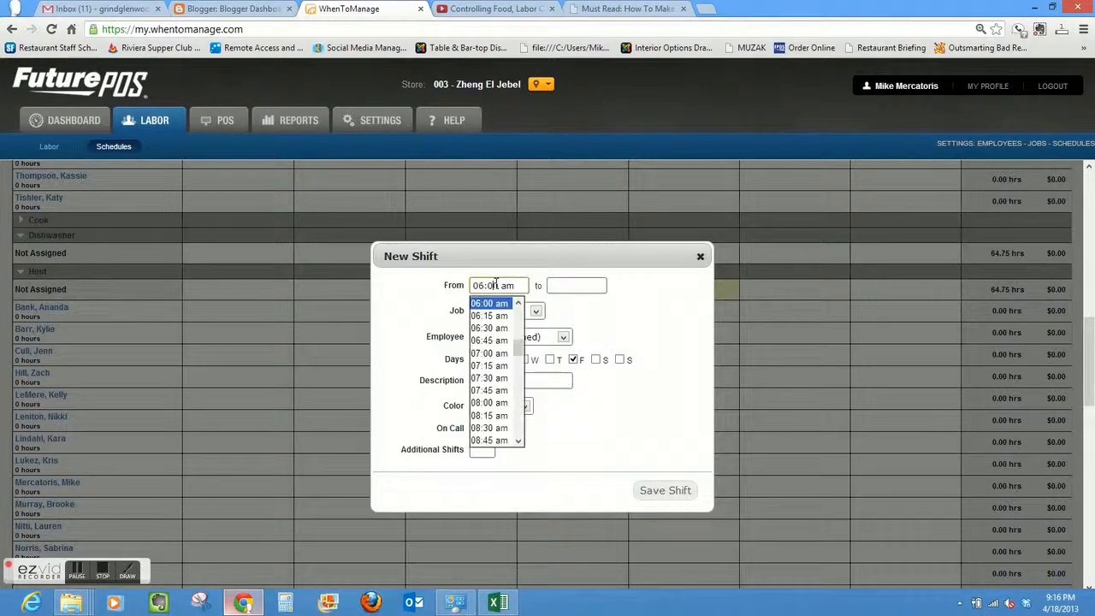
drag(518, 357, 519, 404)
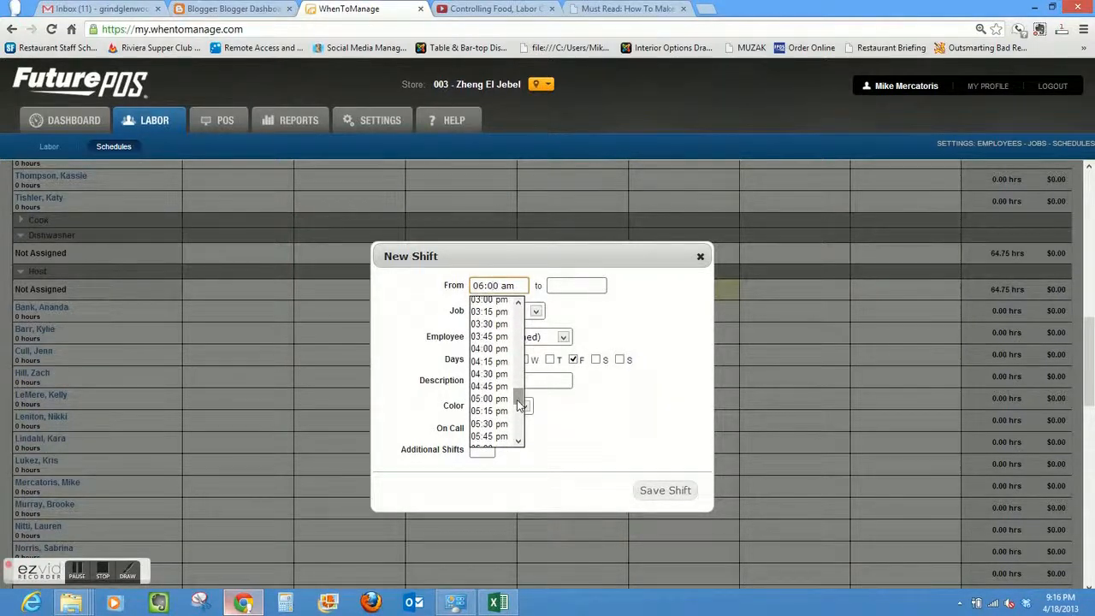
click(489, 398)
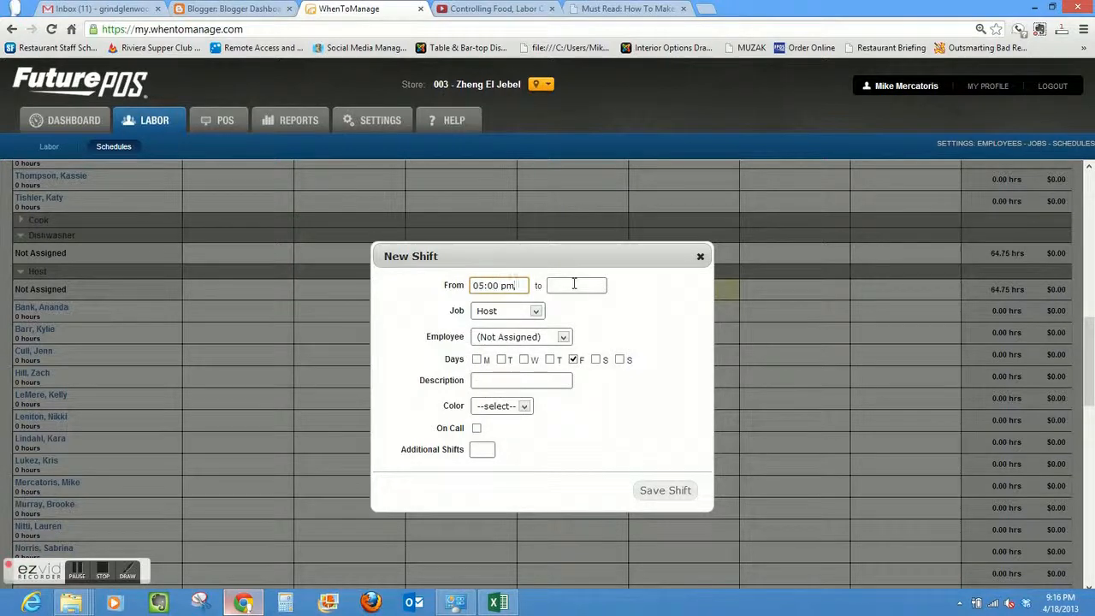
click(574, 283)
drag(596, 408, 595, 420)
click(578, 417)
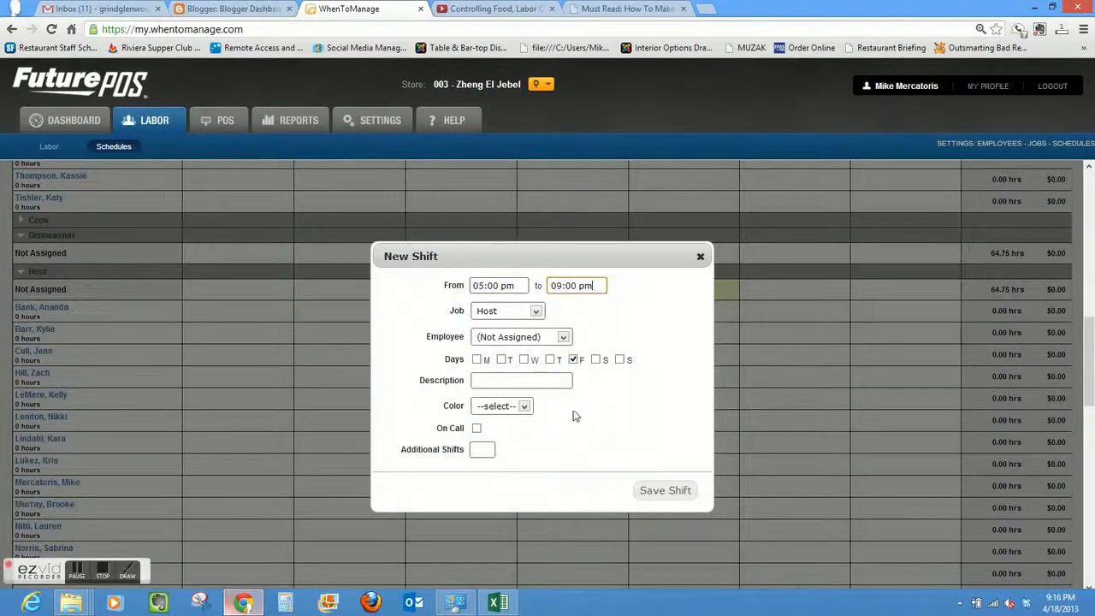
Step: Color the Friday host shift orange and save it
click(520, 407)
click(513, 451)
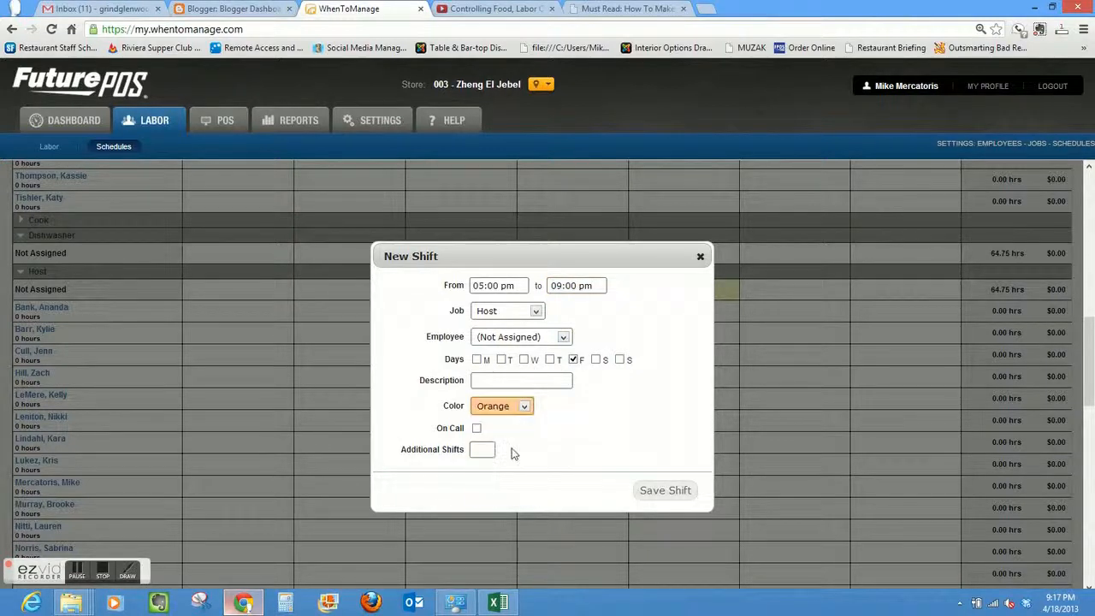
click(677, 491)
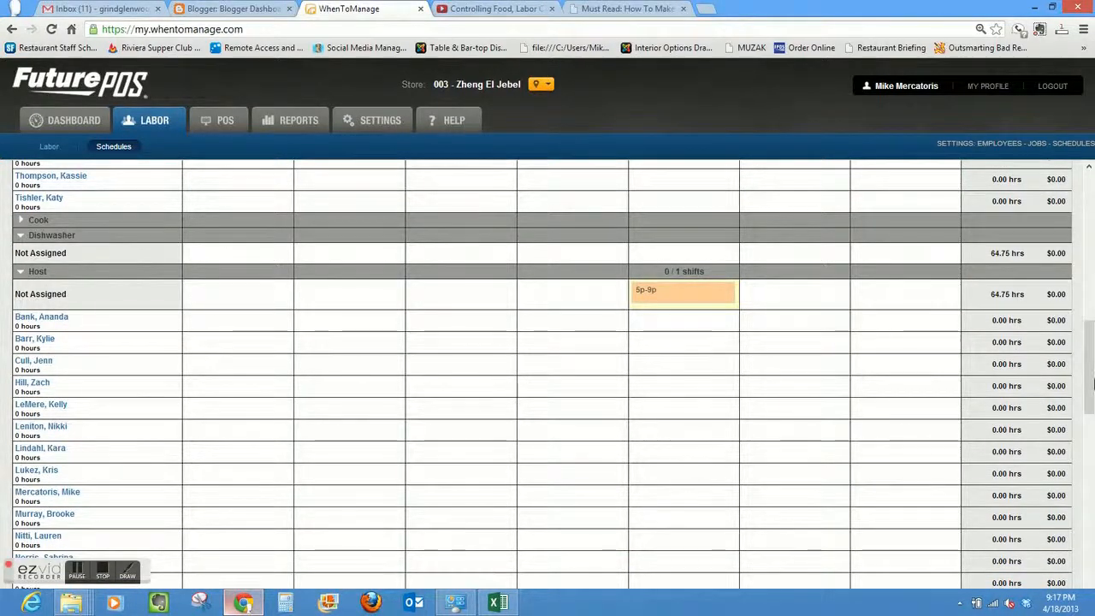
Step: Collapse the Manager and Office job groups in the schedule
drag(1092, 385, 1093, 435)
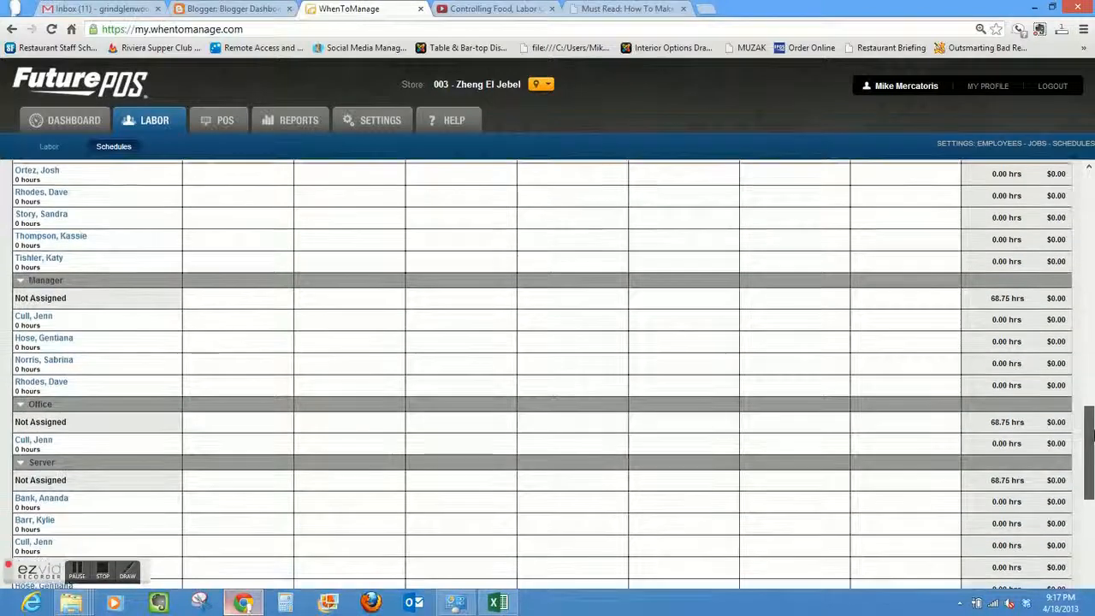
click(22, 282)
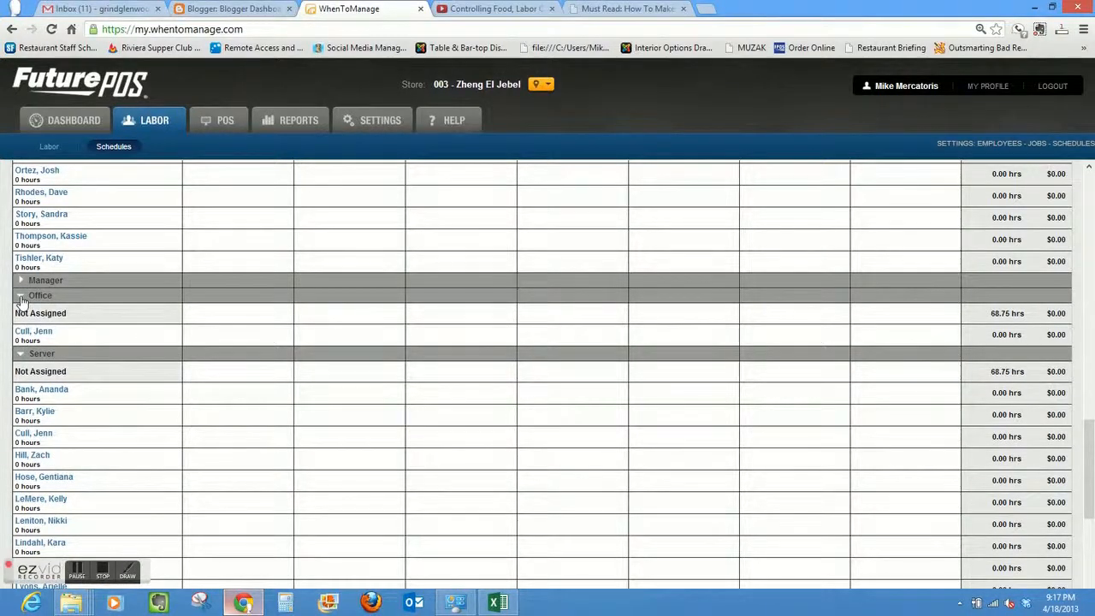
click(22, 297)
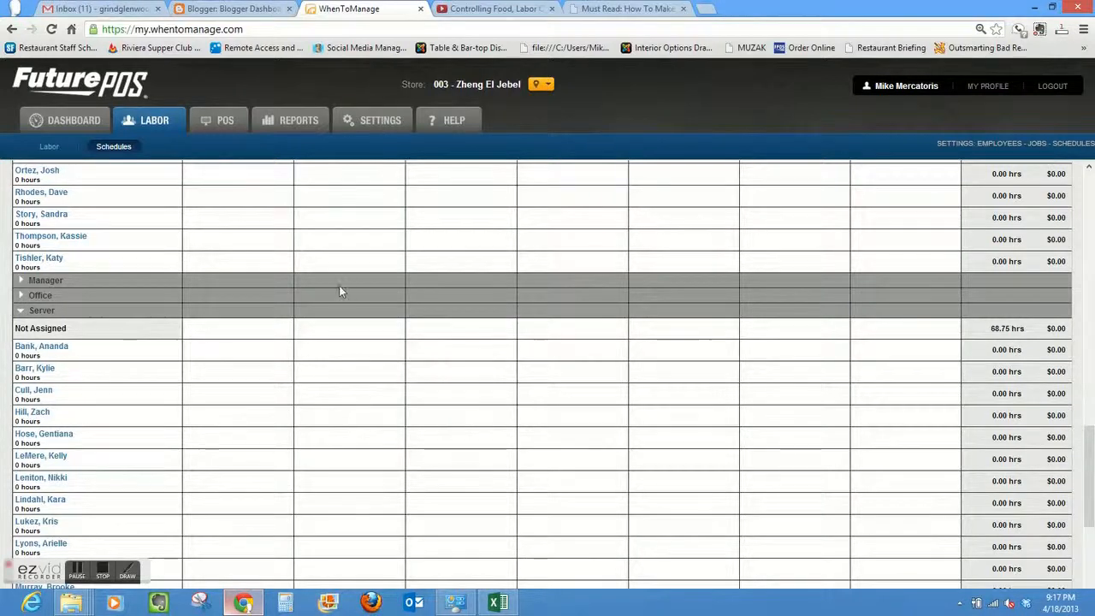
Step: Start a new unassigned server shift on Monday running from 03:45 pm to 09:00 pm
click(238, 332)
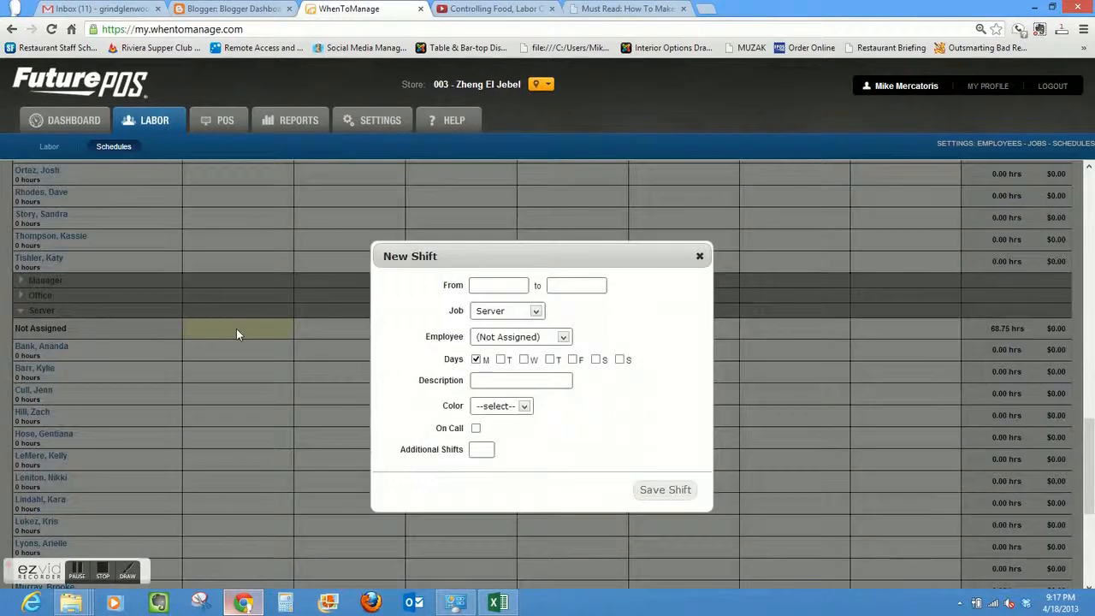
click(516, 286)
drag(517, 349, 519, 400)
click(504, 324)
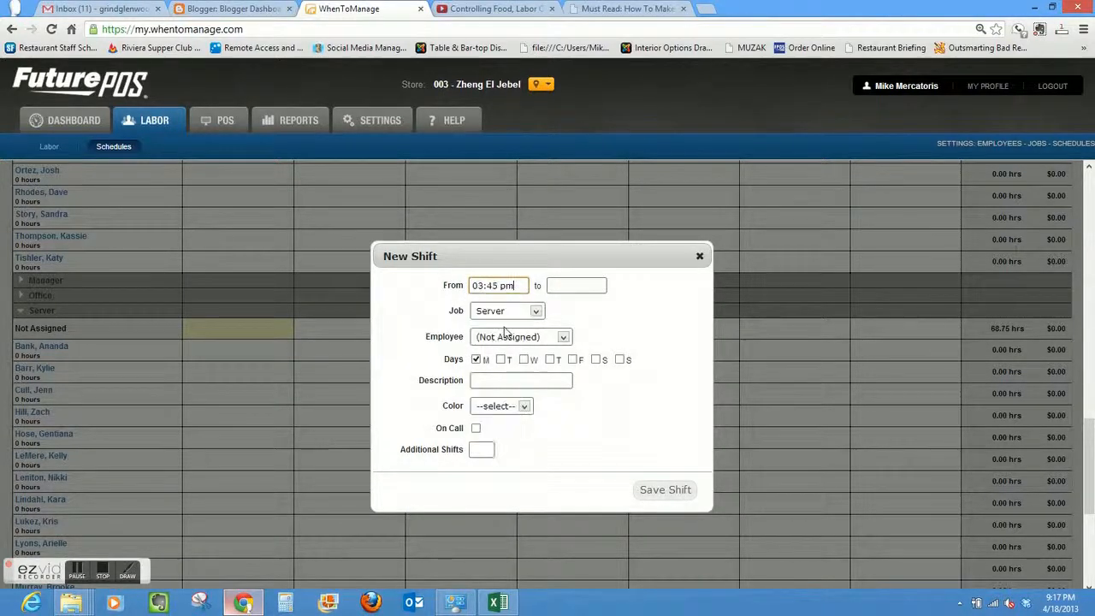
click(568, 286)
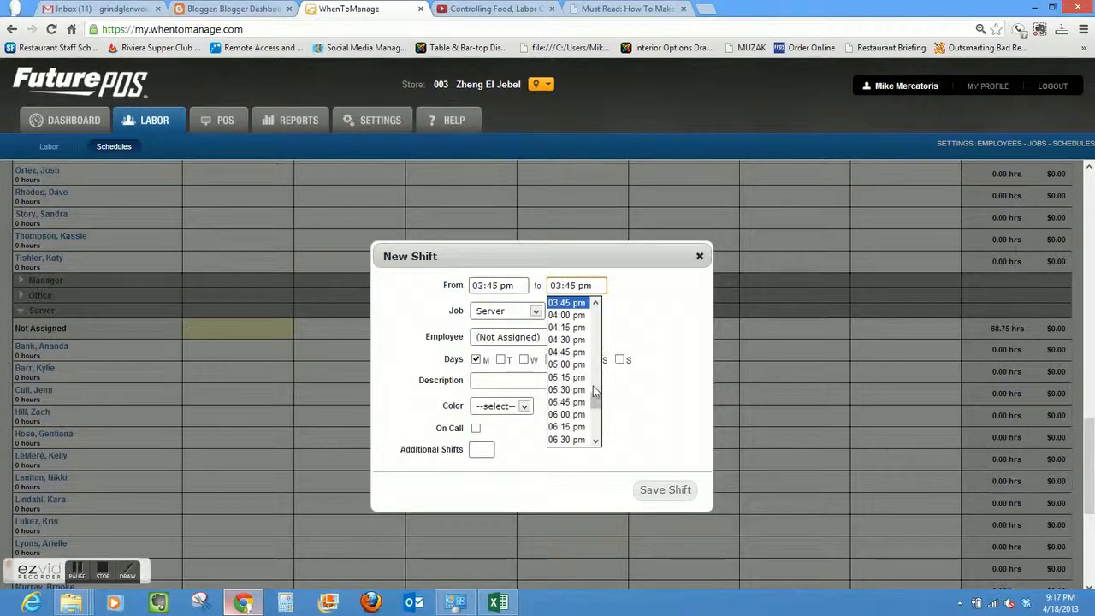
drag(592, 394, 591, 416)
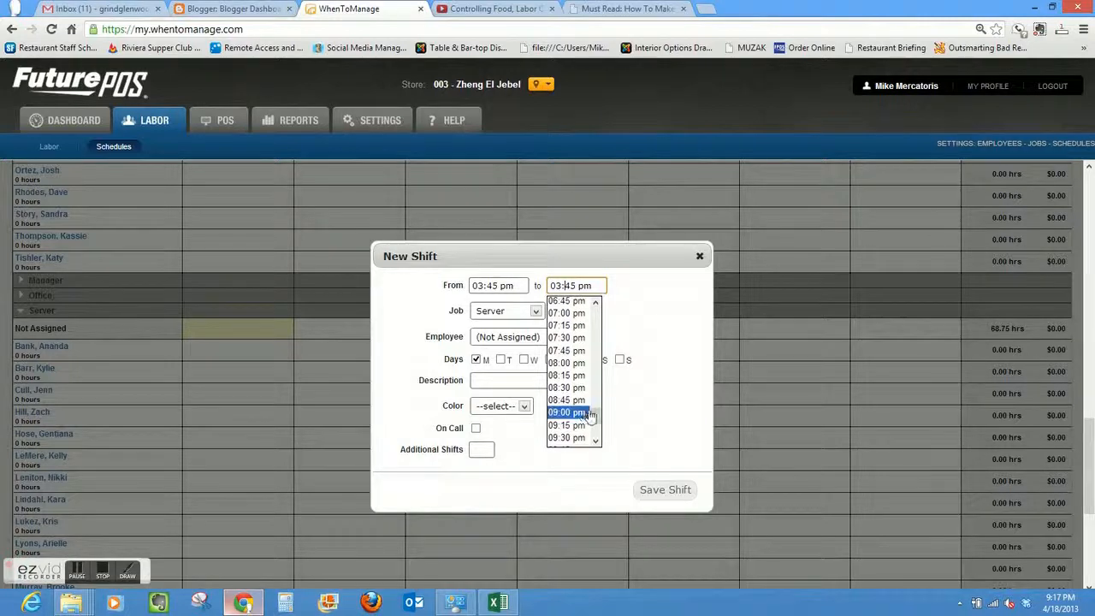
click(589, 414)
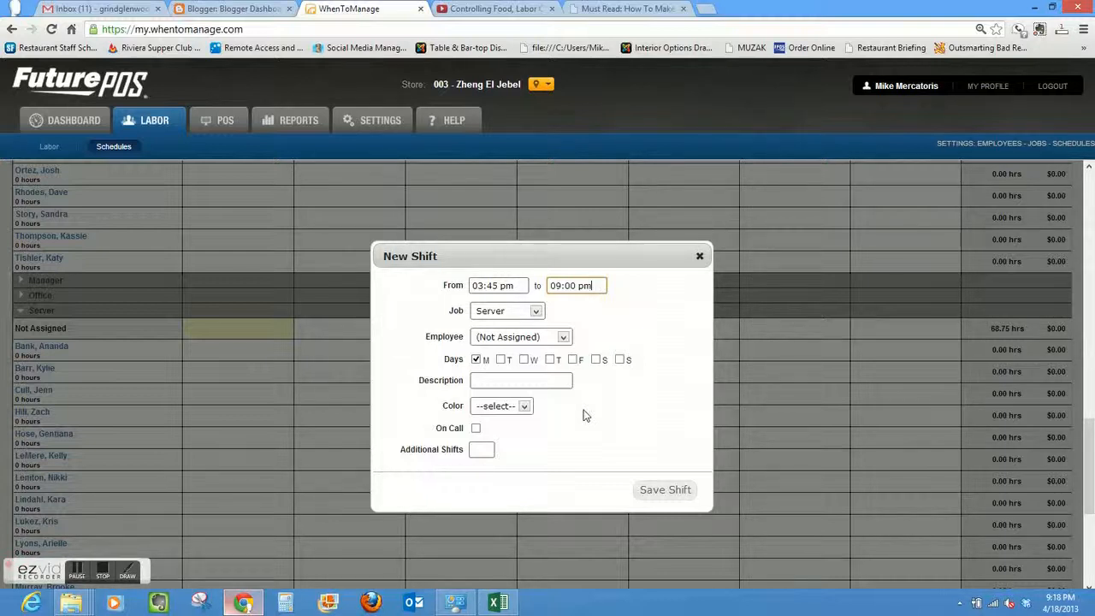
Step: Extend the server shift to Tuesday through Sunday, color it yellow, and save it
click(502, 360)
click(524, 361)
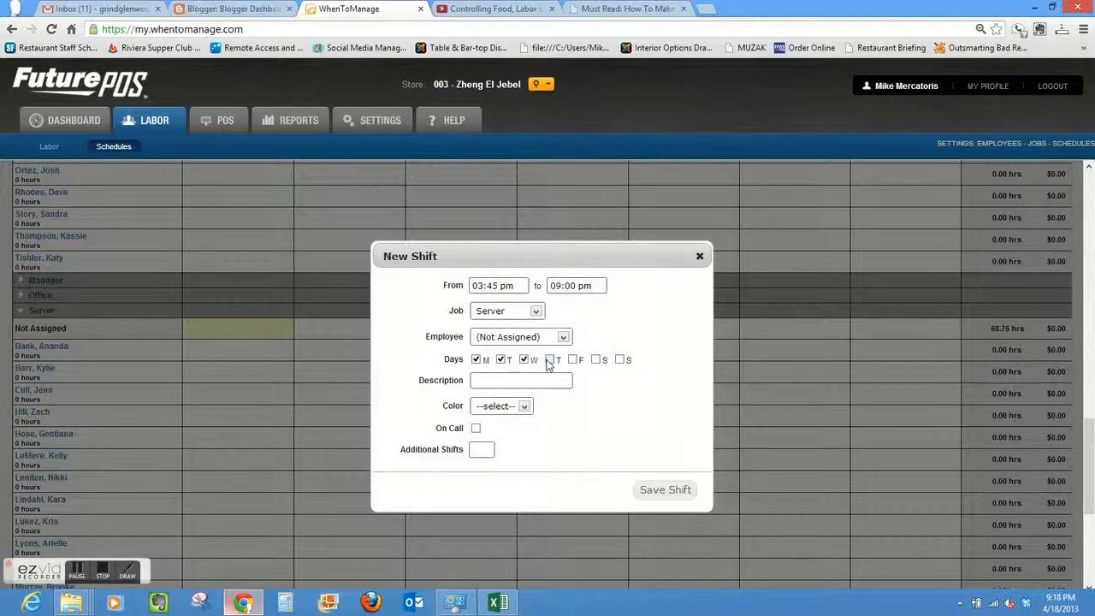
click(596, 359)
click(620, 359)
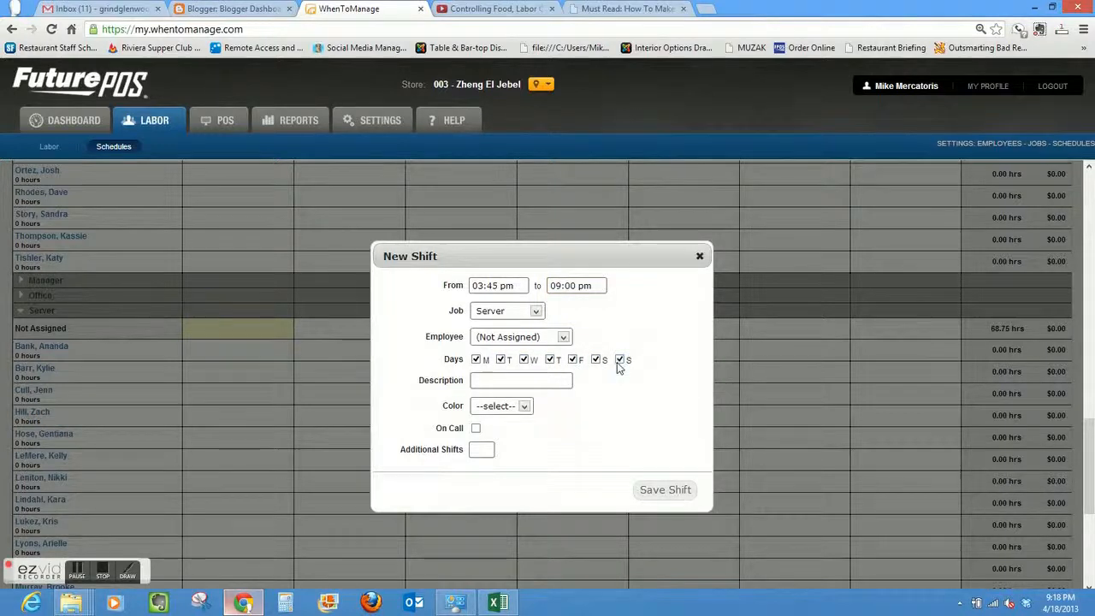
click(524, 409)
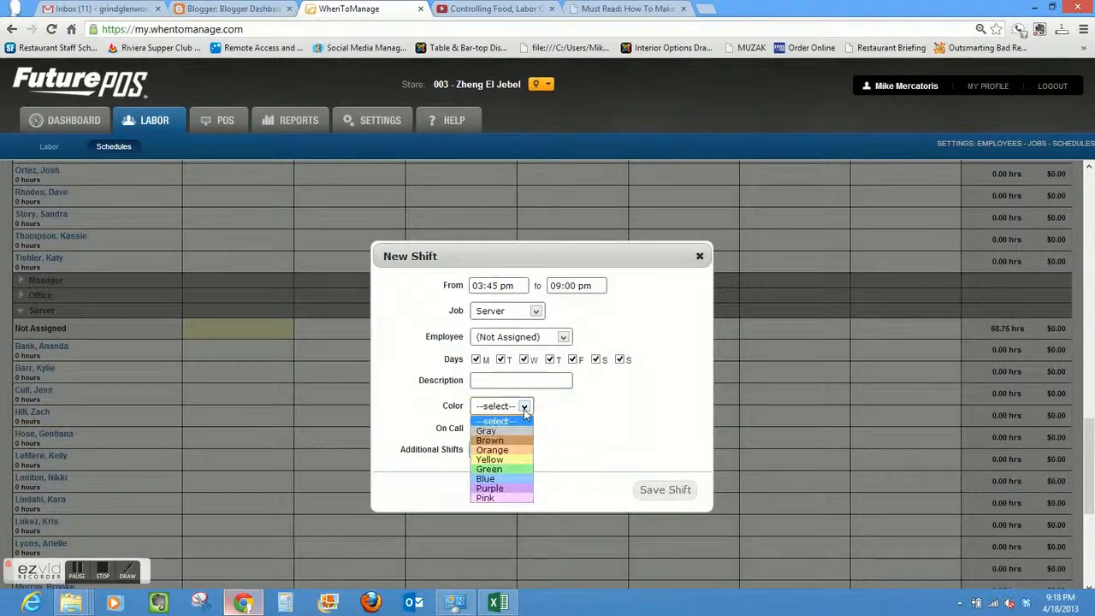
click(505, 461)
click(659, 492)
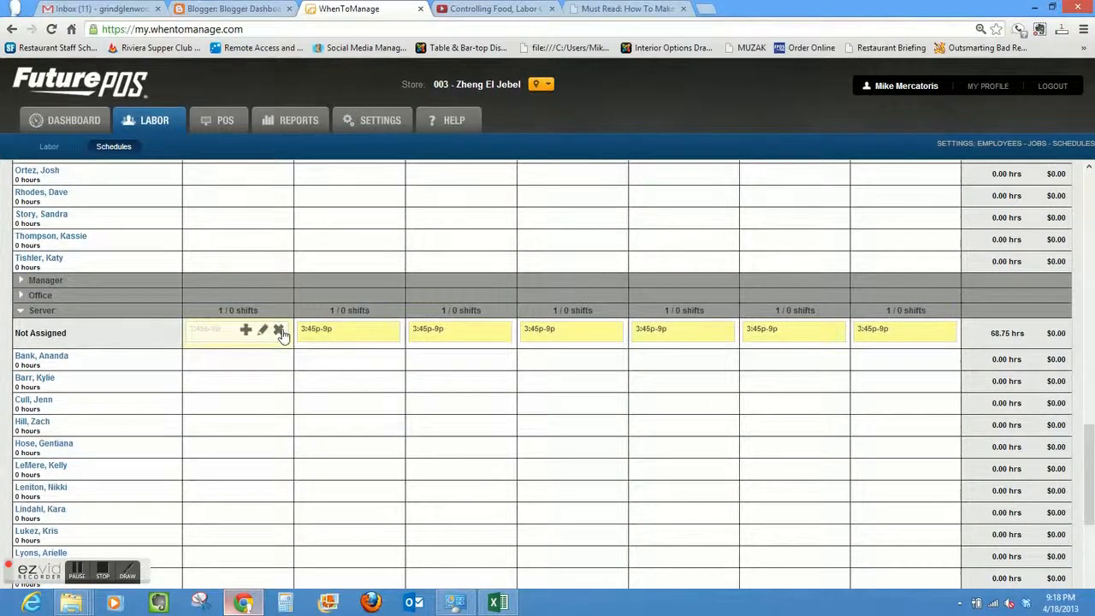
Step: Delete the unassigned server shifts on Monday, Tuesday and Wednesday
click(279, 330)
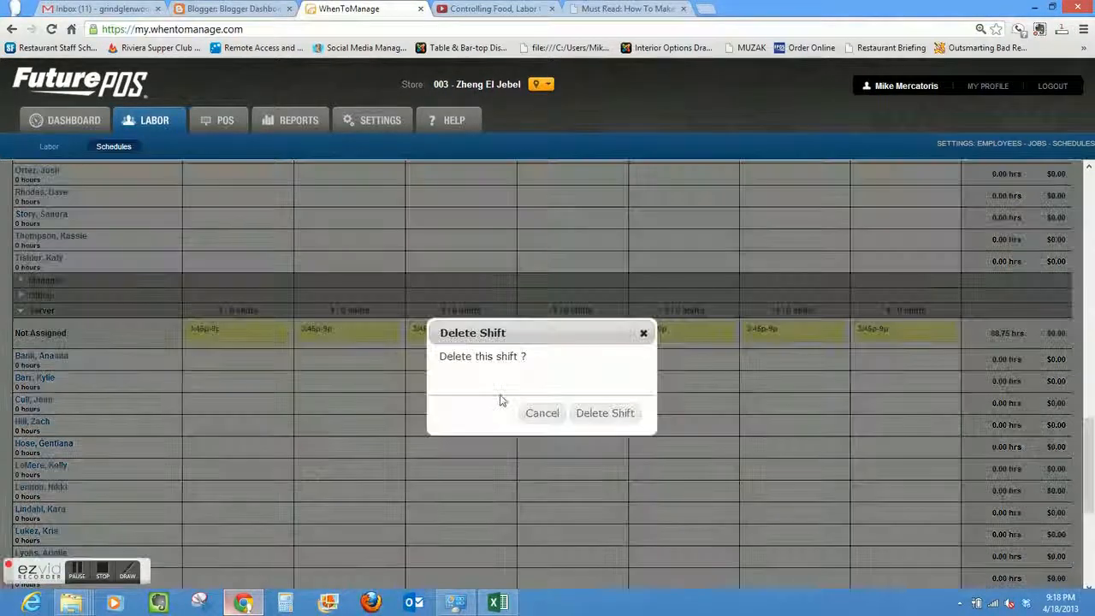
click(608, 413)
mouse_move(389, 335)
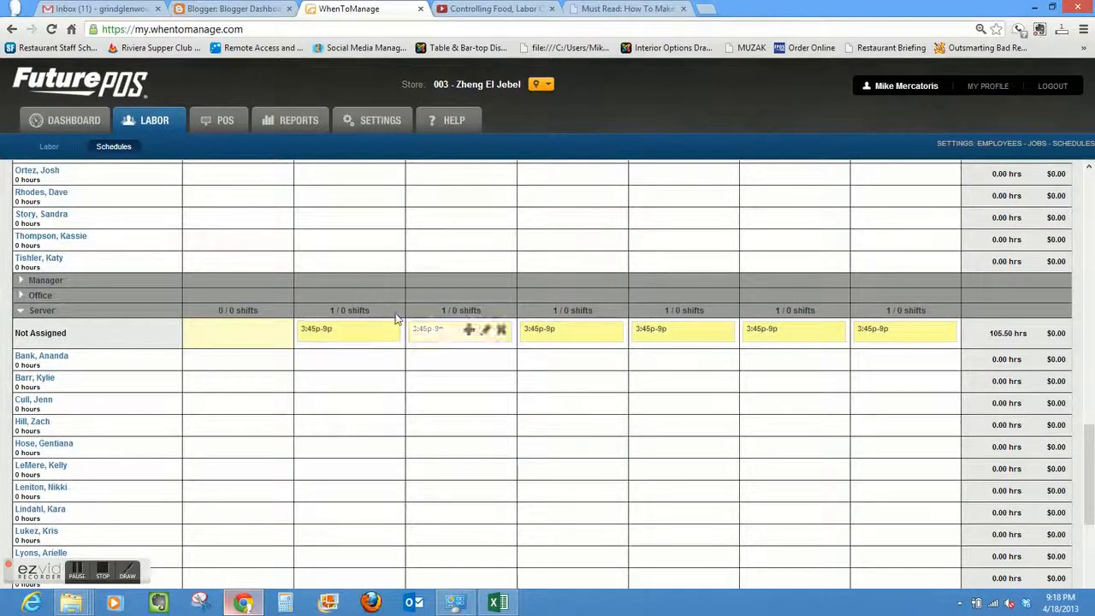
click(389, 332)
click(602, 415)
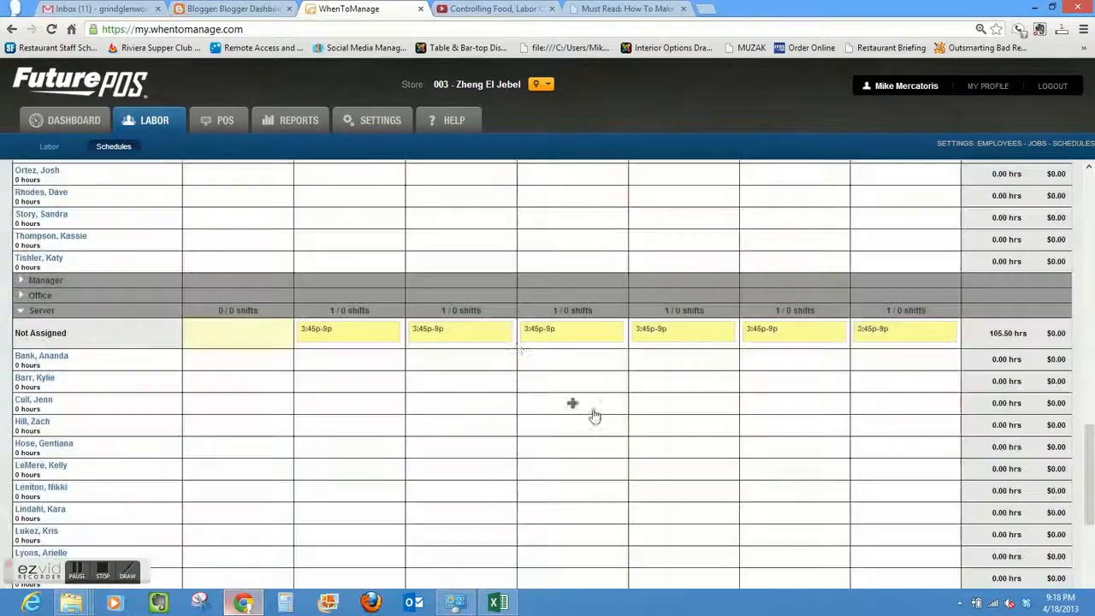
click(502, 333)
click(609, 413)
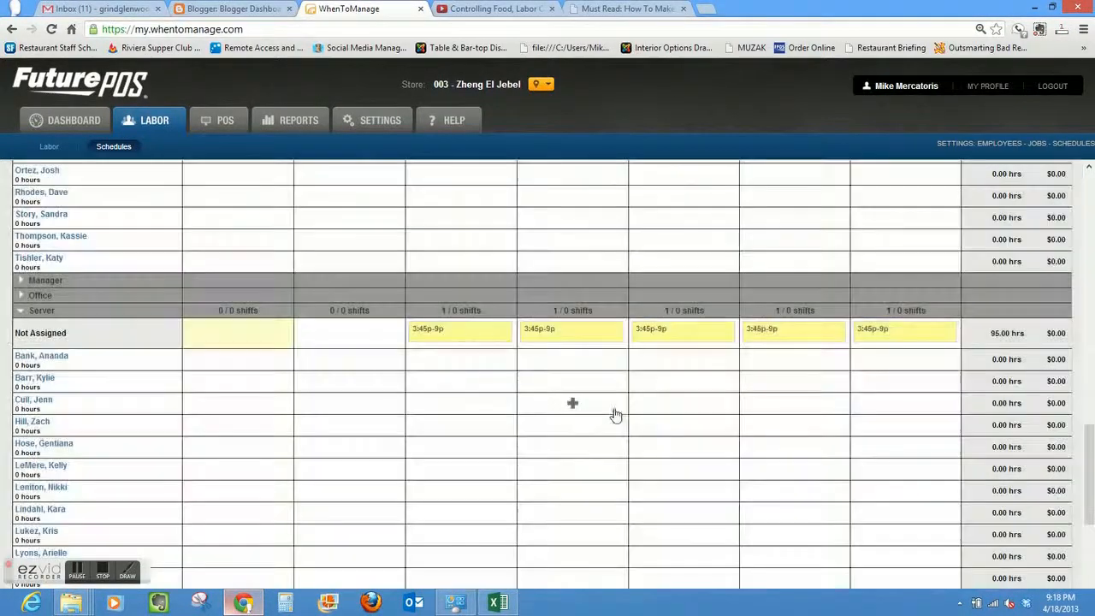
Step: Delete the unassigned server shifts on Thursday, Friday, Saturday and Sunday
click(614, 332)
click(609, 414)
click(724, 333)
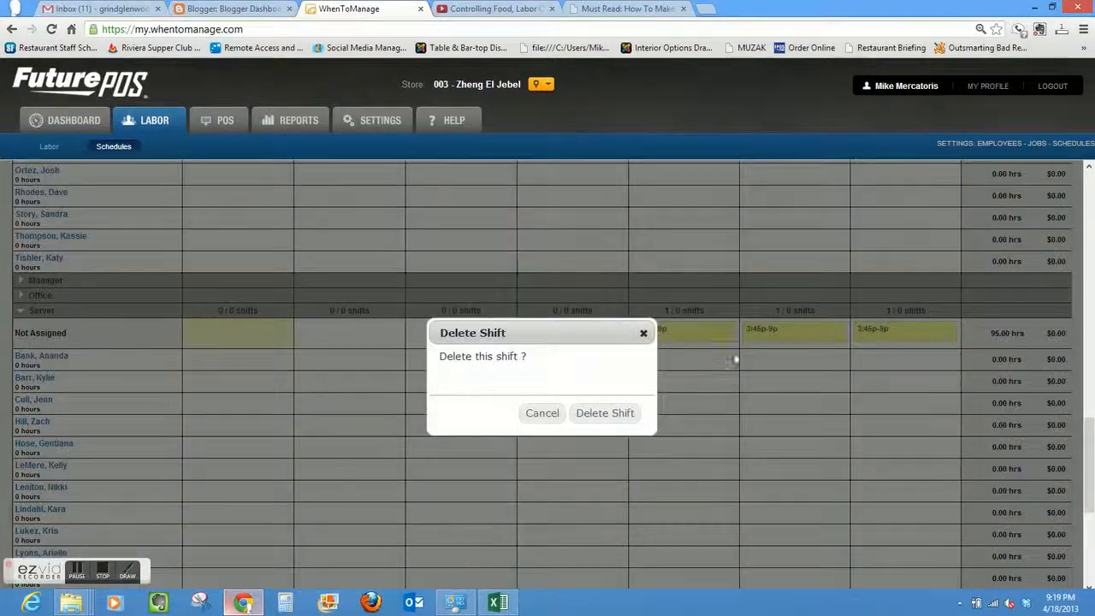
double_click(605, 415)
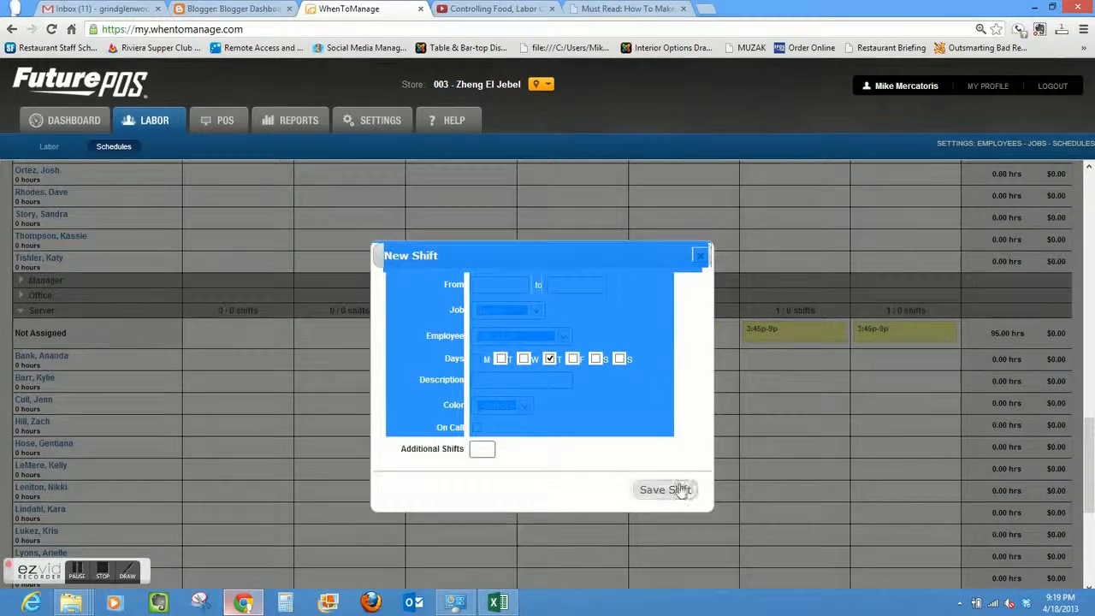
click(700, 255)
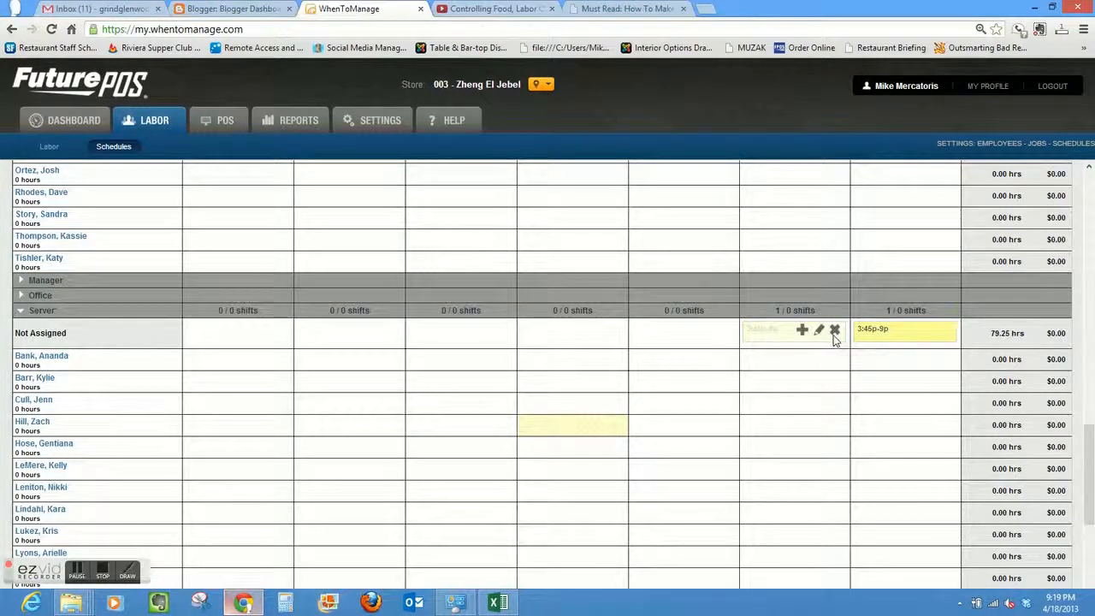
click(833, 332)
click(602, 414)
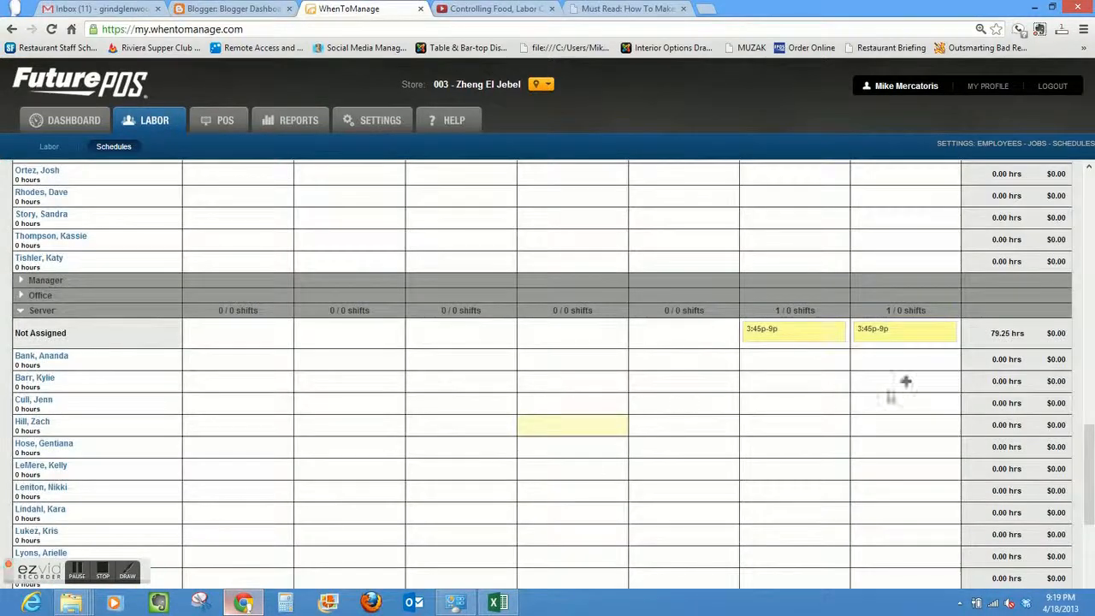
click(946, 332)
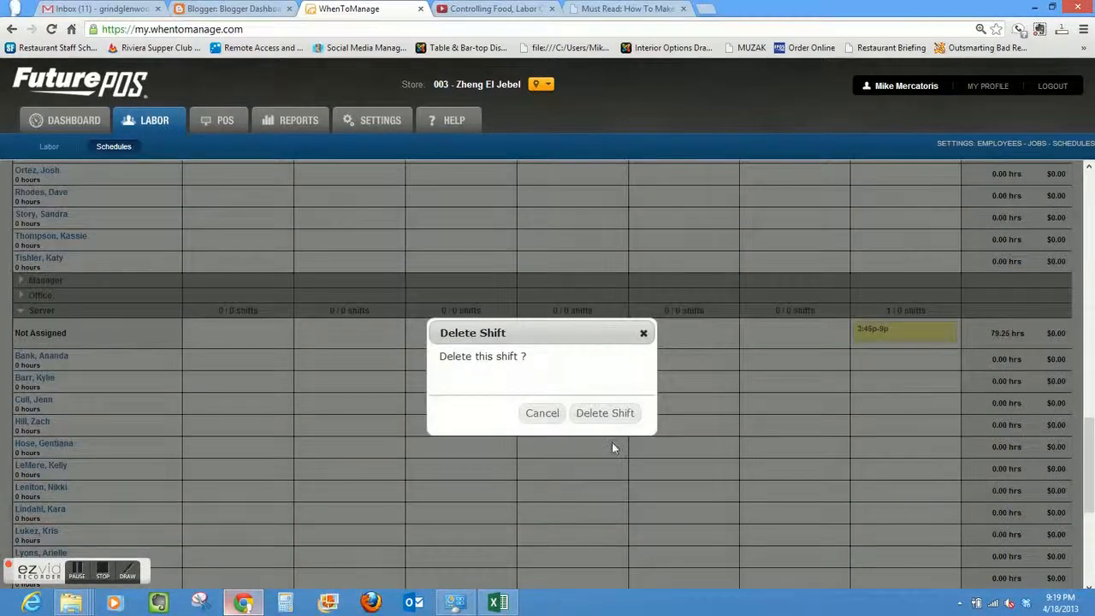
click(607, 413)
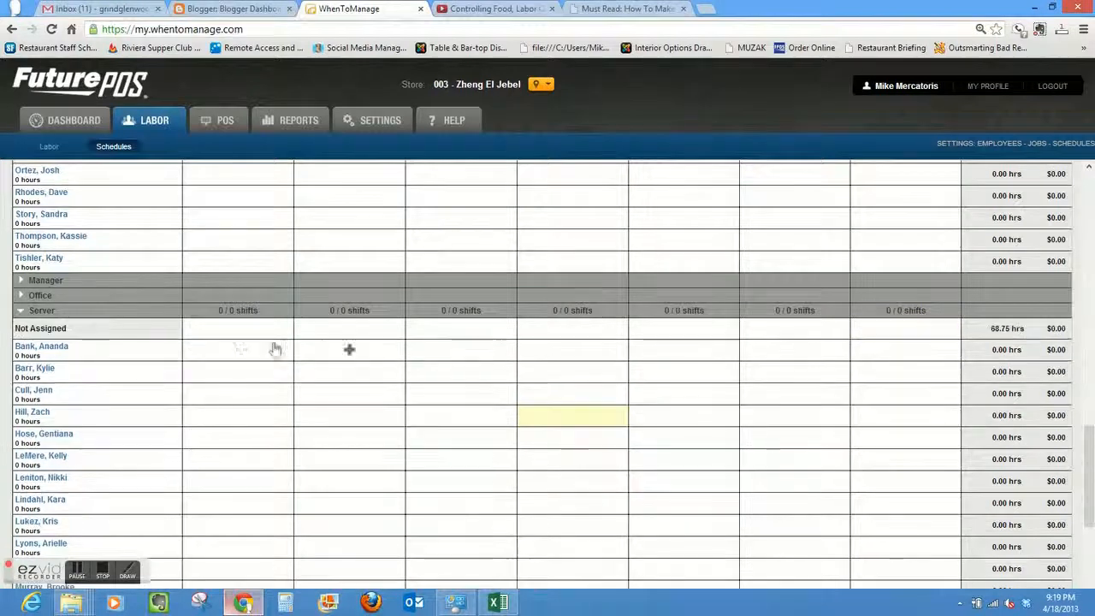
Step: Start a new unassigned server shift on Monday running from 03:45 pm to 09:00 pm
click(238, 328)
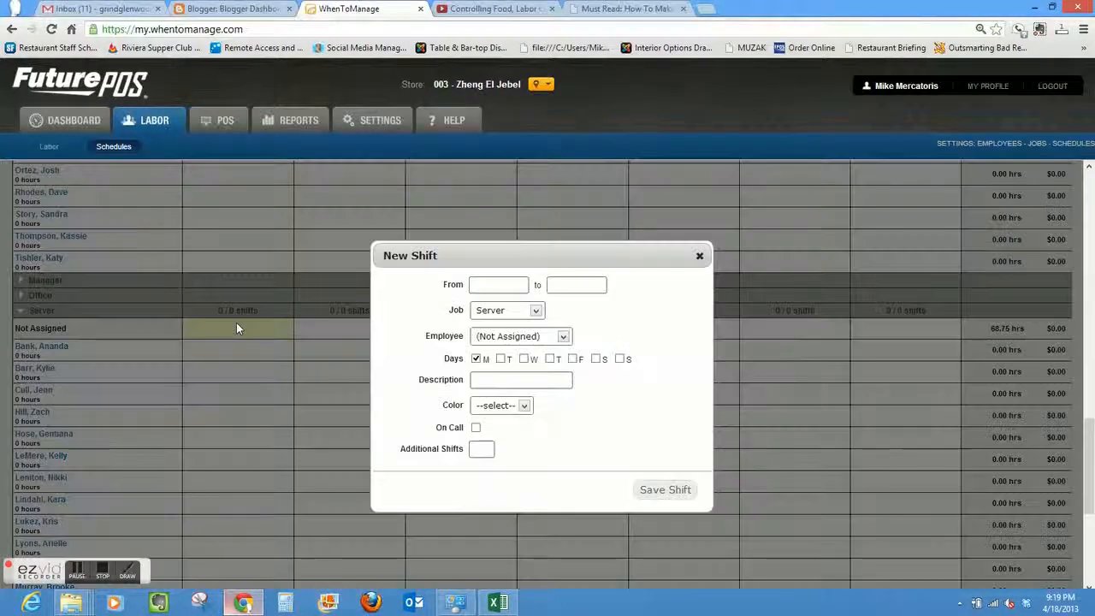
click(507, 284)
drag(517, 345, 517, 357)
drag(517, 364, 518, 402)
scroll(488, 334, up, 3)
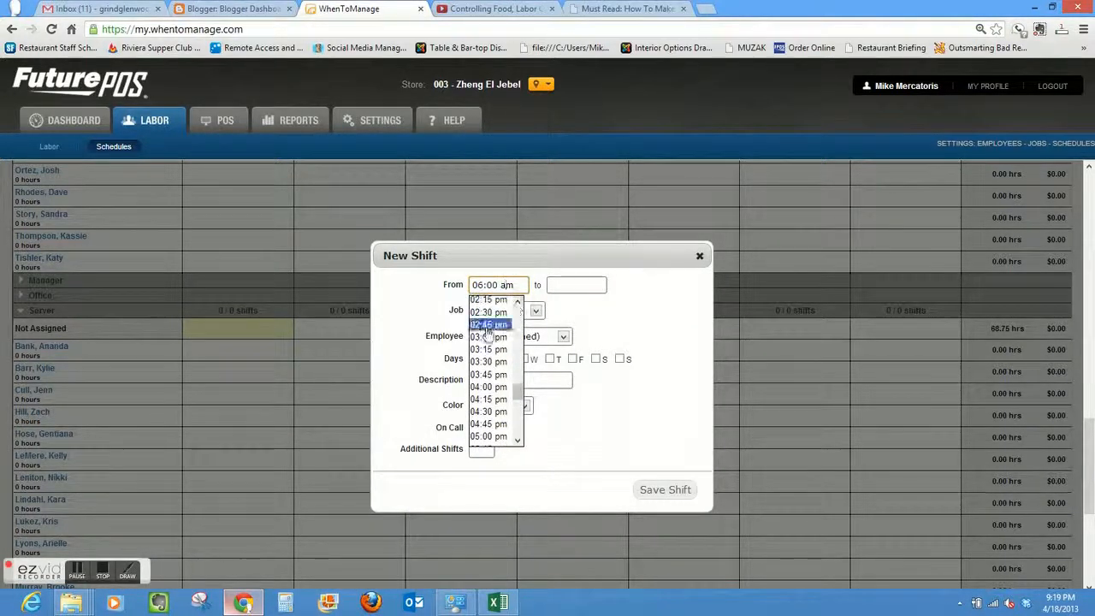
click(488, 374)
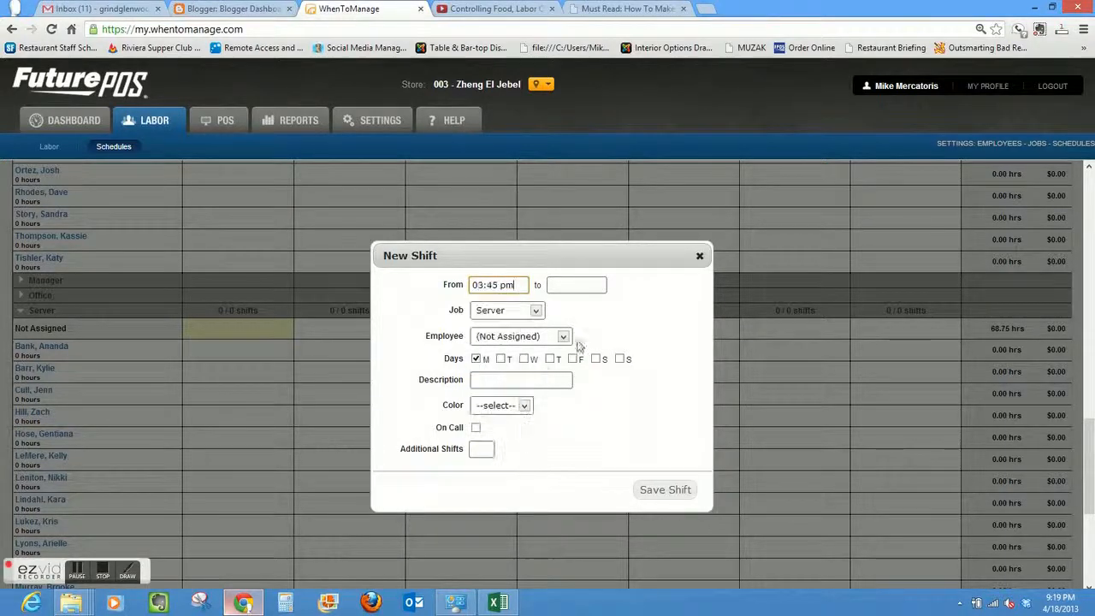
click(577, 288)
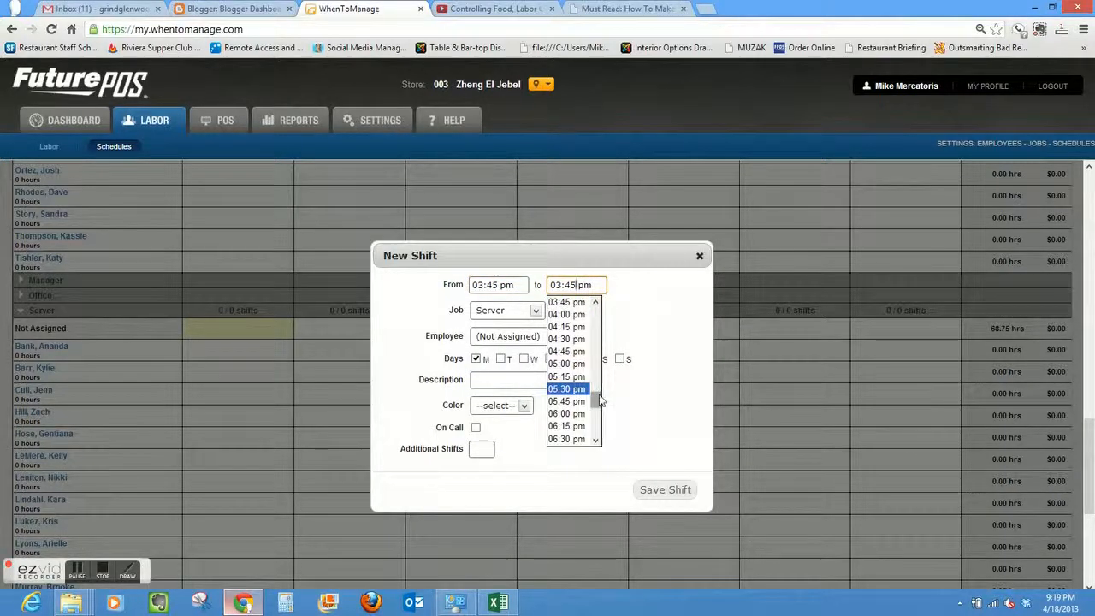
drag(599, 401, 599, 419)
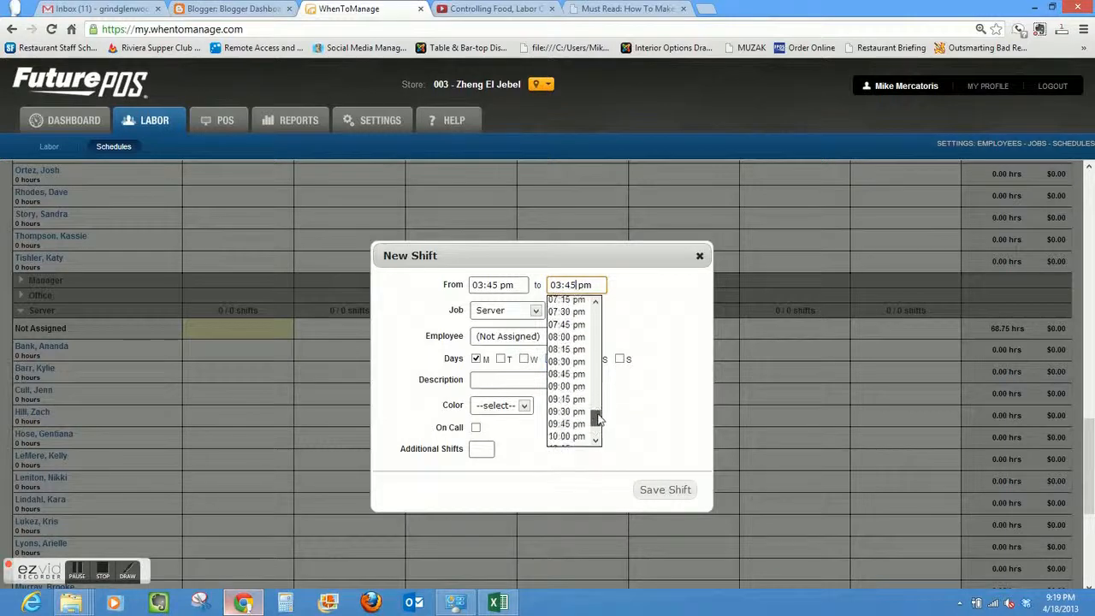
click(576, 388)
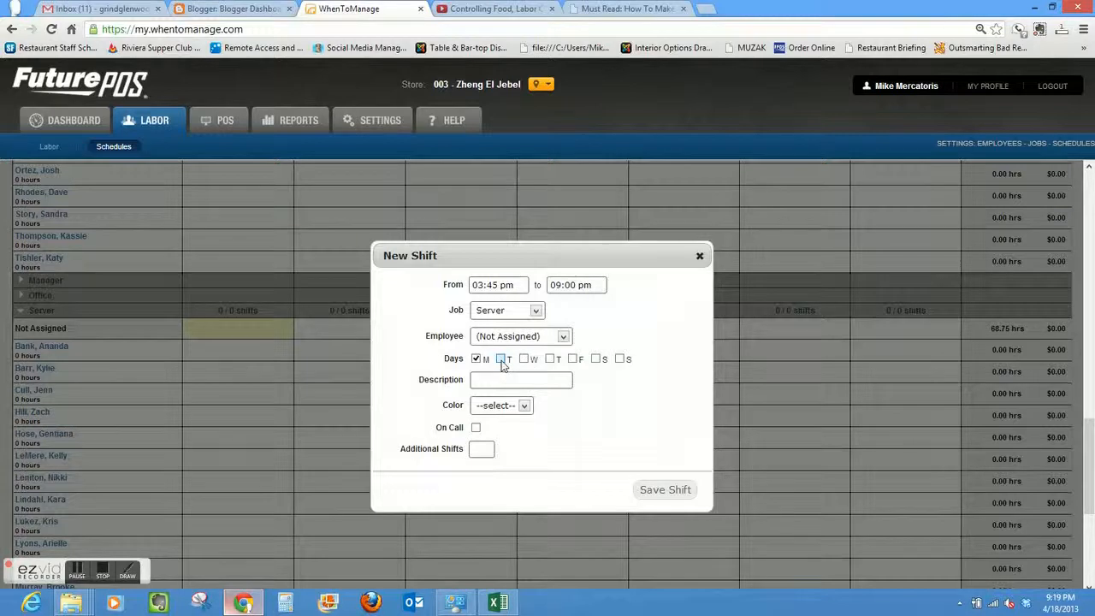
Step: Extend the new server shift to Tuesday through Sunday and describe it as "First In First Out"
click(524, 359)
click(551, 358)
click(572, 358)
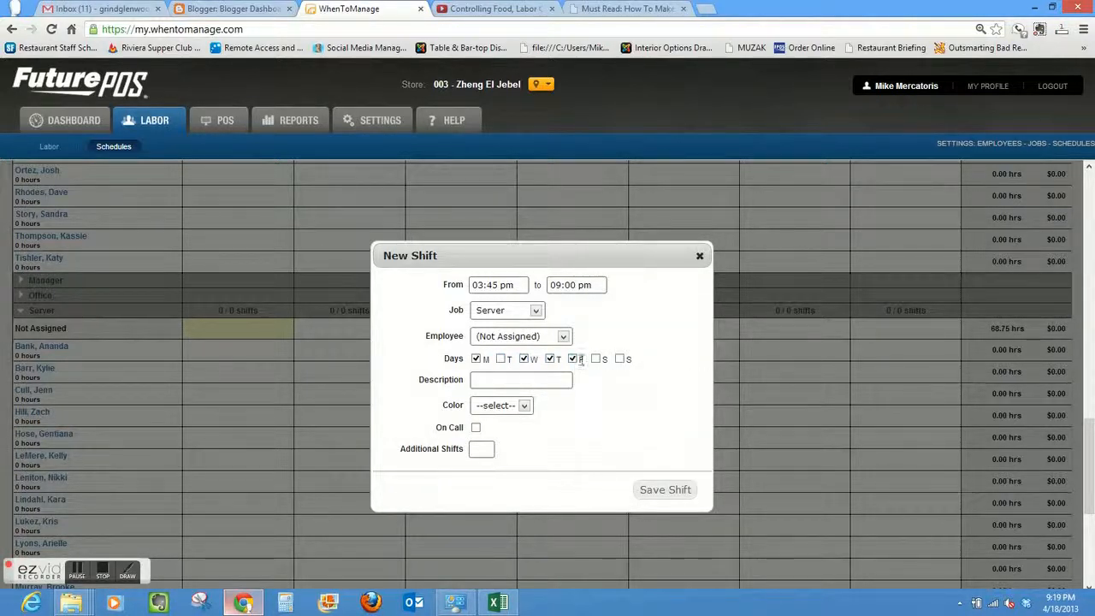
click(596, 359)
click(500, 359)
click(502, 380)
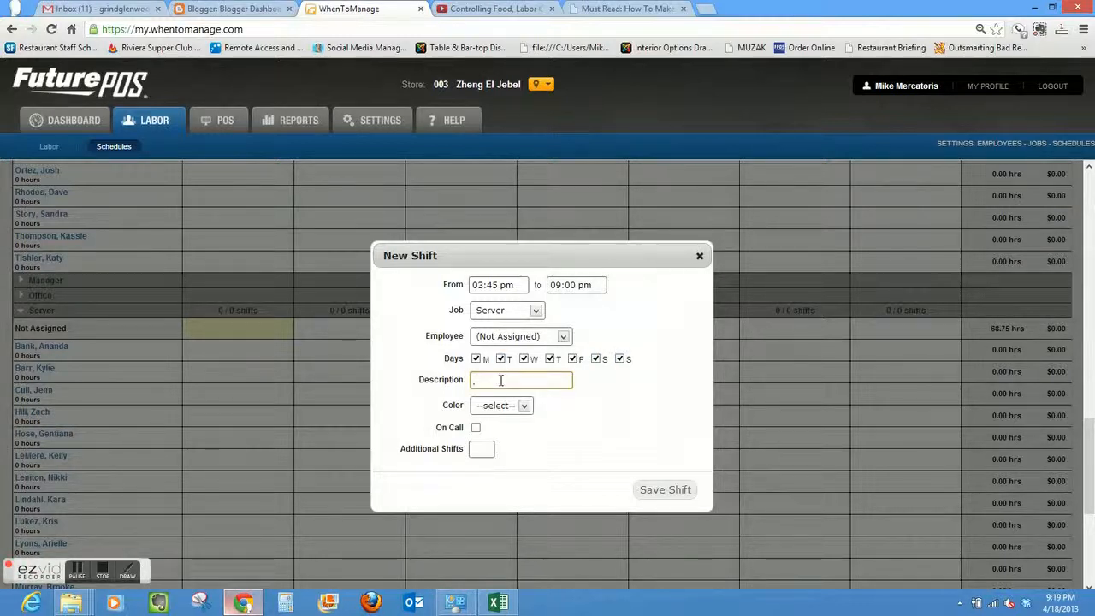
text(First In First Out)
Step: Color the "First In First Out" server shift yellow and save it
click(524, 406)
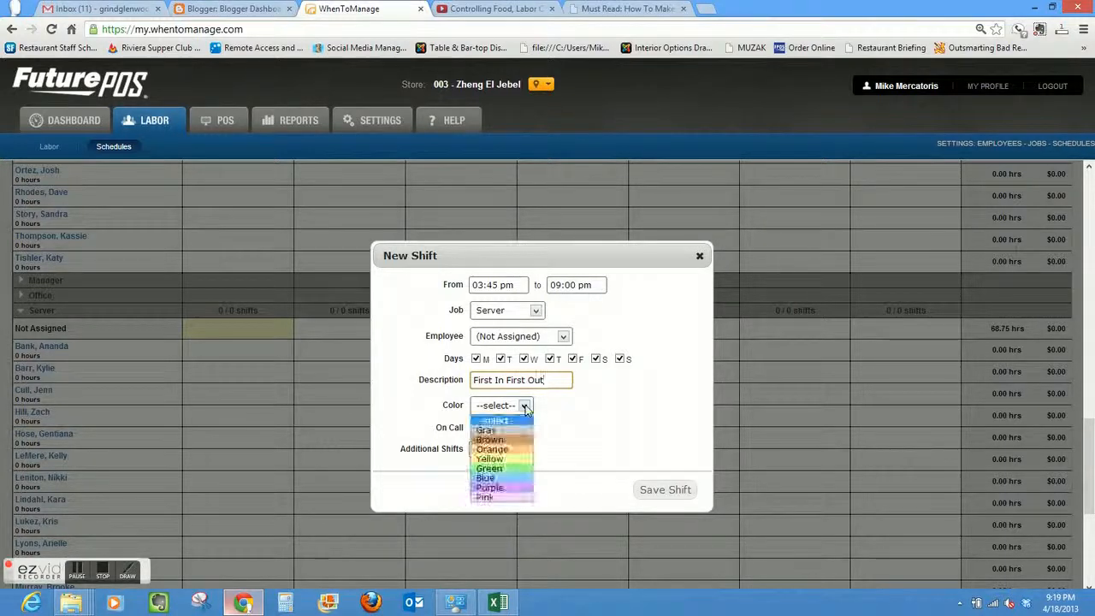
click(508, 460)
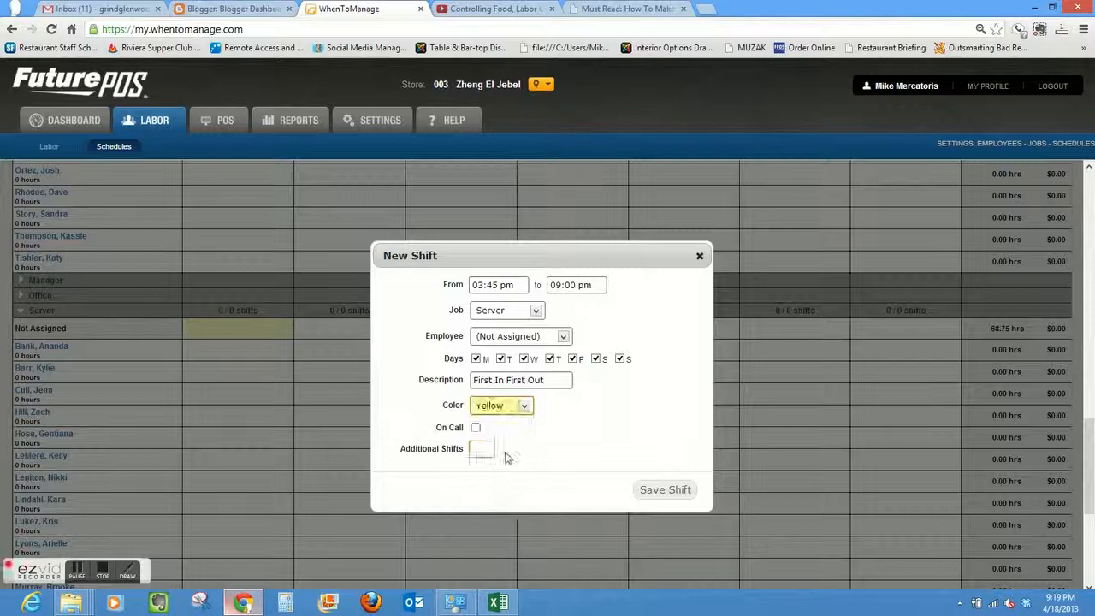
click(664, 490)
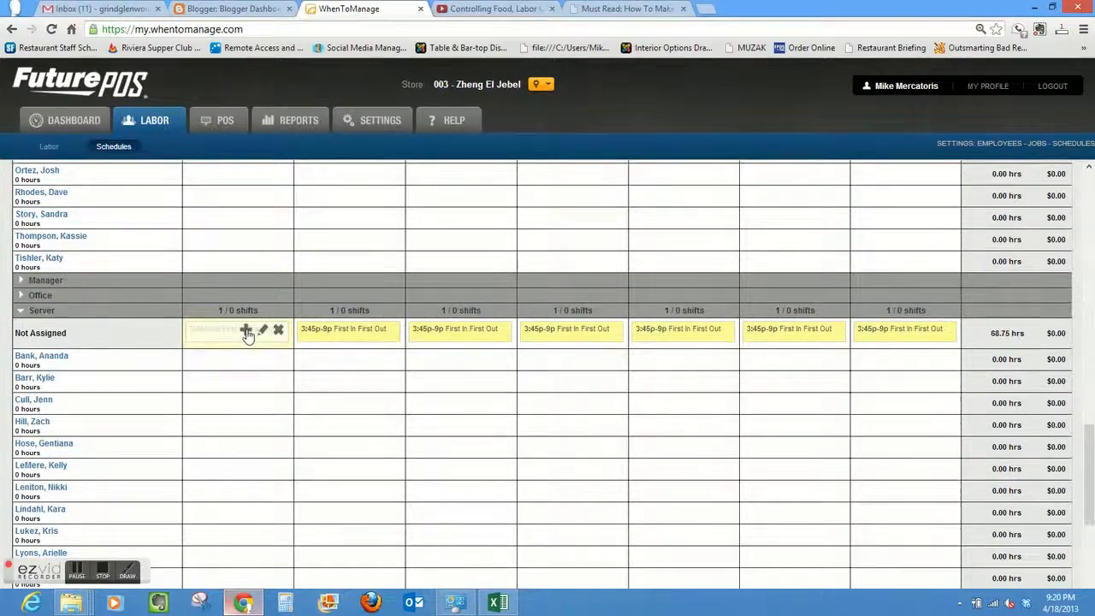
Step: Start a second unassigned server shift on Monday running from 05:00 pm to 10:00 pm
click(246, 331)
click(498, 285)
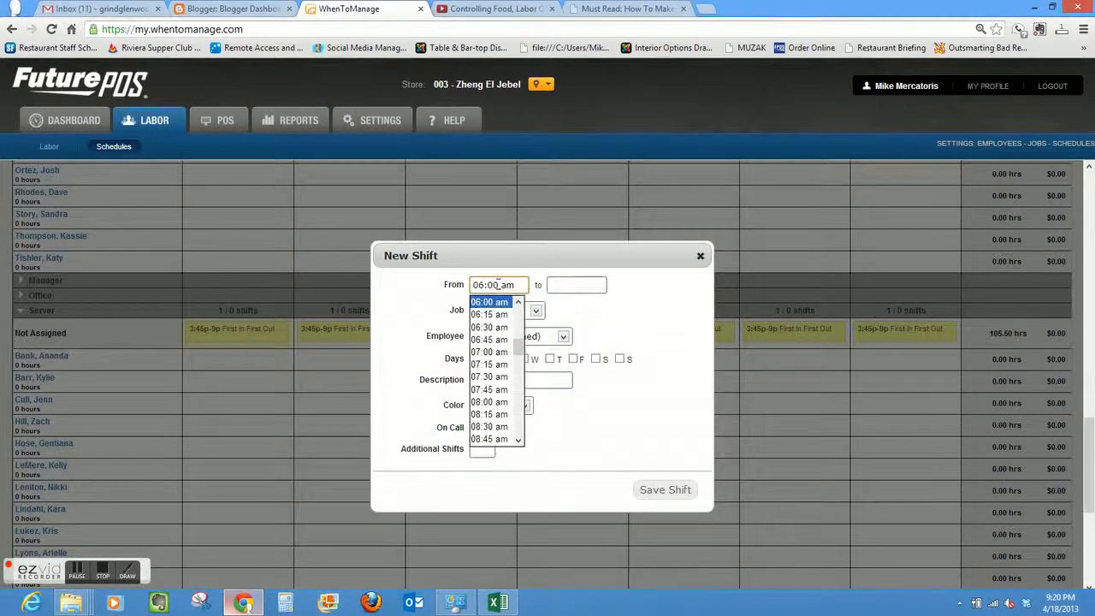
drag(519, 345, 519, 402)
click(489, 391)
click(582, 285)
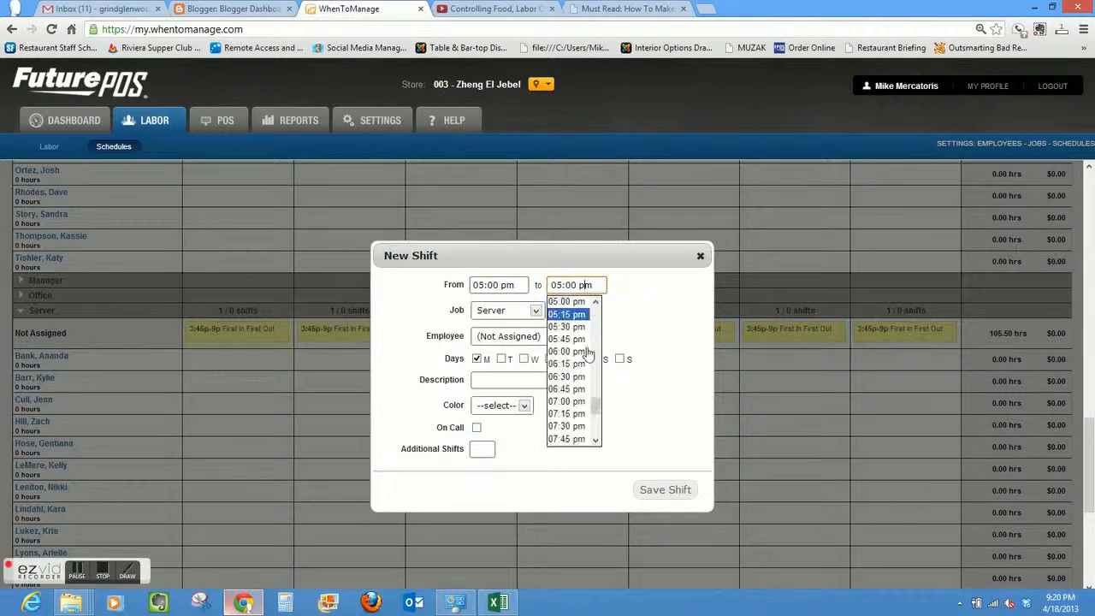
drag(596, 407, 596, 426)
click(566, 398)
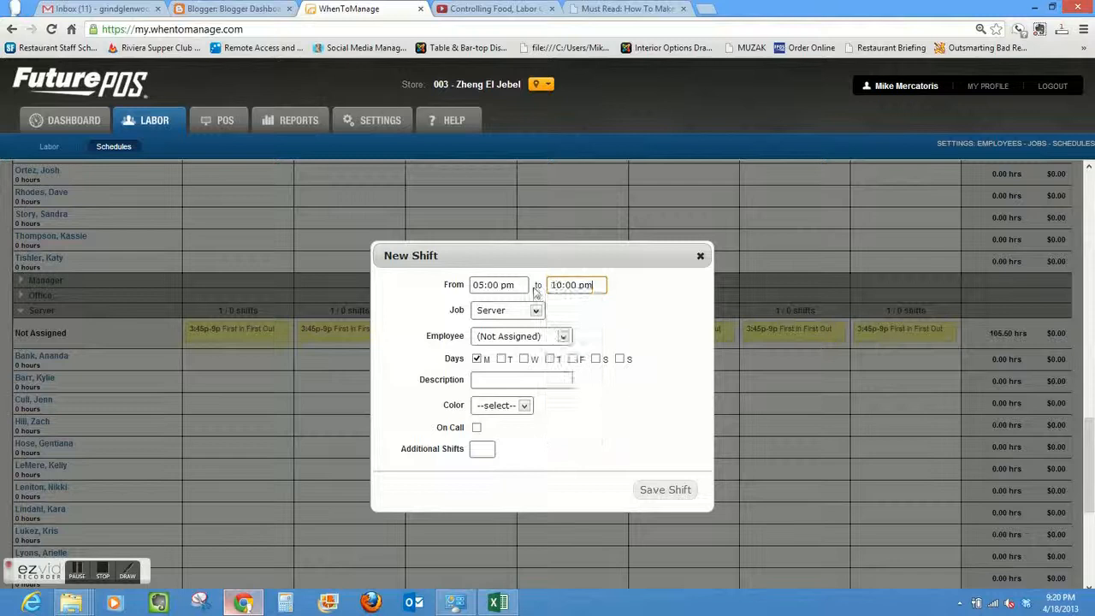
Step: Extend the second server shift to Tuesday through Sunday and describe it as "last in last out"
click(502, 359)
click(574, 359)
click(597, 359)
click(620, 359)
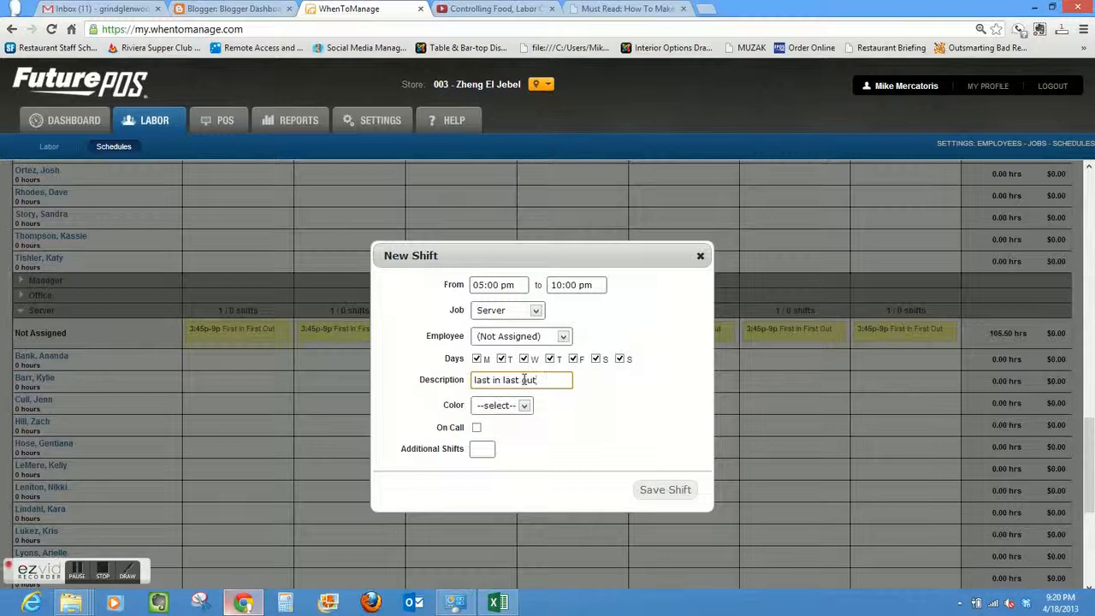
Step: Color the "last in last out" server shift green and save it
click(526, 407)
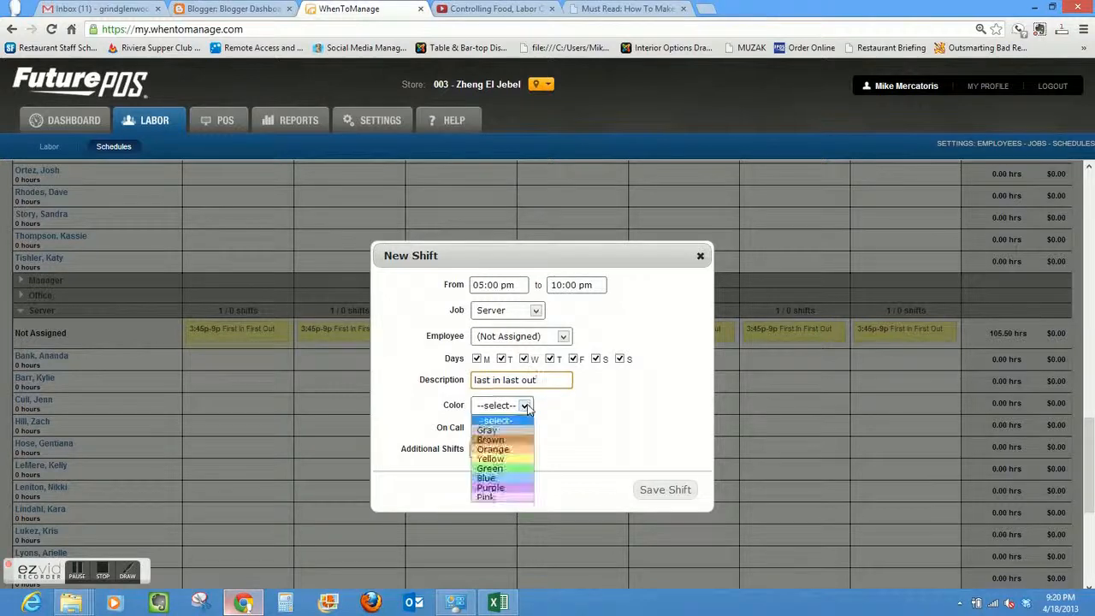
click(517, 470)
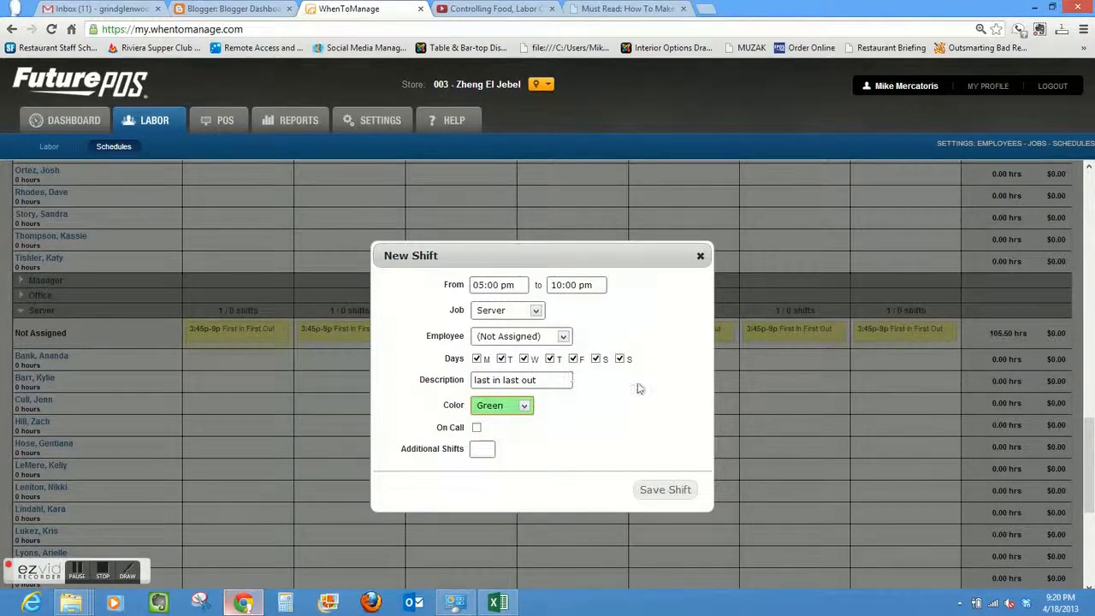
click(665, 490)
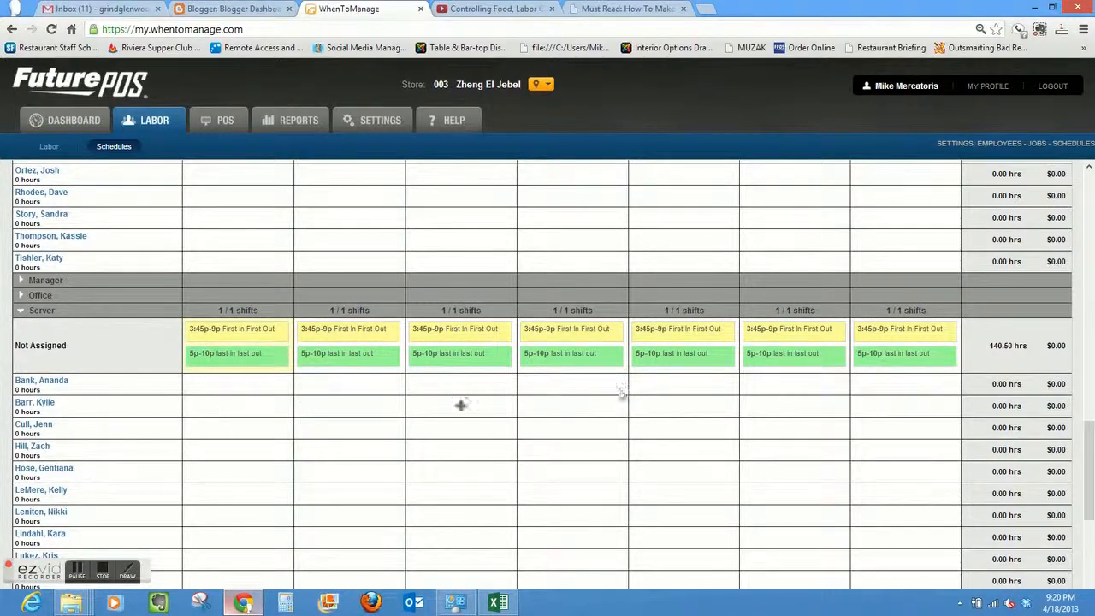
Step: Publish the El Jebel schedule for the week of 2/4/2013 and dismiss the confirmation
drag(1090, 475, 1092, 224)
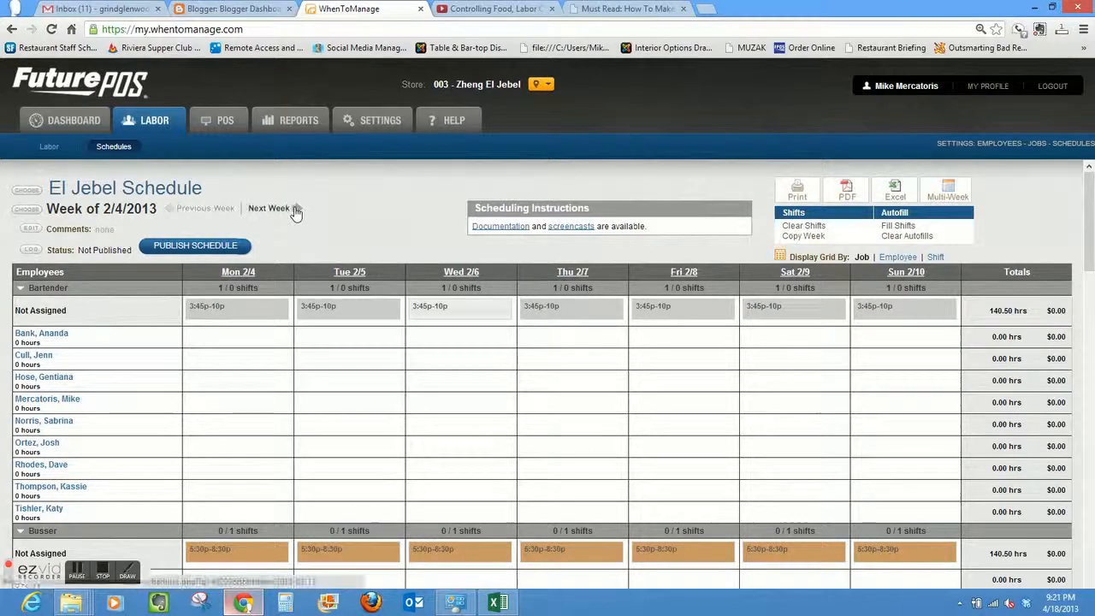
click(211, 248)
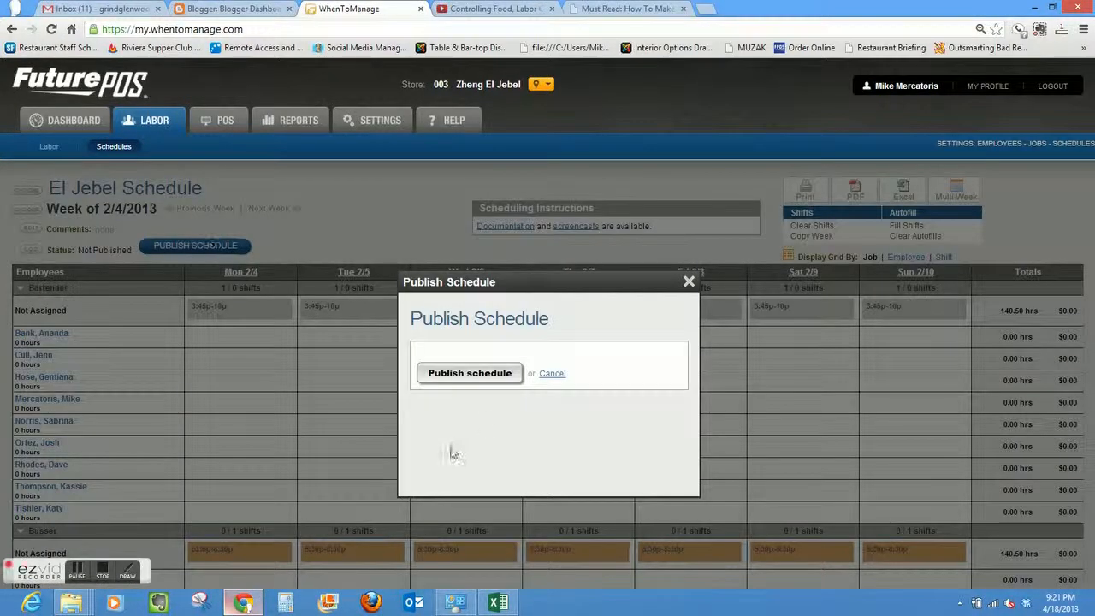
click(494, 373)
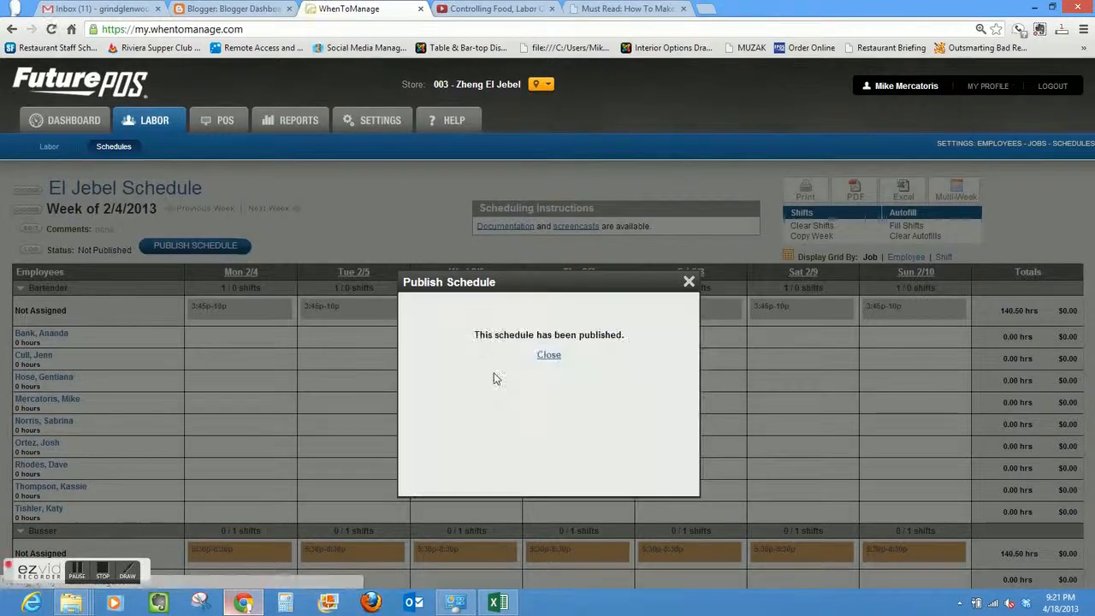
click(549, 354)
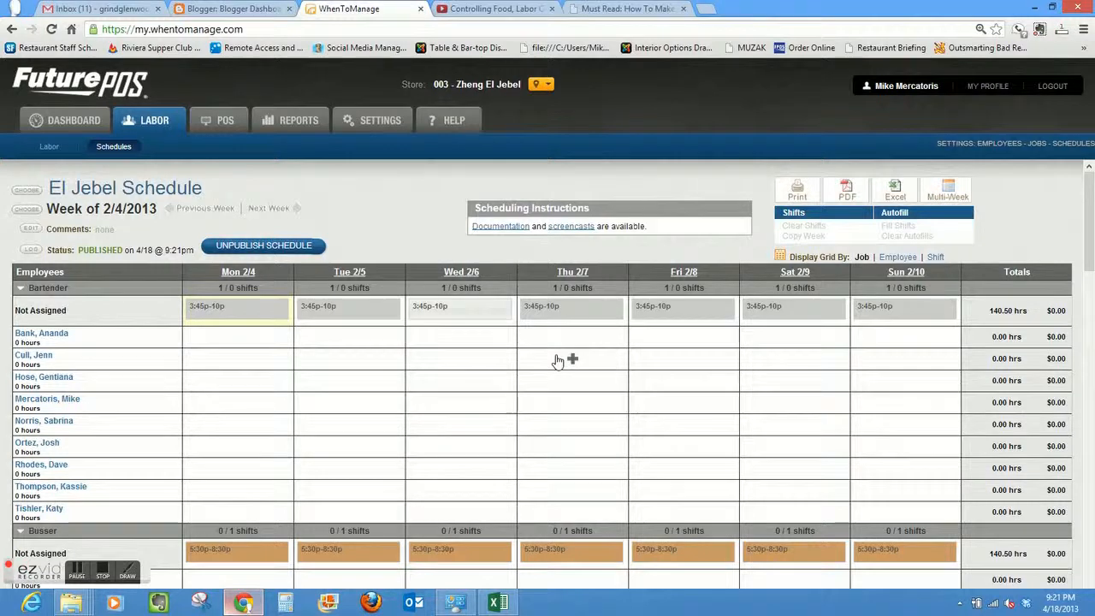
Step: Look over the published week of 2/4/2013, and unpublish its schedule
drag(1090, 221, 1091, 258)
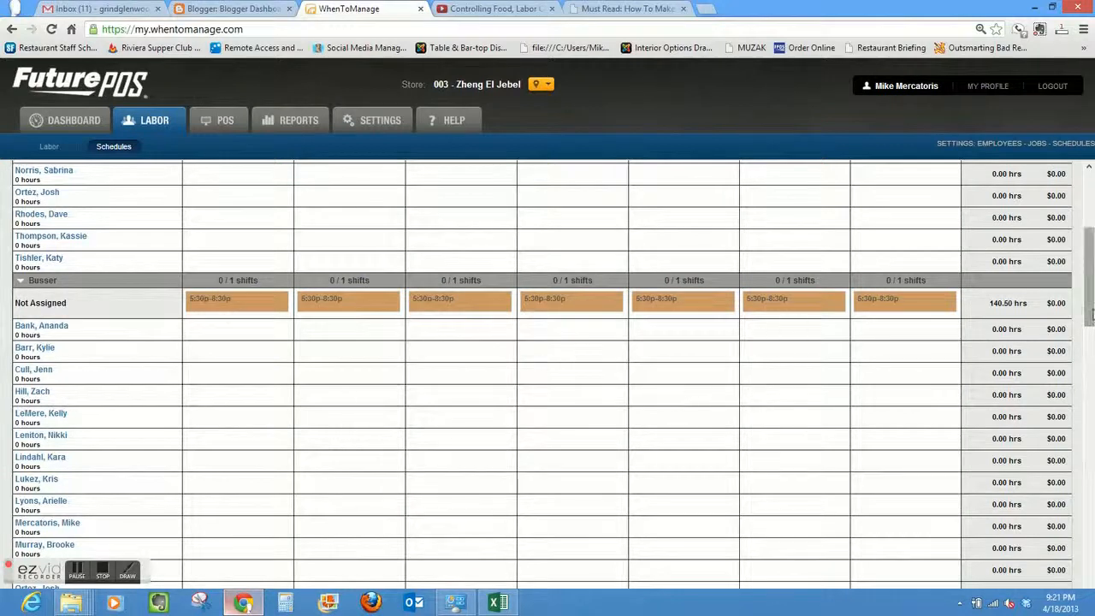
drag(1091, 314, 1092, 257)
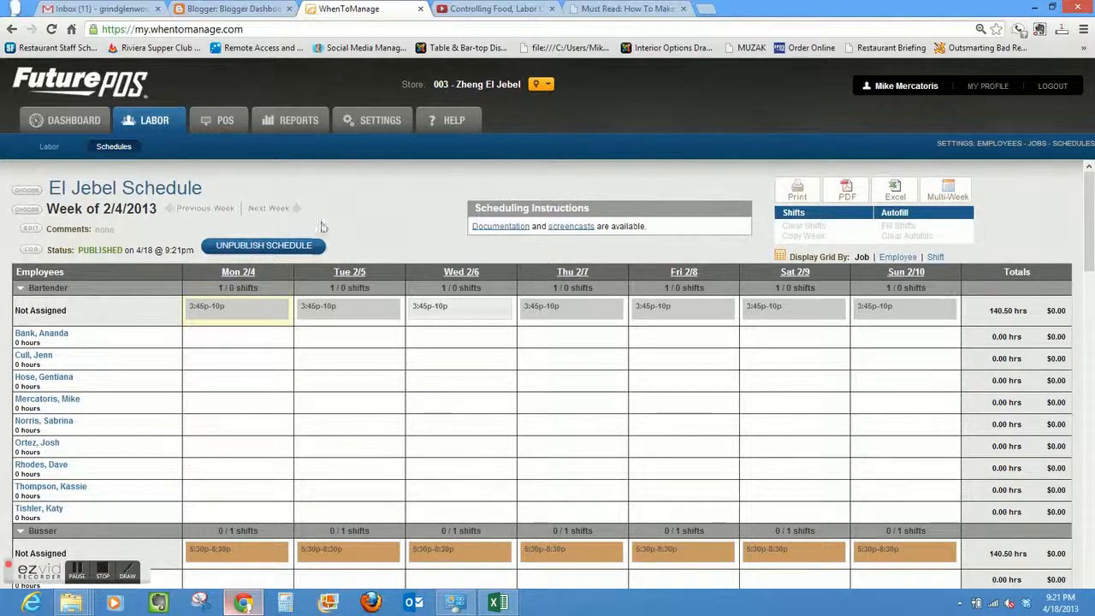
click(279, 250)
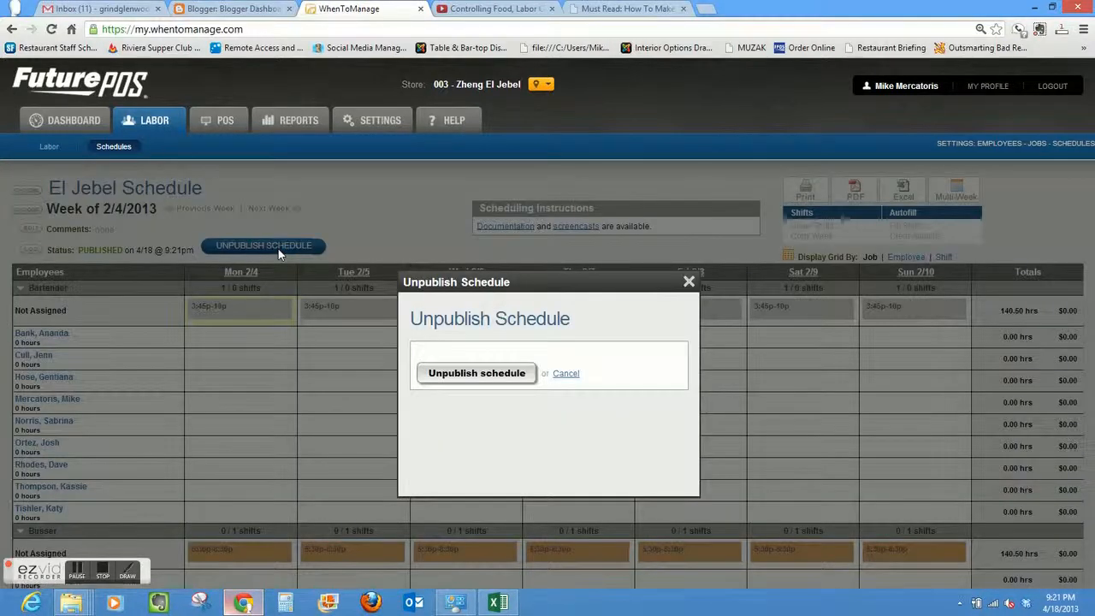
click(496, 374)
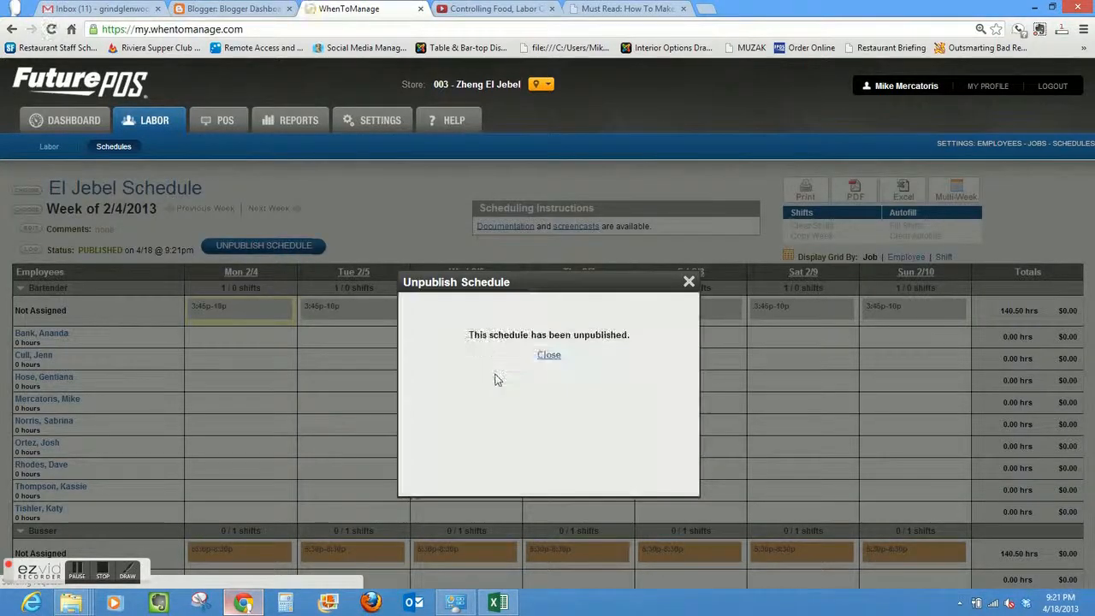
click(547, 354)
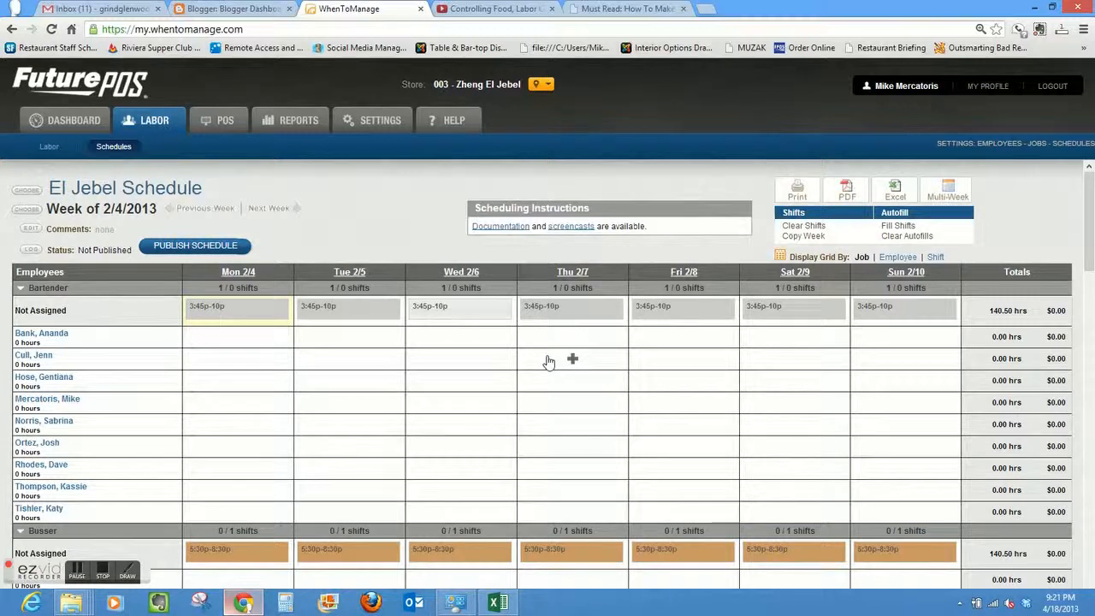
Step: Republish the schedule for the week of 2/4/2013 and dismiss the confirmation
click(202, 245)
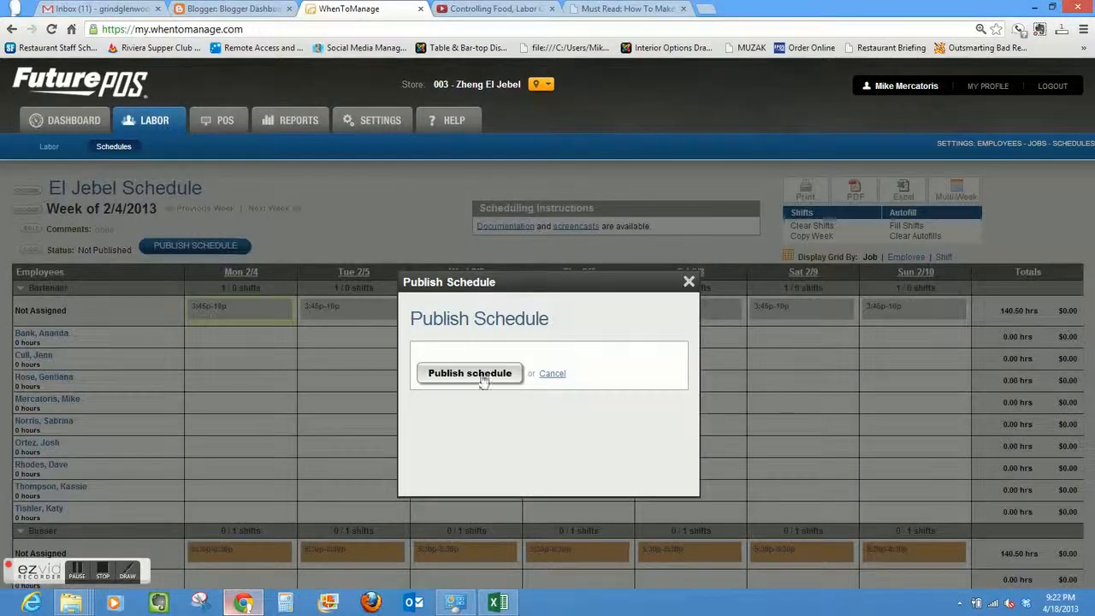
click(466, 372)
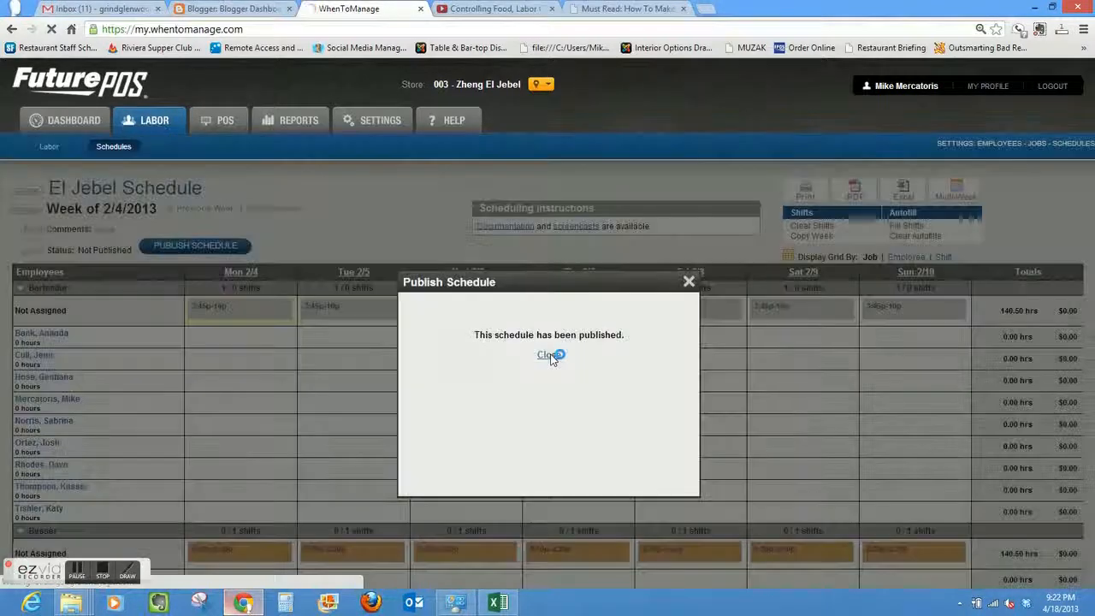
click(551, 355)
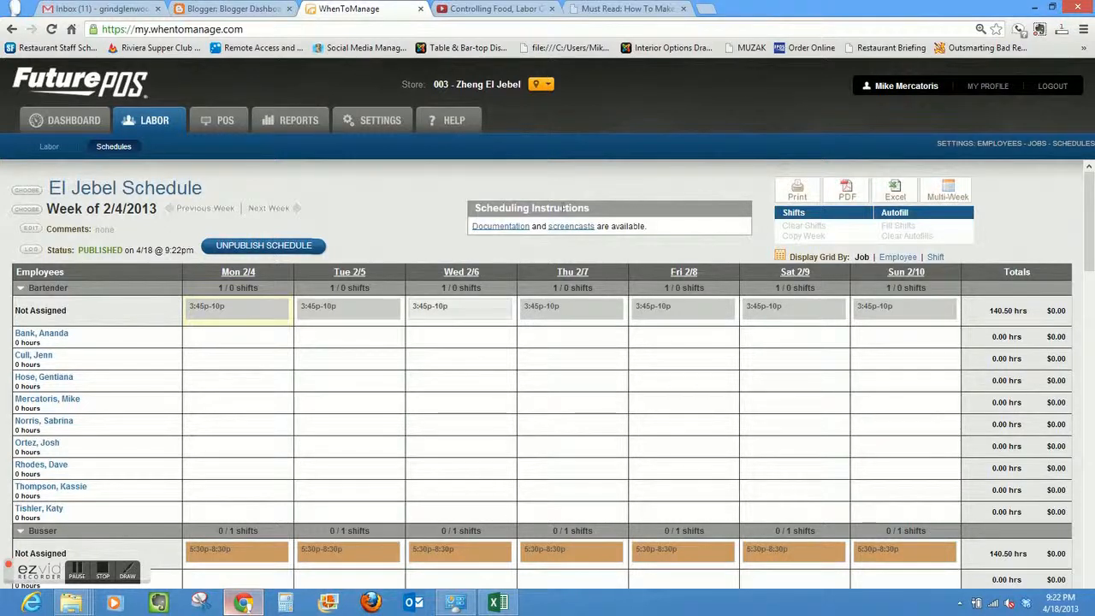
Step: Go to the week of 2/11/2013 and copy in the shifts of all seven days from the week of Mon, Feb 4, 2013
click(275, 211)
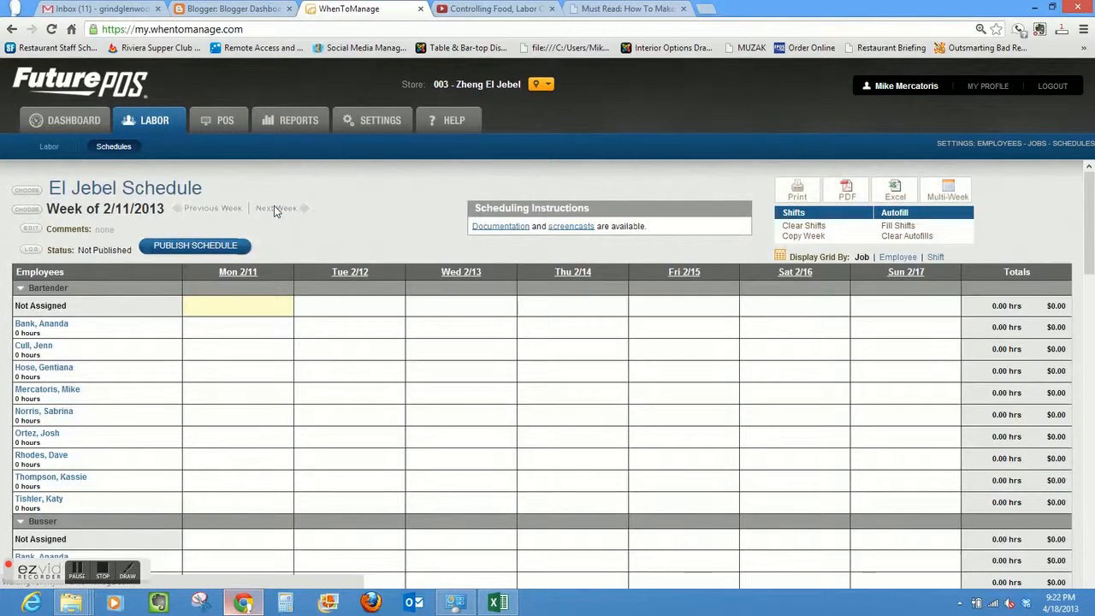
click(804, 236)
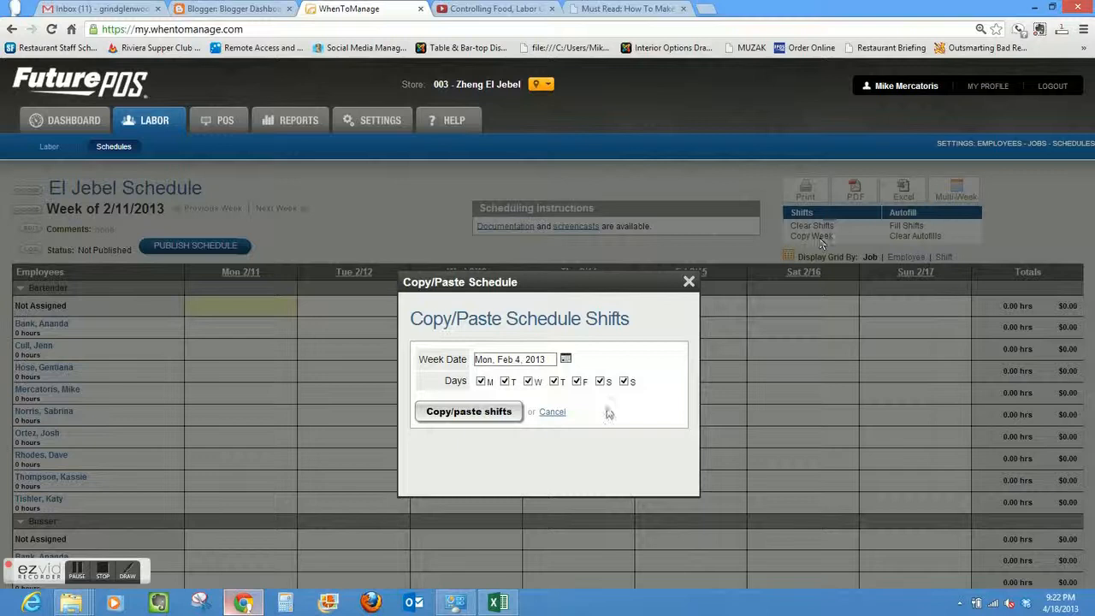
click(565, 361)
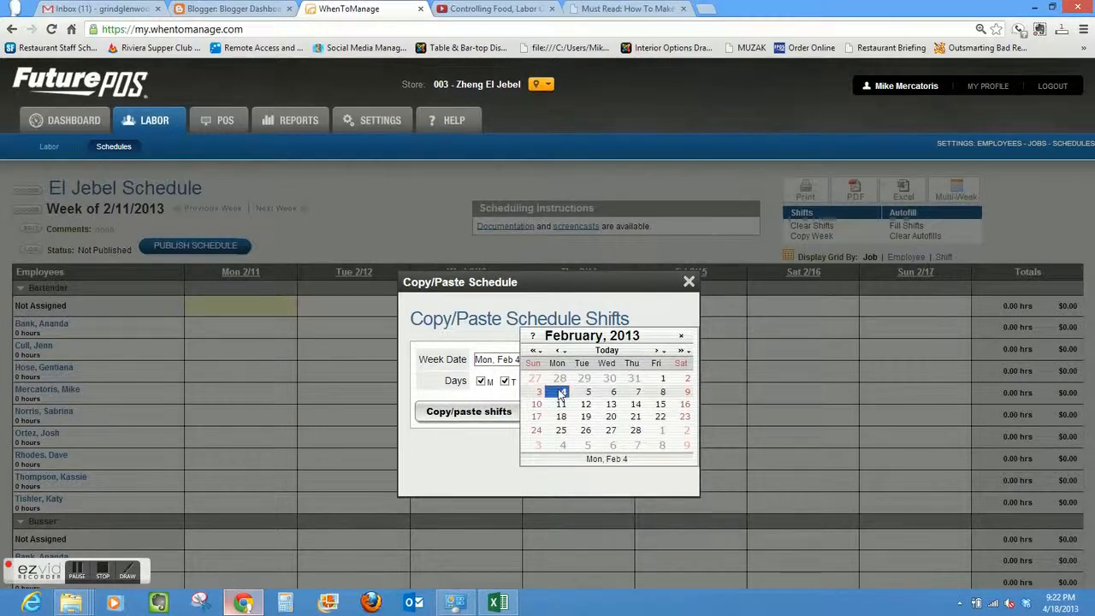
click(561, 394)
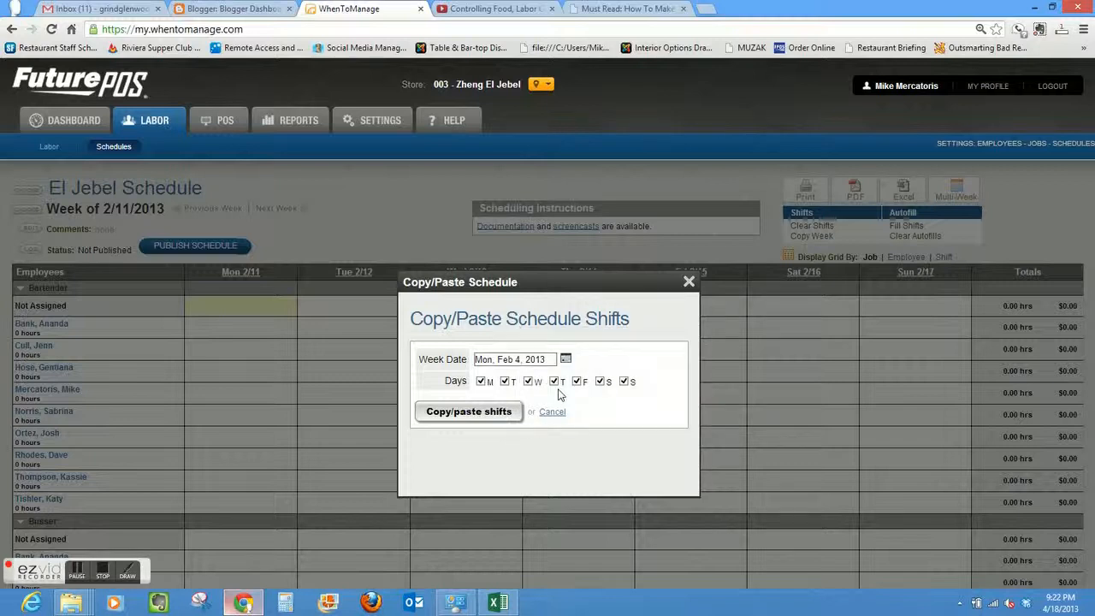
click(506, 414)
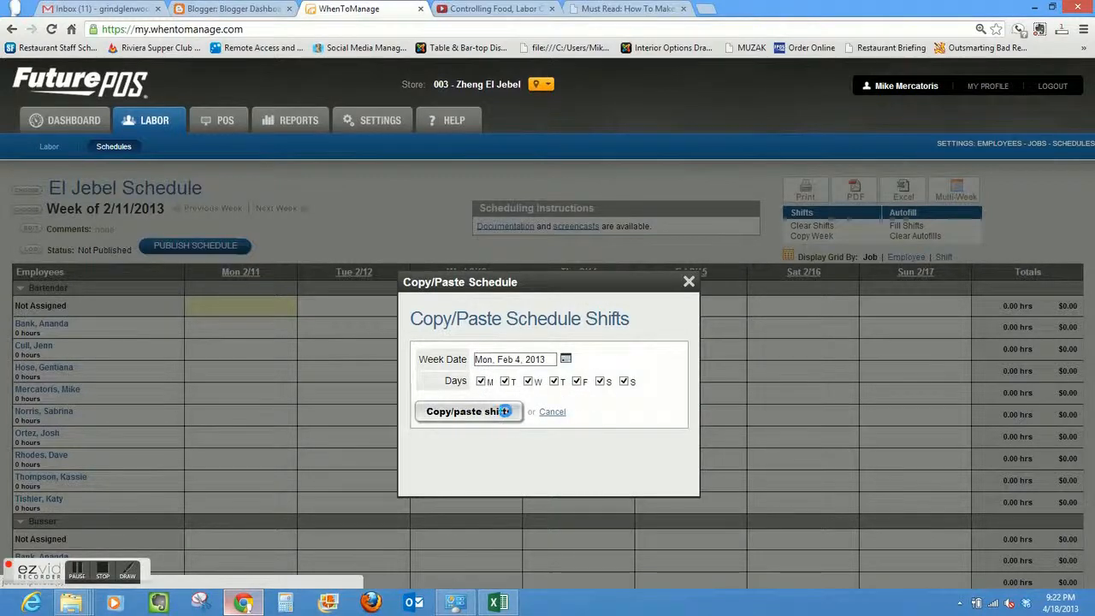
click(550, 358)
click(550, 356)
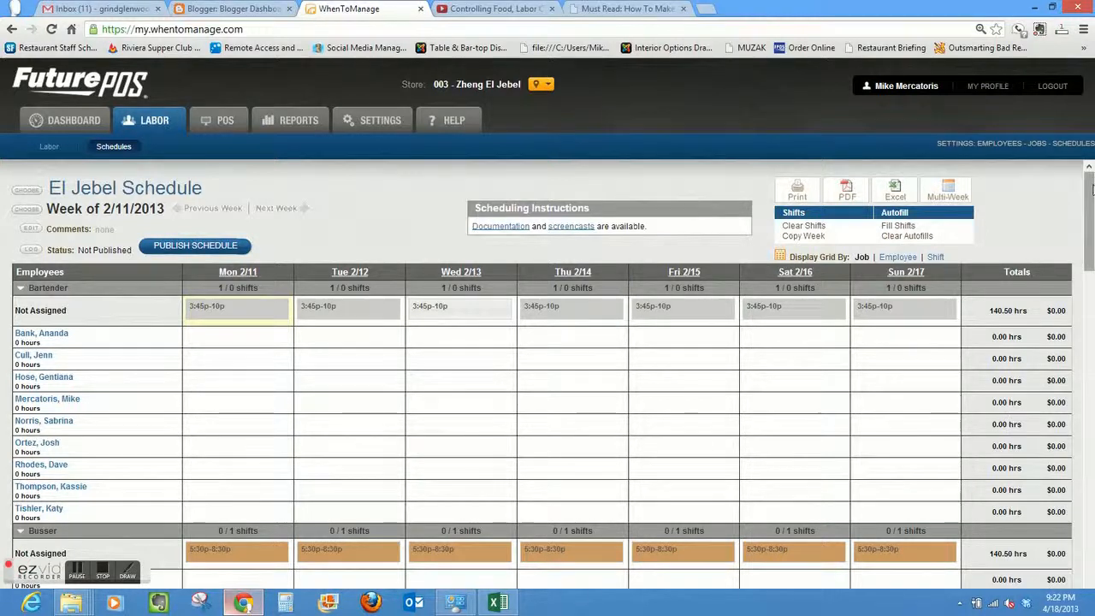
Step: Assign the 3:45p-10p bartender shifts of Monday, Tuesday and Wednesday to the first, second and fourth listed bartenders respectively
drag(1089, 190, 1091, 203)
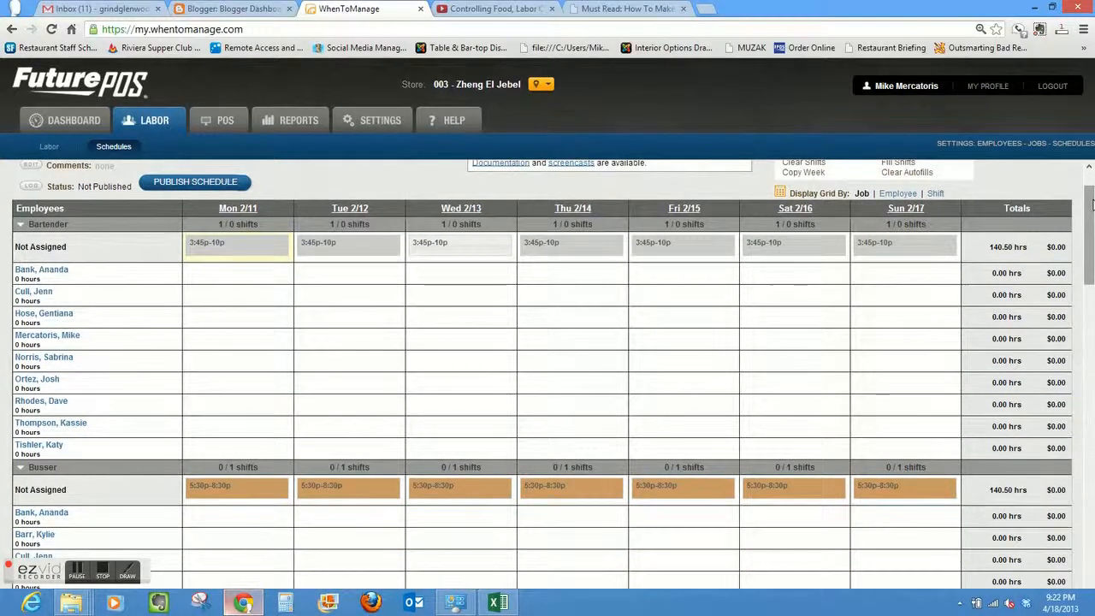
mouse_move(231, 243)
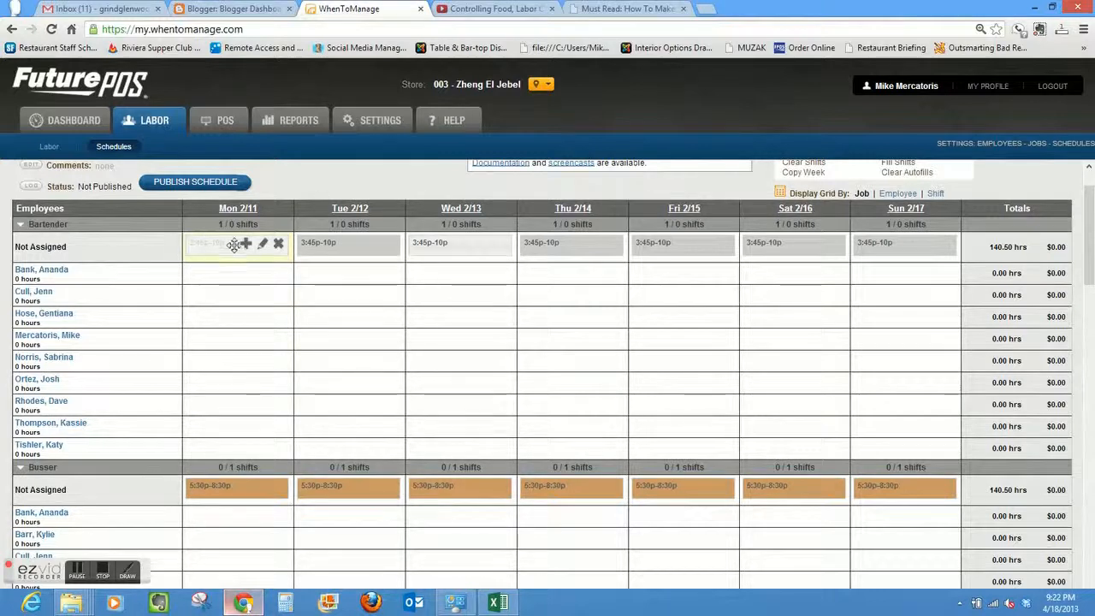
drag(231, 243, 230, 274)
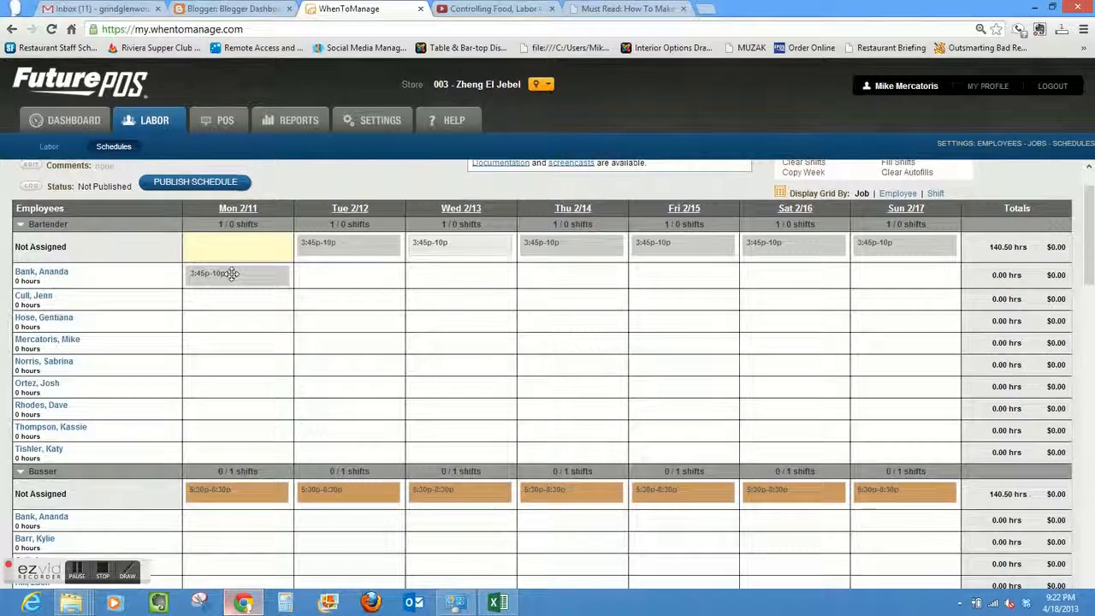
mouse_move(360, 245)
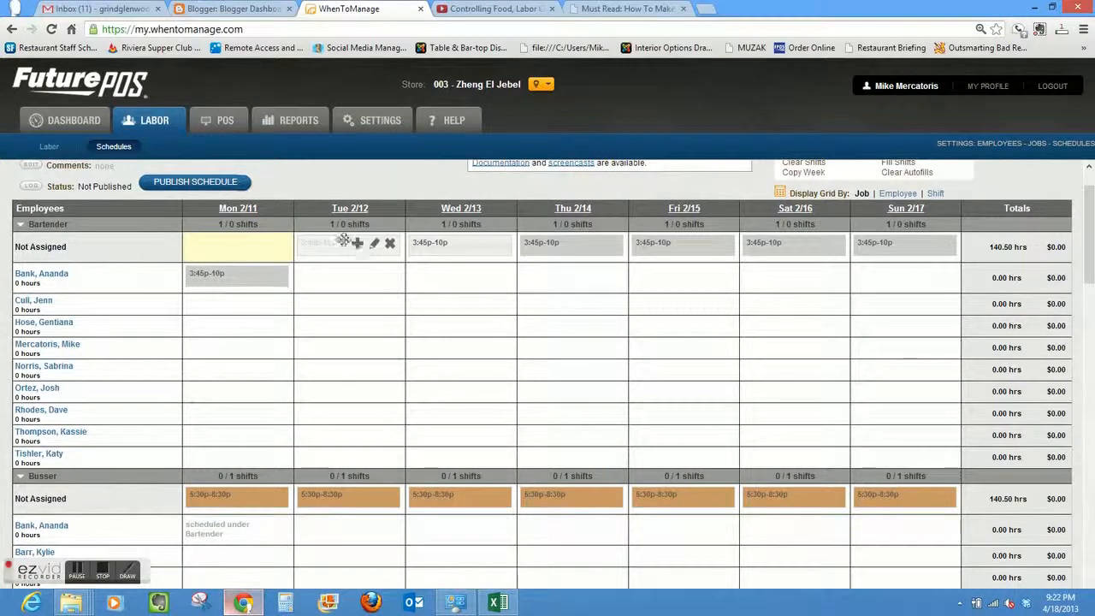
drag(341, 244, 343, 307)
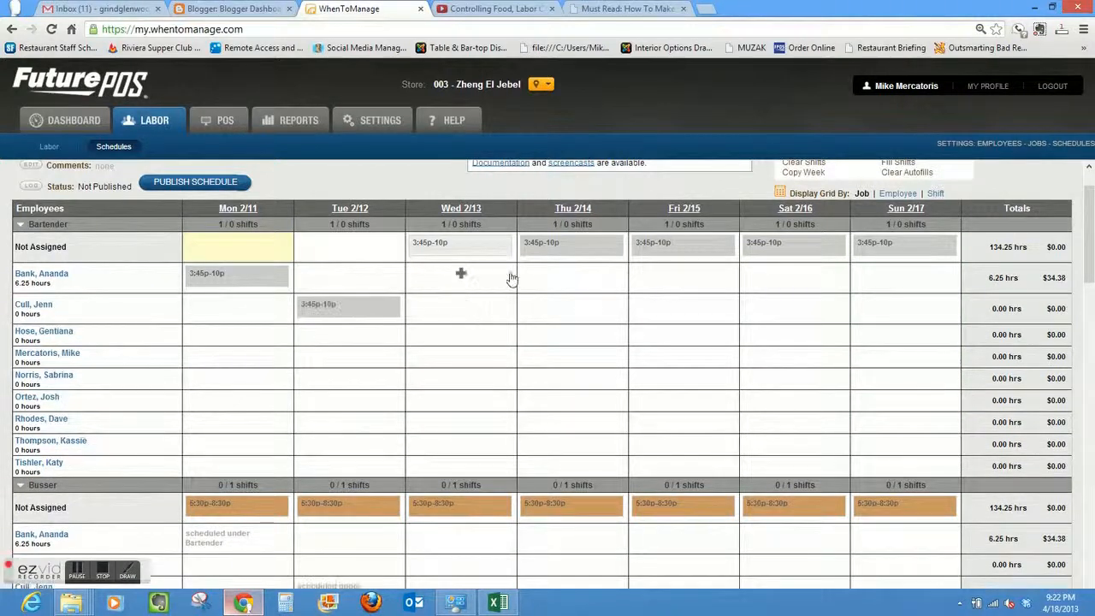
mouse_move(457, 242)
drag(456, 243, 458, 361)
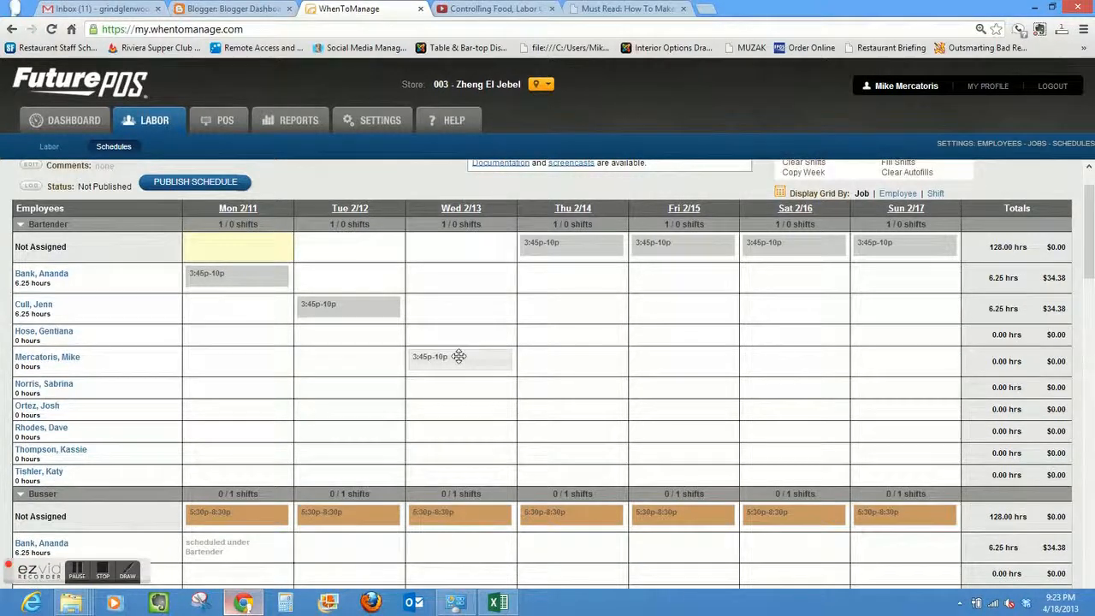
Step: Edit the unassigned Thursday 2/14 bartender shift, set its employee to the seventh listed bartender, and save it
mouse_move(599, 246)
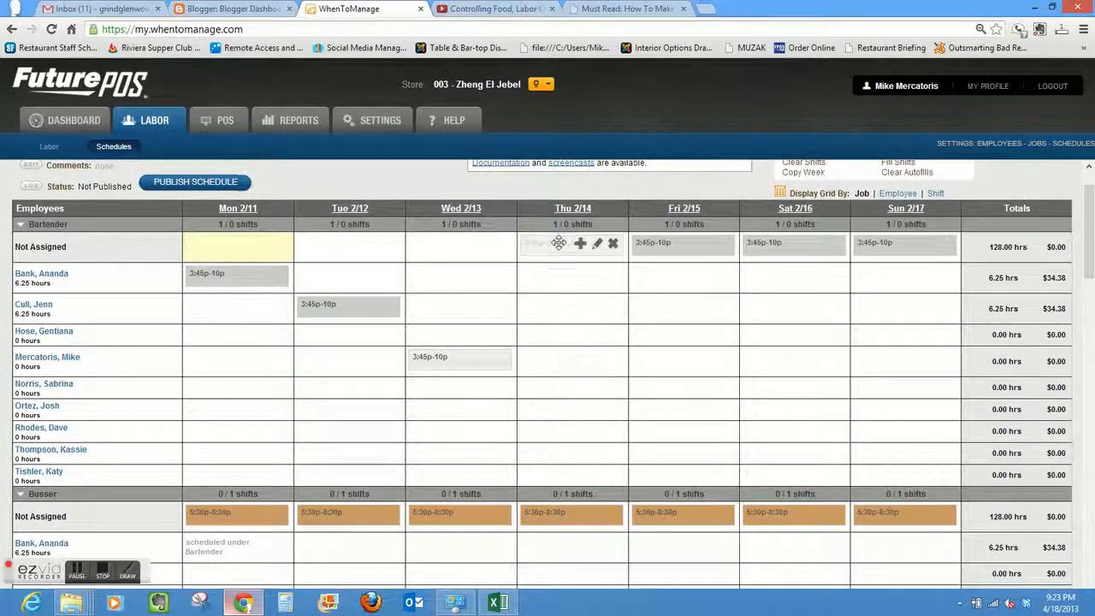
click(599, 246)
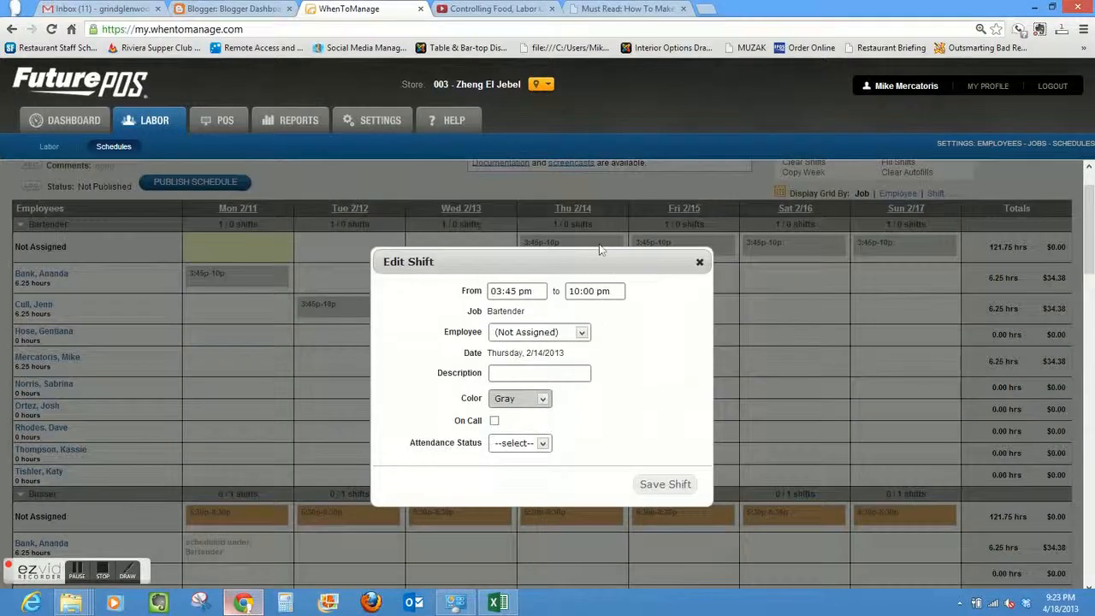
click(583, 336)
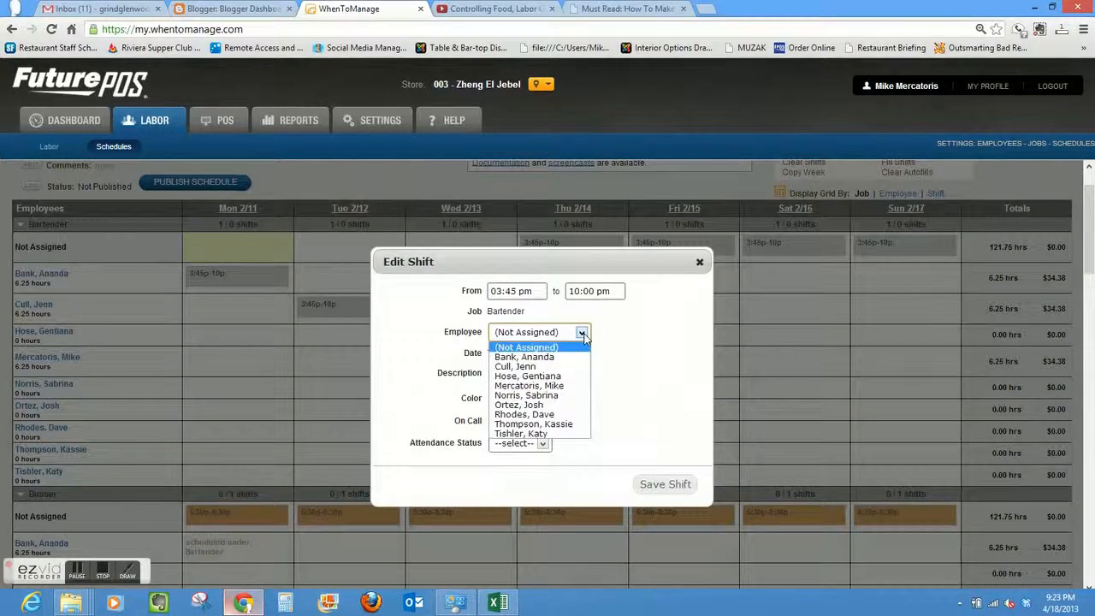
click(540, 415)
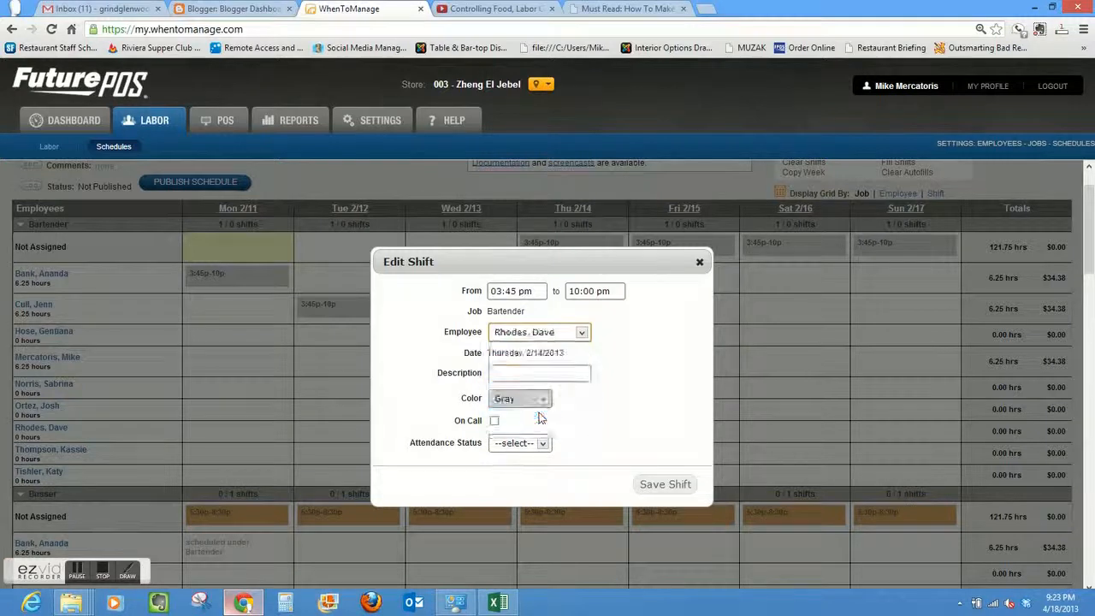
click(673, 486)
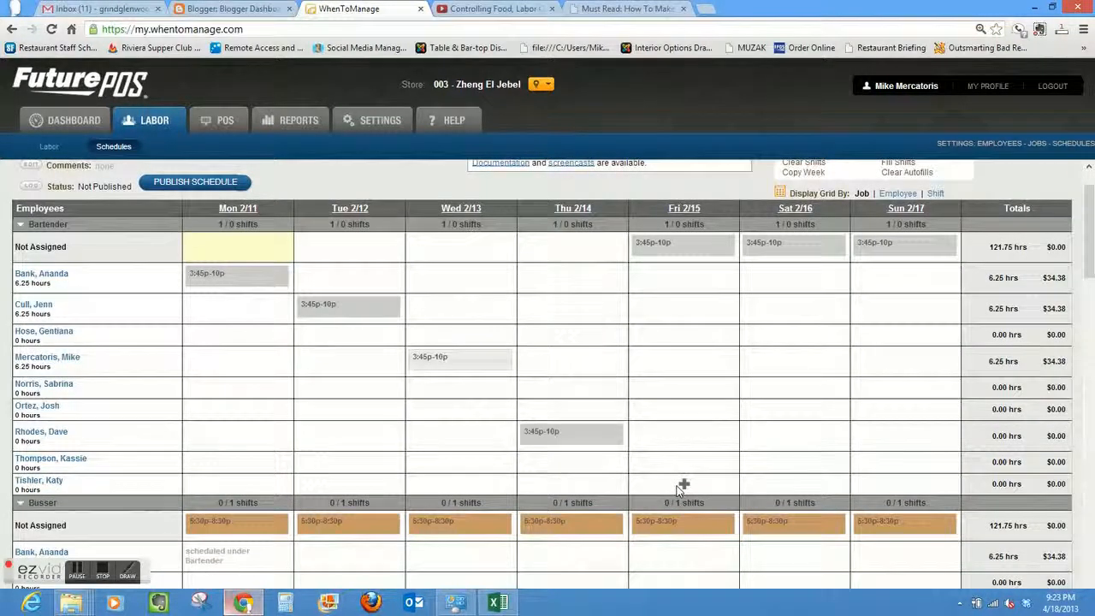
mouse_move(589, 425)
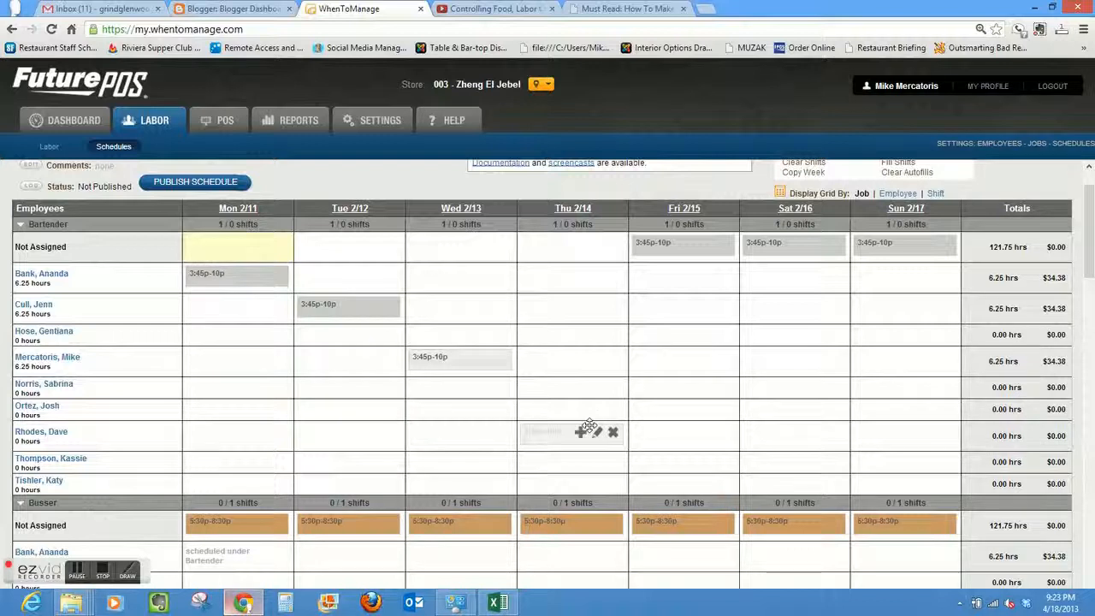
Step: Assign the Friday and Saturday bartender shifts to Tuesday's bartender and the Sunday shift to Thursday's bartender
mouse_move(692, 245)
drag(691, 245, 676, 311)
drag(791, 248, 796, 313)
mouse_move(900, 244)
drag(901, 245, 903, 426)
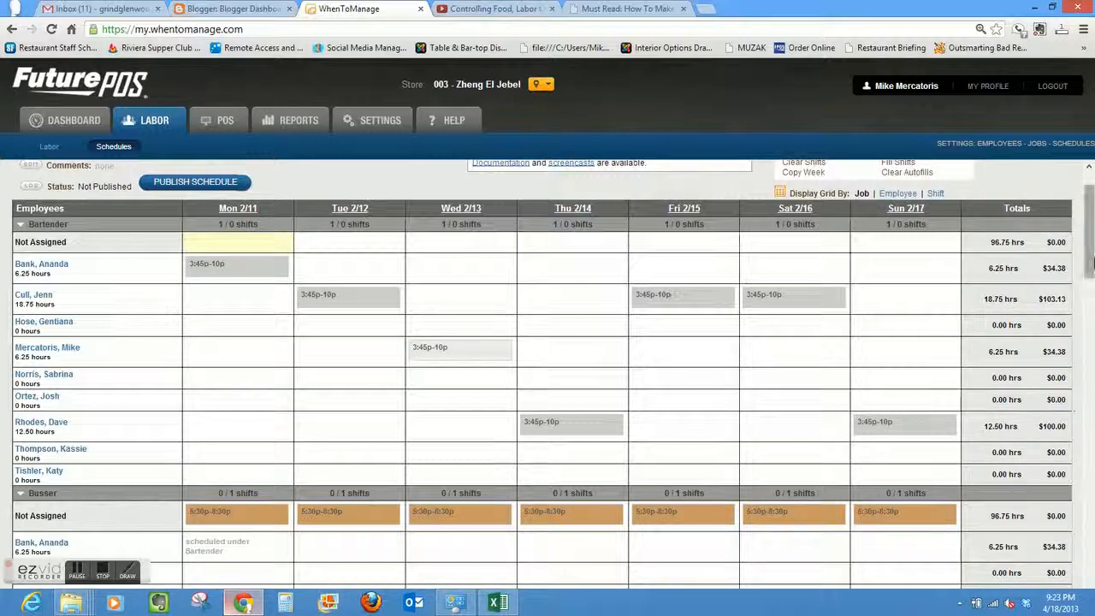
Step: Try to assign Monday's 5:30p-8:30p busser shift to the employee already scheduled as Monday's bartender
drag(1091, 263, 1092, 310)
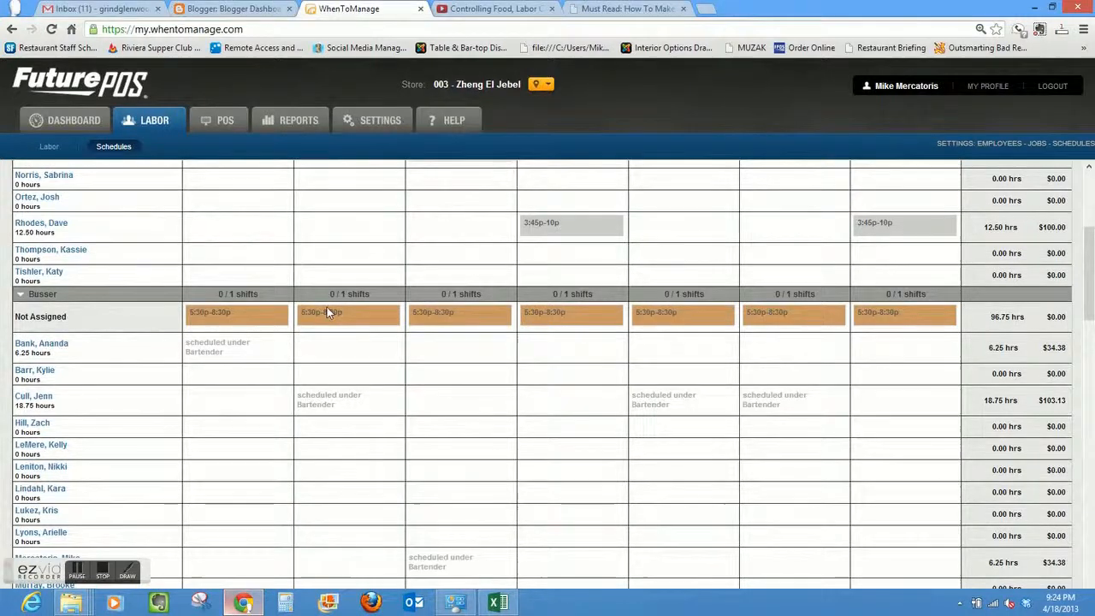
mouse_move(241, 310)
drag(241, 310, 225, 365)
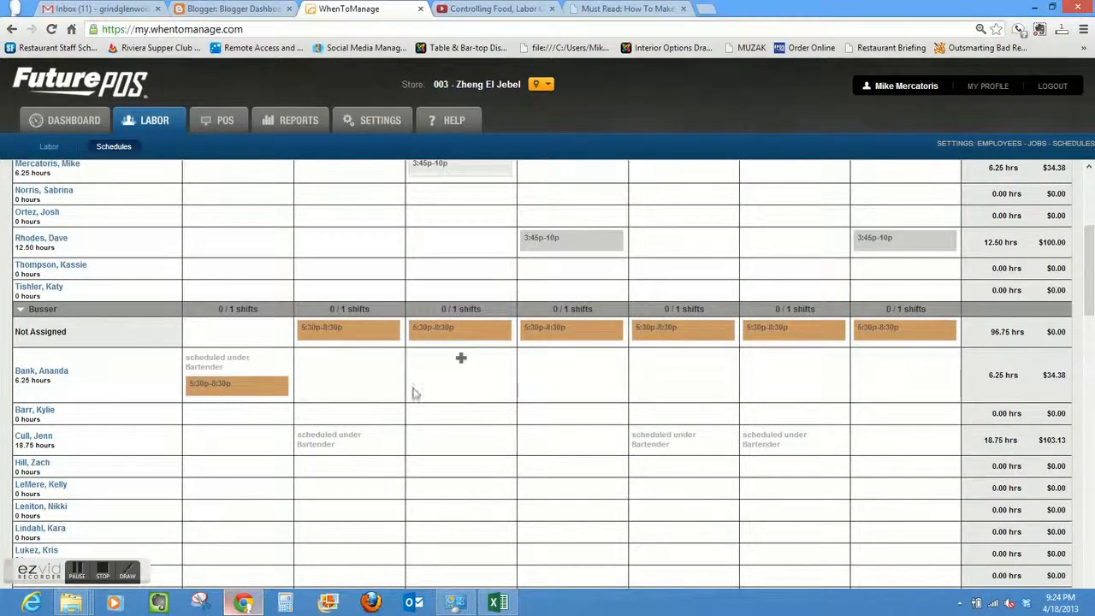
click(358, 416)
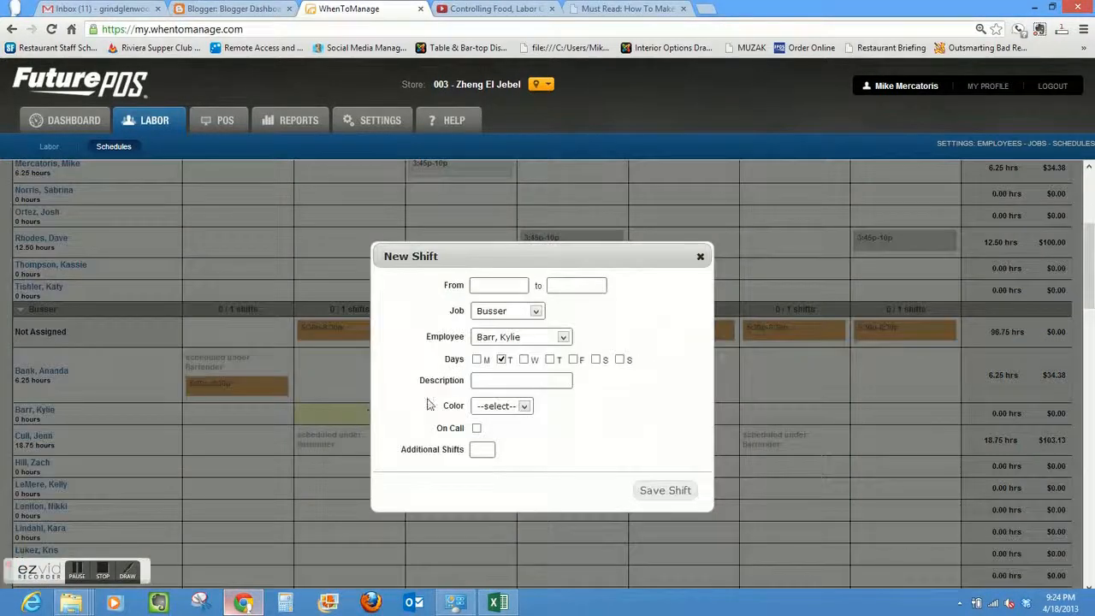
click(700, 257)
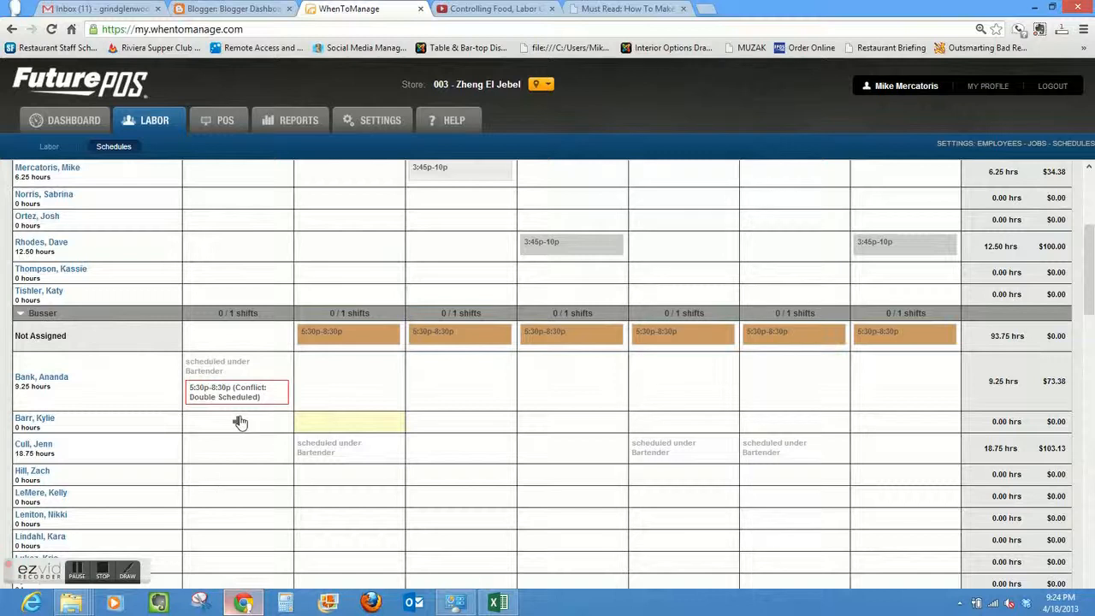
Step: Replace the double-scheduled Monday busser shift by deleting it and creating an unassigned Monday busser shift from 05:30 pm to 08:30 pm
click(279, 390)
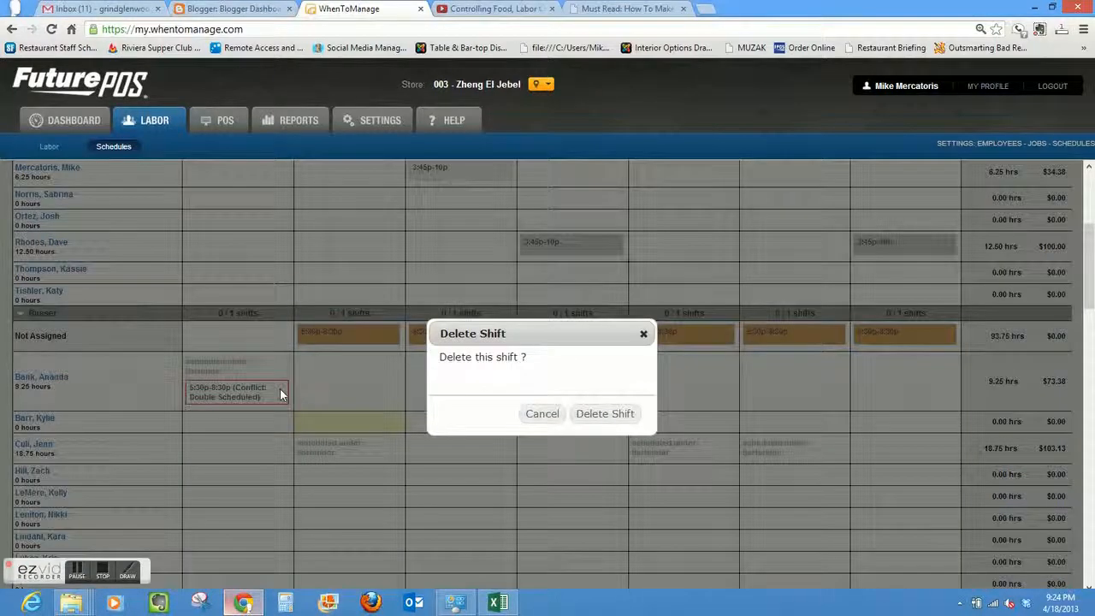
click(619, 414)
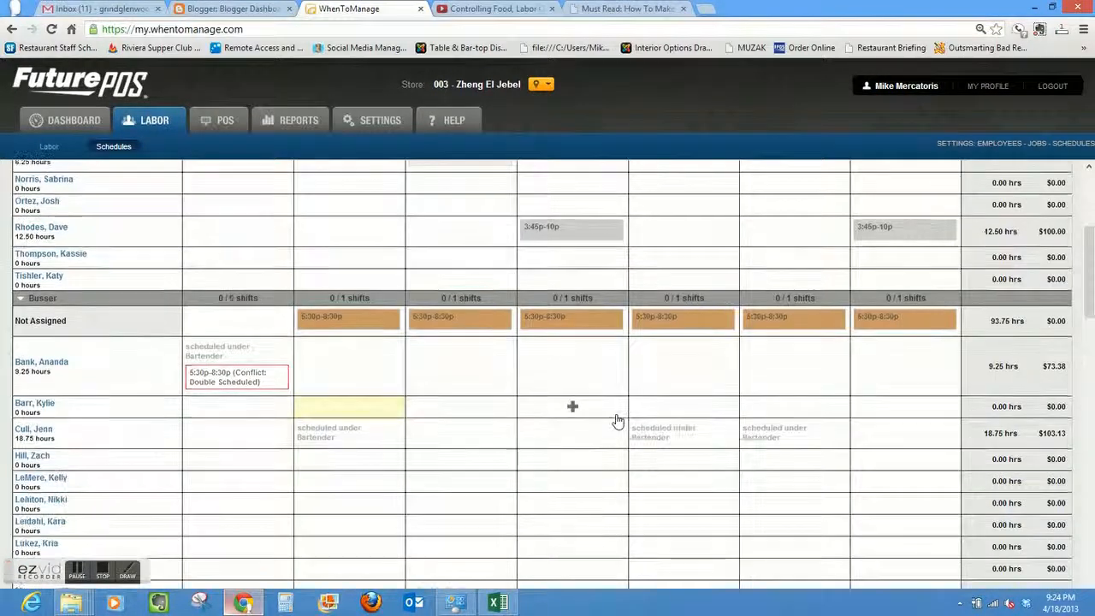
click(238, 319)
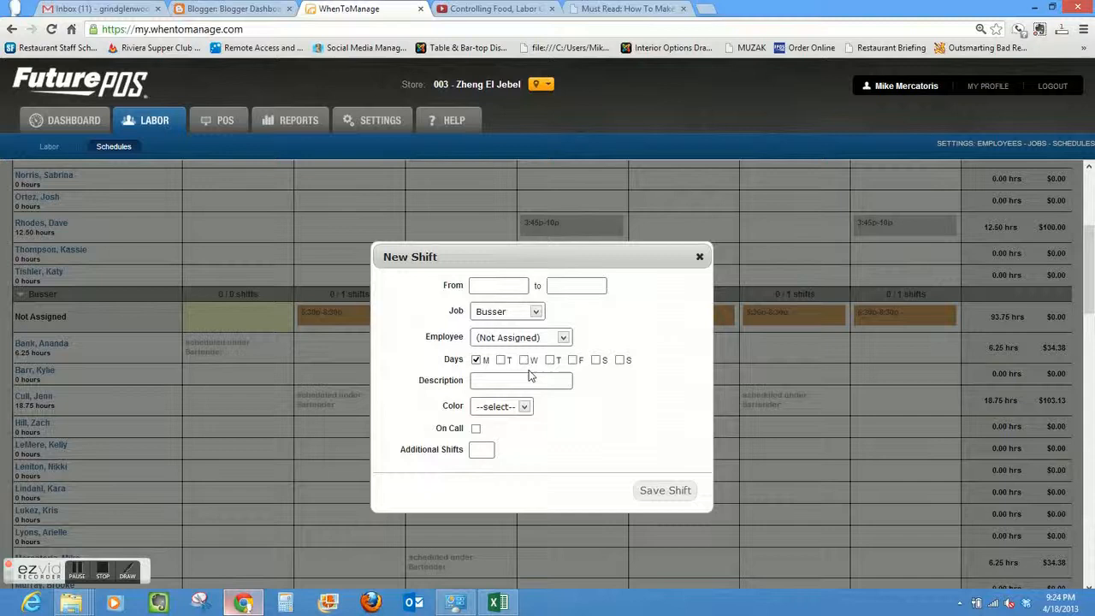
click(513, 285)
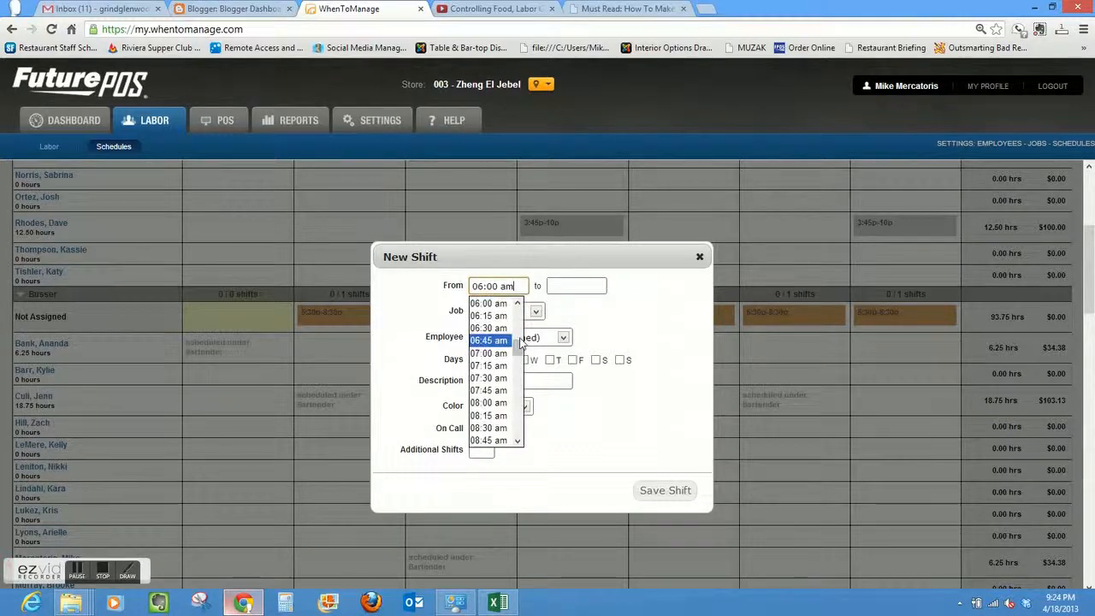
drag(518, 346, 518, 400)
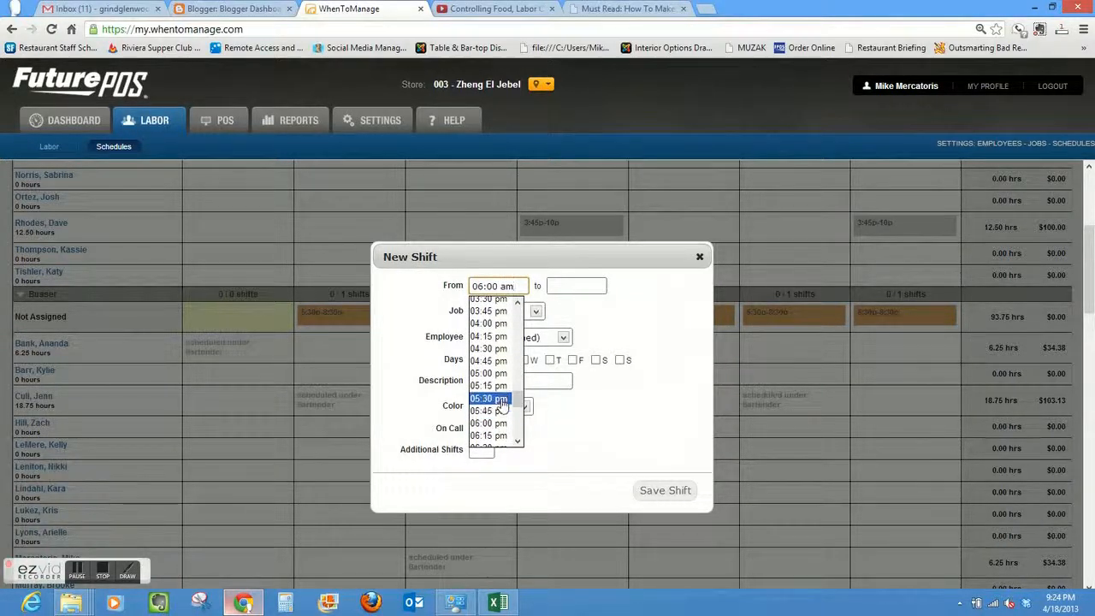
click(498, 399)
click(584, 287)
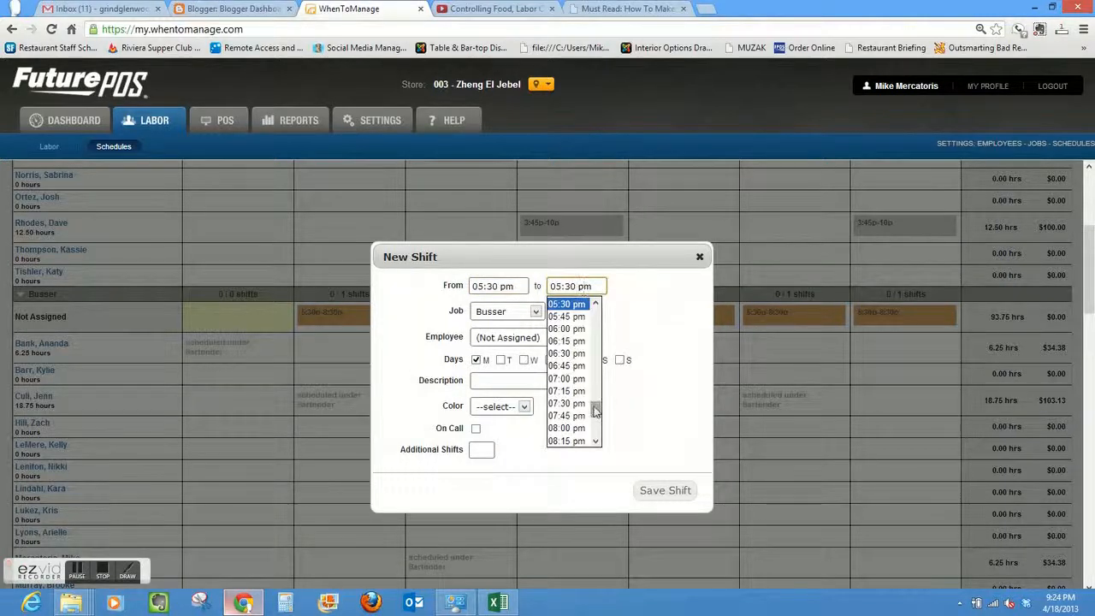
drag(595, 407, 596, 423)
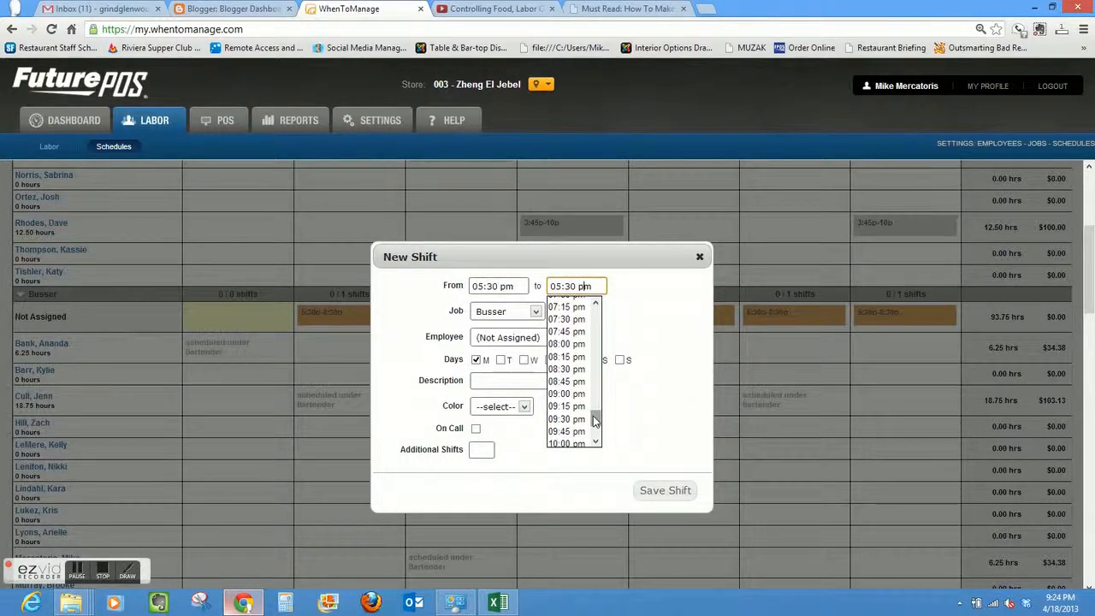
click(575, 374)
click(684, 496)
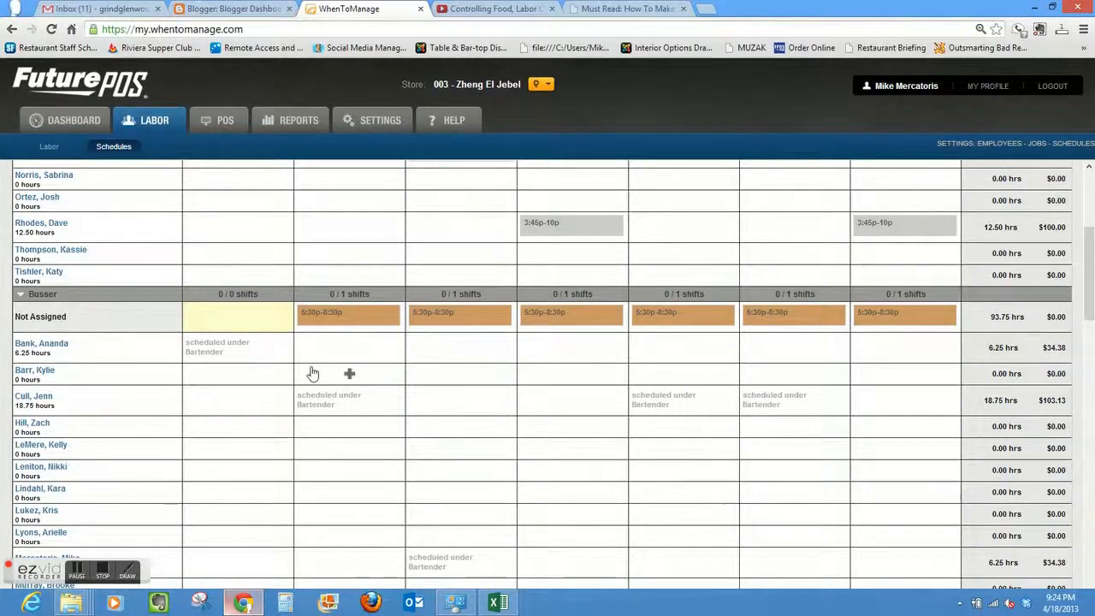
Step: Set the color of the unassigned Monday 2/11 busser shift to Brown and save it
mouse_move(245, 311)
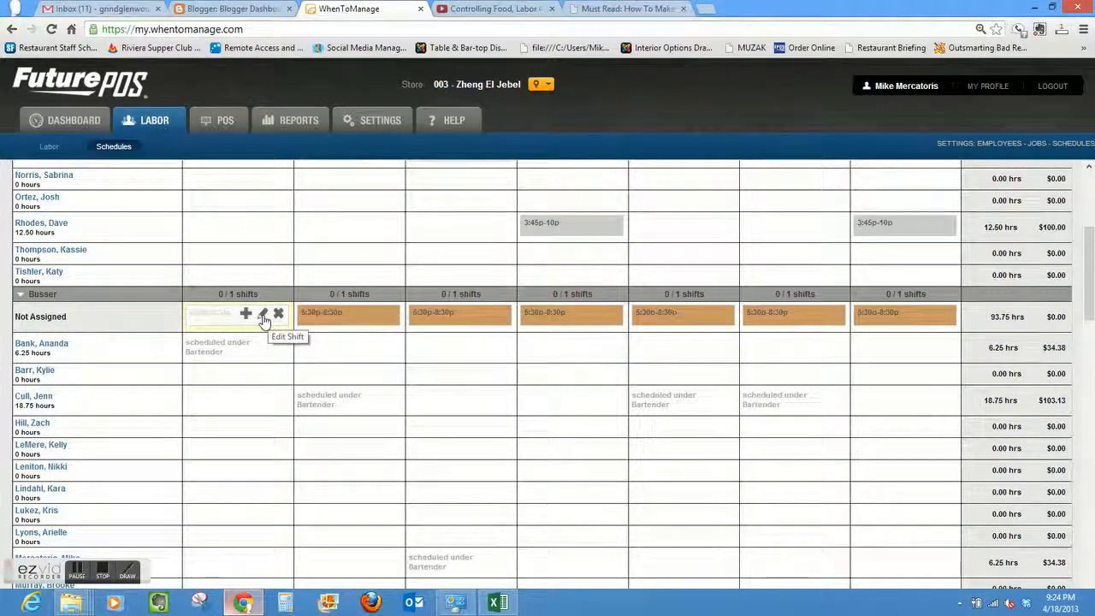
click(265, 315)
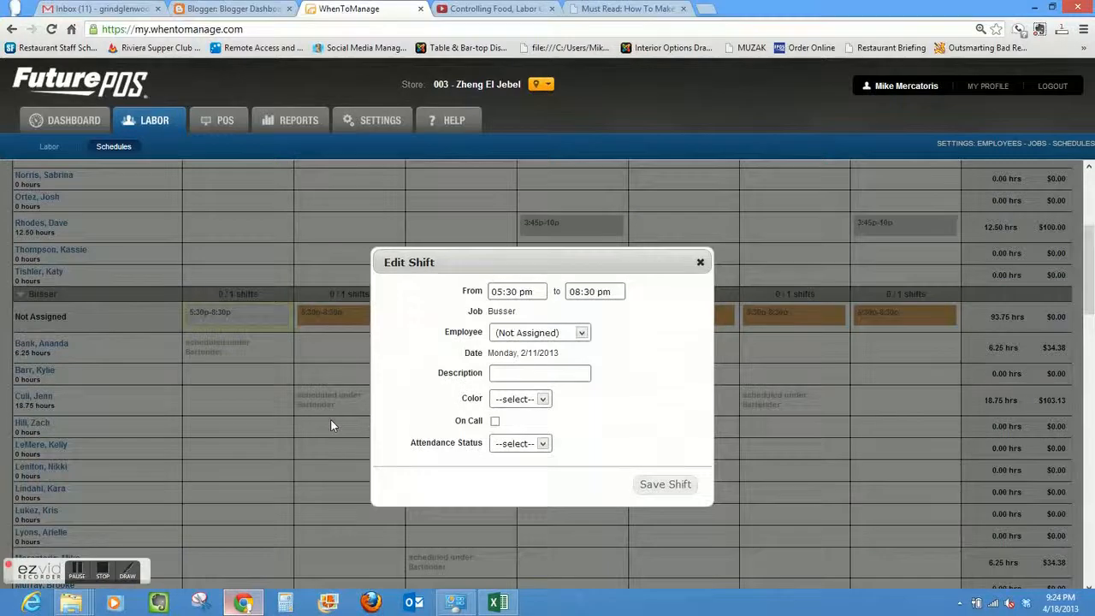
click(543, 400)
click(524, 433)
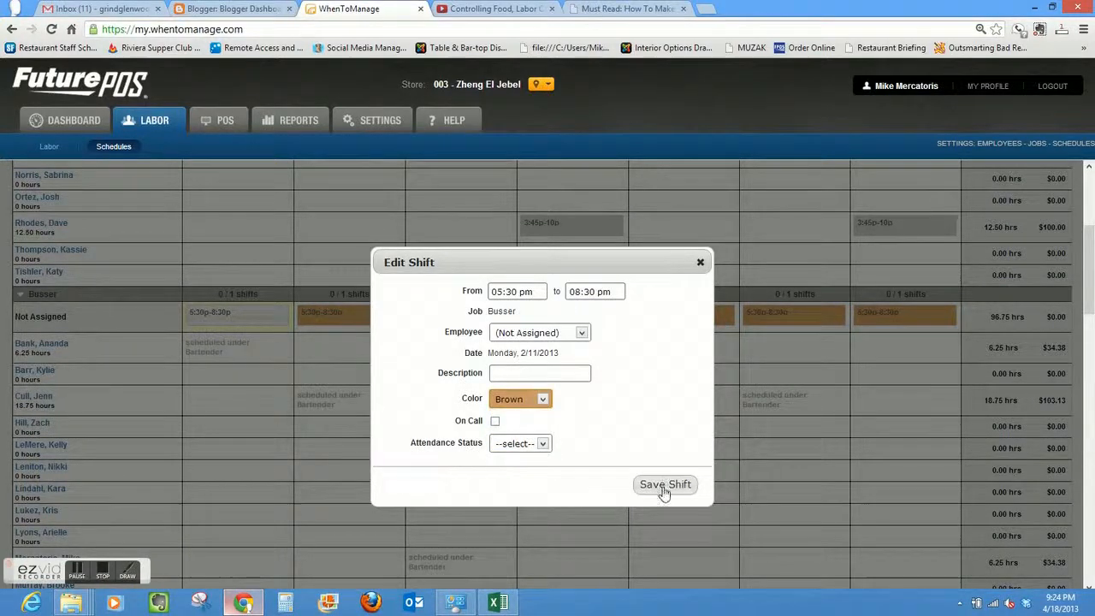
click(662, 484)
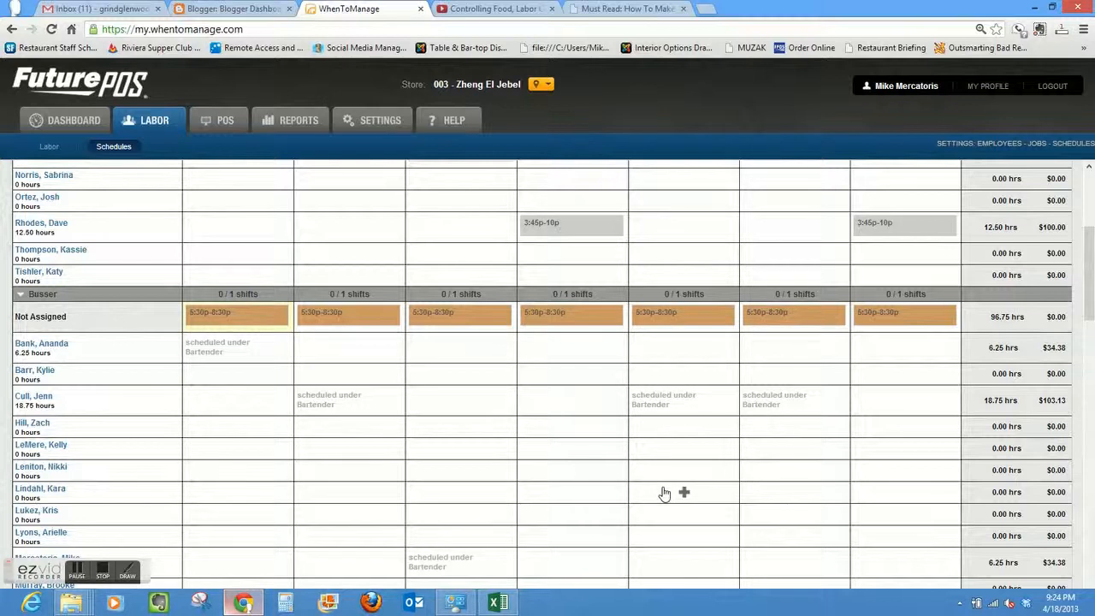
Step: Assign all seven unassigned 5:30p-8:30p busser shifts, Monday through Sunday, to the fourth employee in the busser list
mouse_move(220, 306)
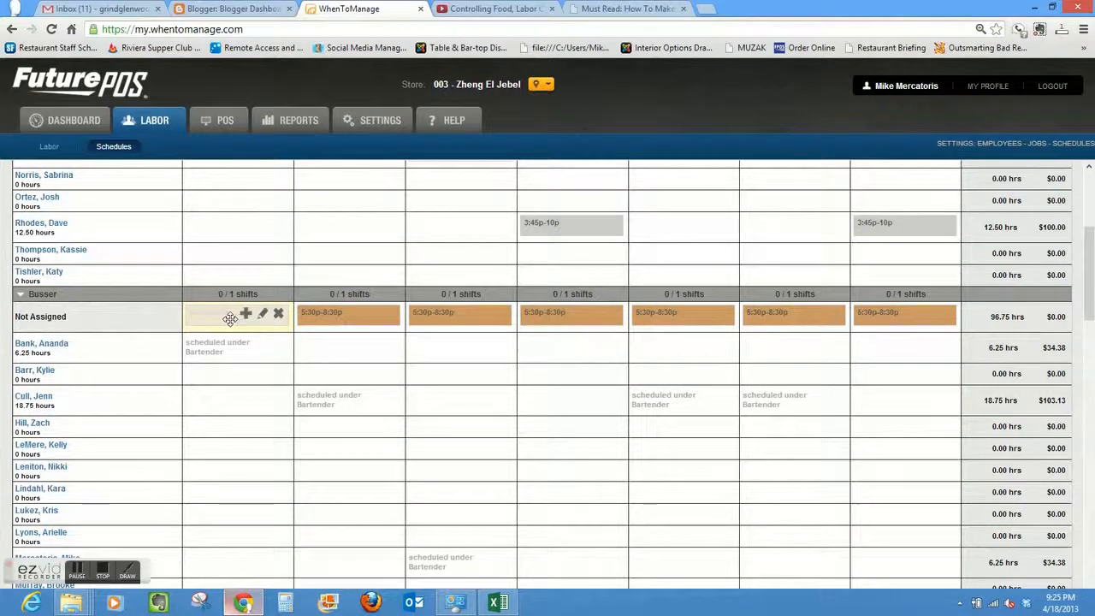
drag(230, 318, 229, 426)
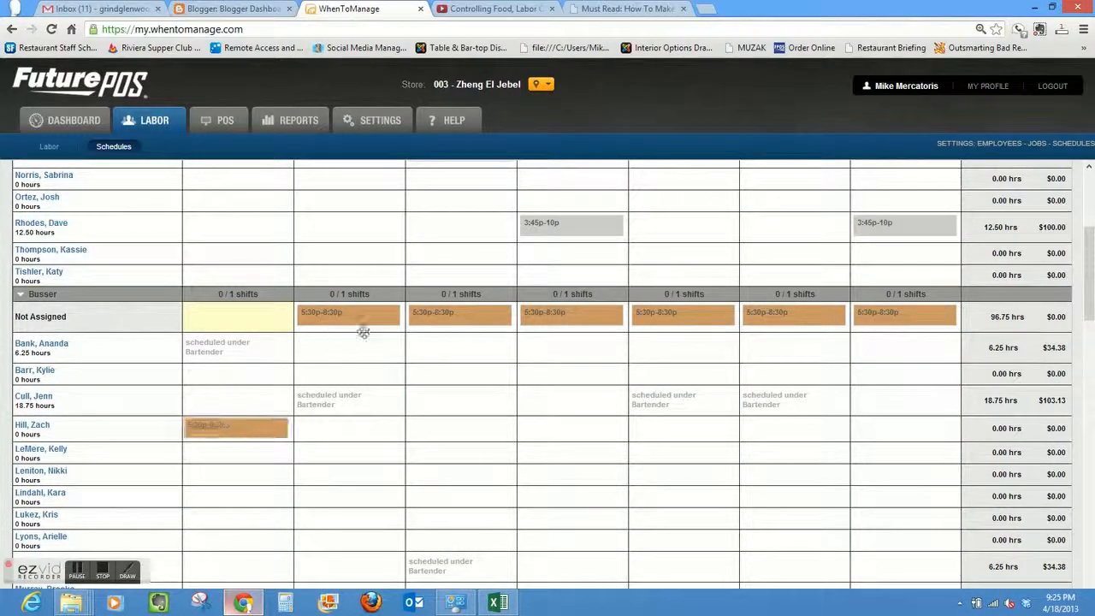
drag(352, 317, 350, 423)
drag(480, 311, 473, 428)
drag(581, 315, 575, 423)
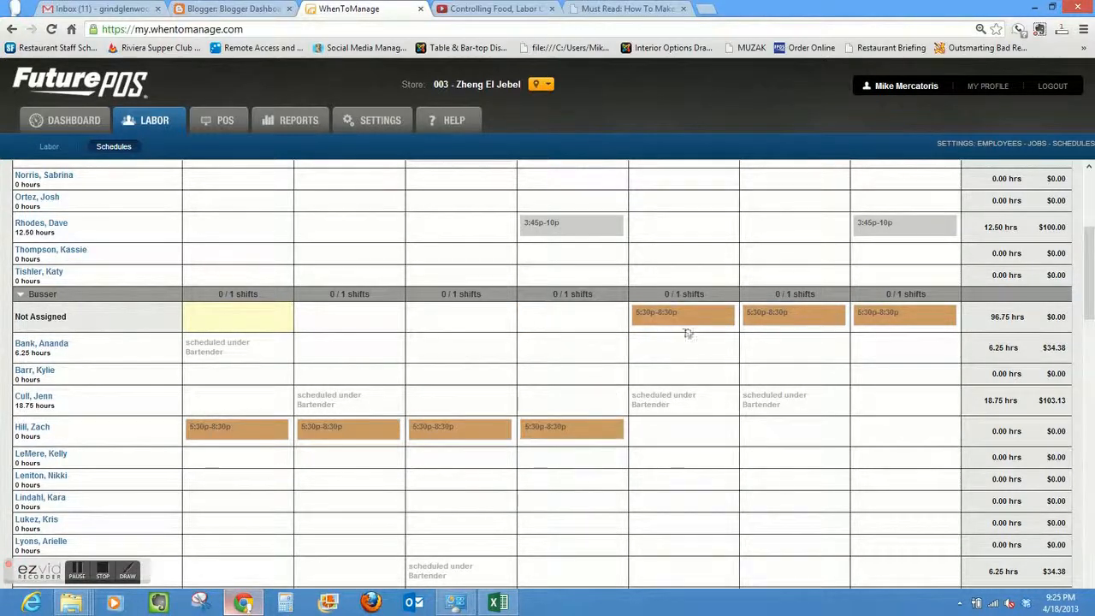
drag(685, 319, 680, 430)
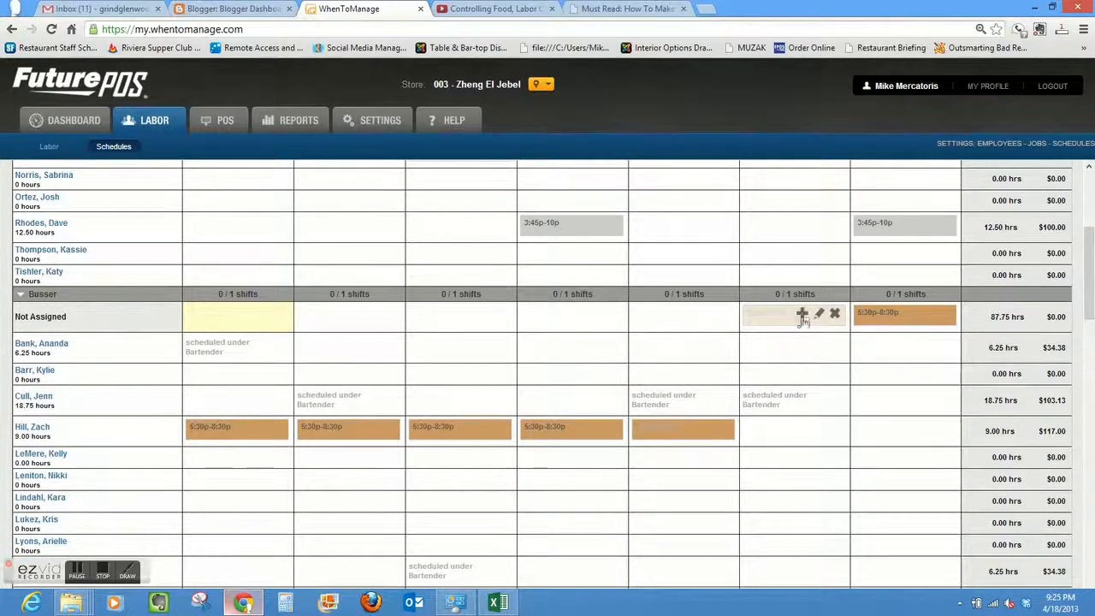
drag(787, 314, 777, 430)
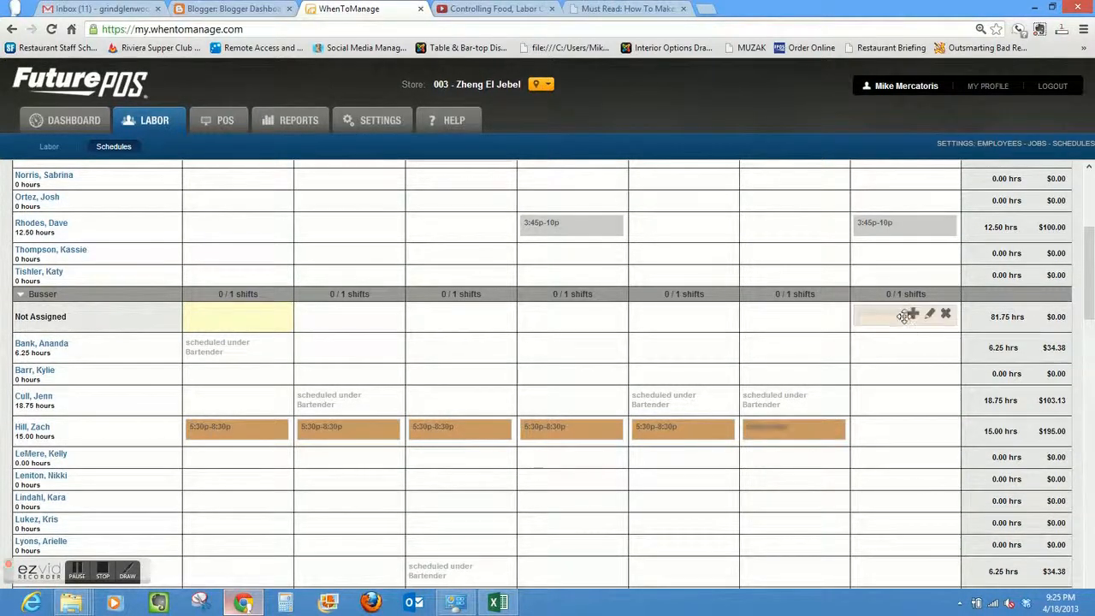
drag(905, 317, 899, 419)
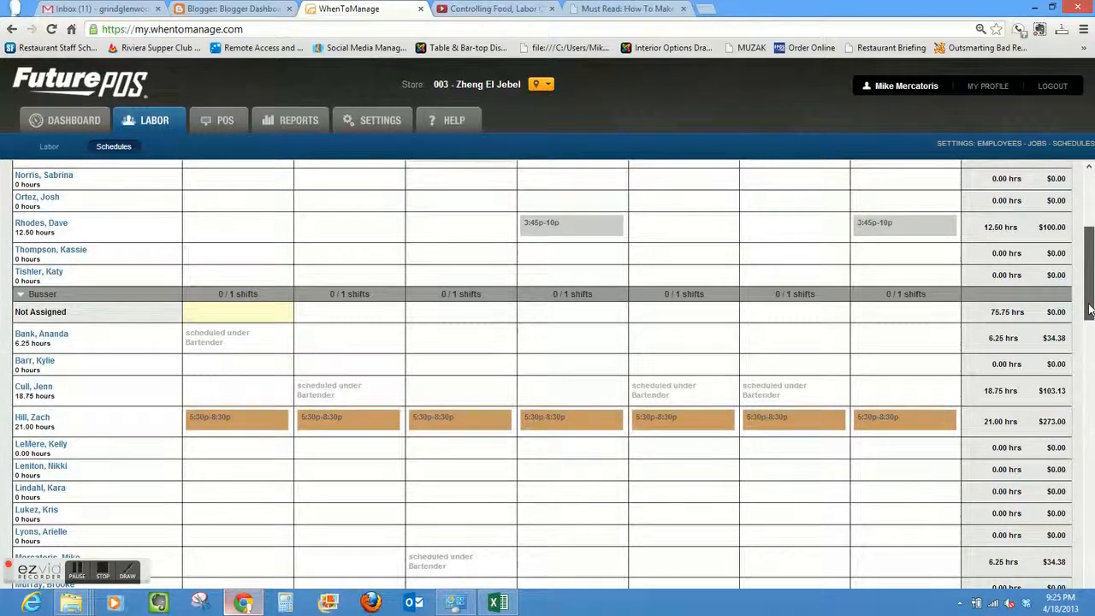
Step: Assign Friday's unassigned 5p-9p host shift to the seventh employee in the host list
drag(1090, 310, 1090, 323)
scroll(1090, 312, up, 1)
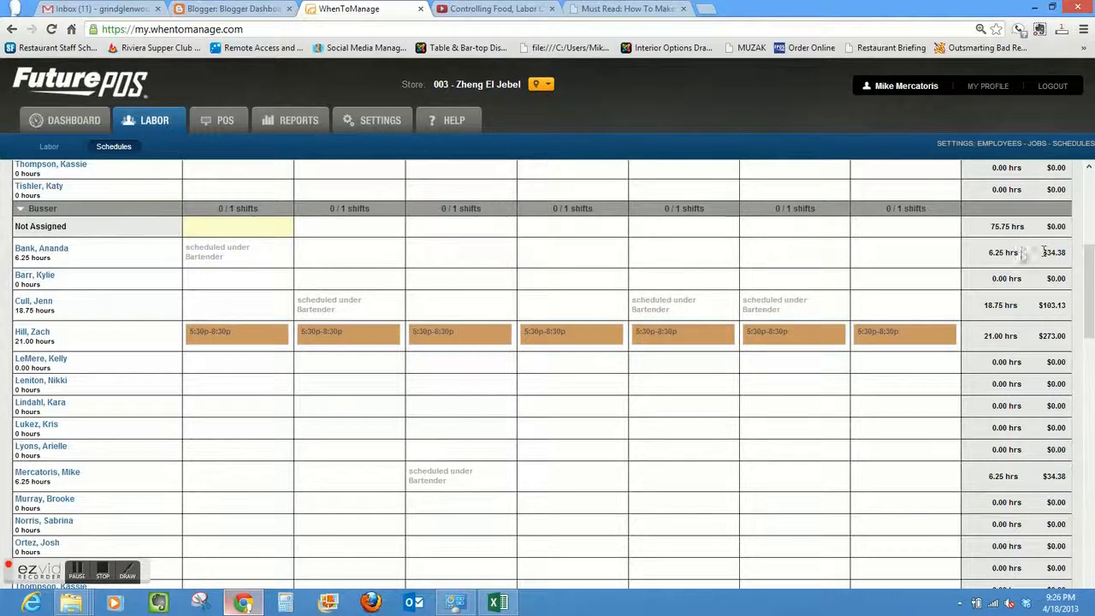
drag(1092, 272, 1092, 363)
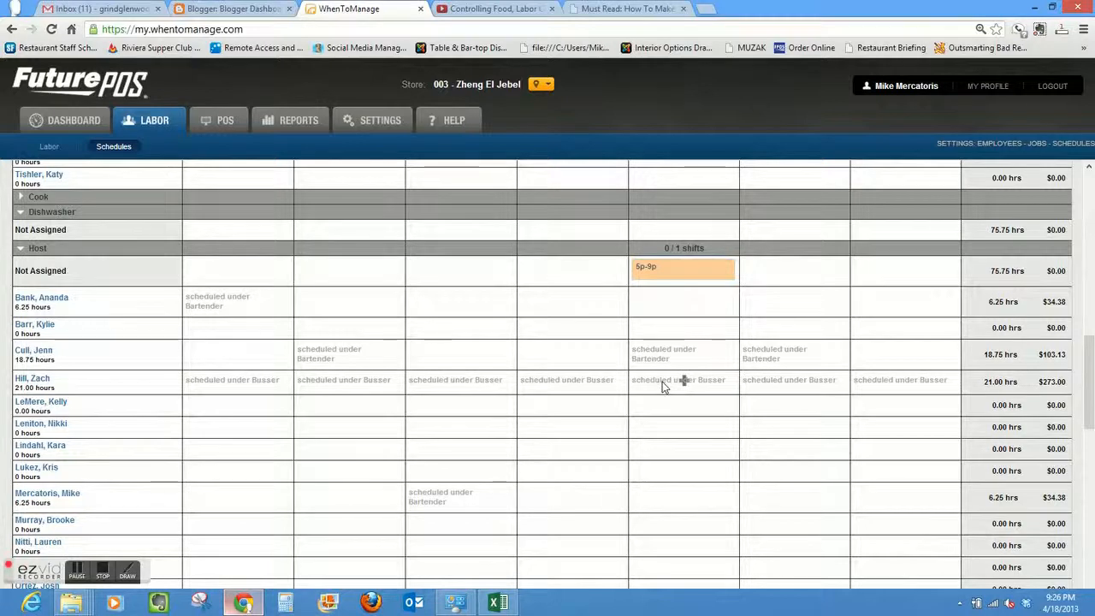
drag(671, 270, 670, 450)
Step: Assign Monday's 3:45p-9p server shift to Tuesday's bartender and the 5p-10p shift to the seventh employee in the server list
drag(1090, 340, 1092, 465)
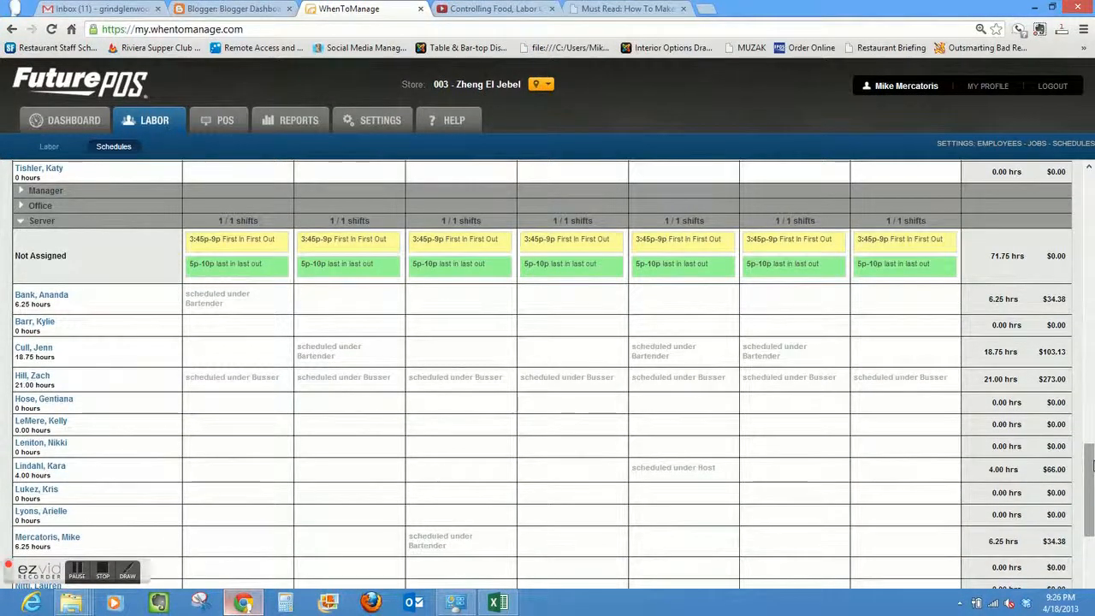
mouse_move(248, 248)
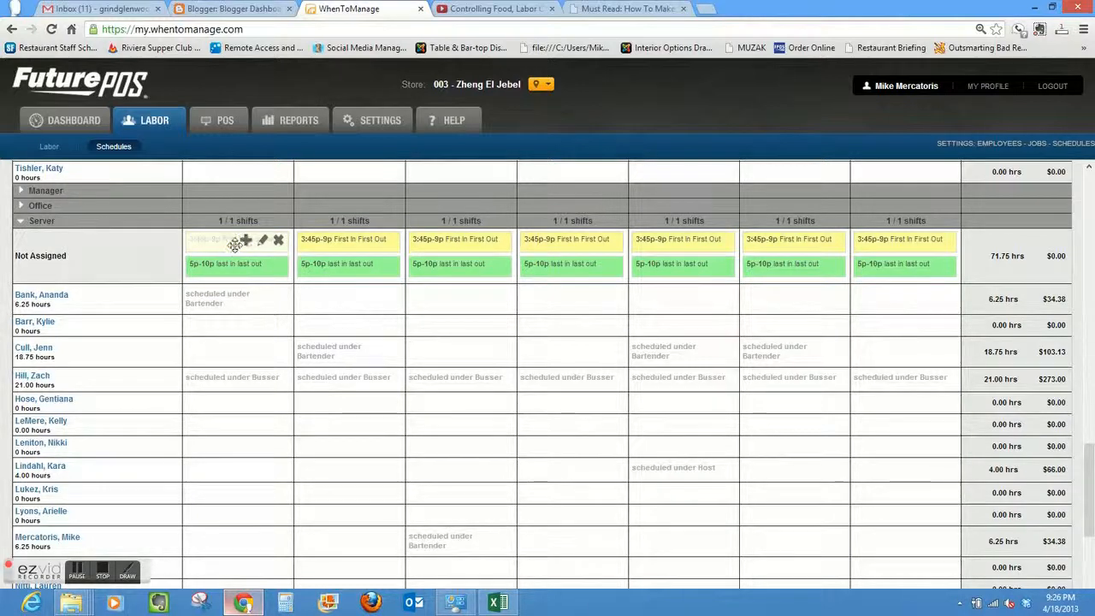
drag(234, 245, 234, 353)
drag(219, 248, 210, 447)
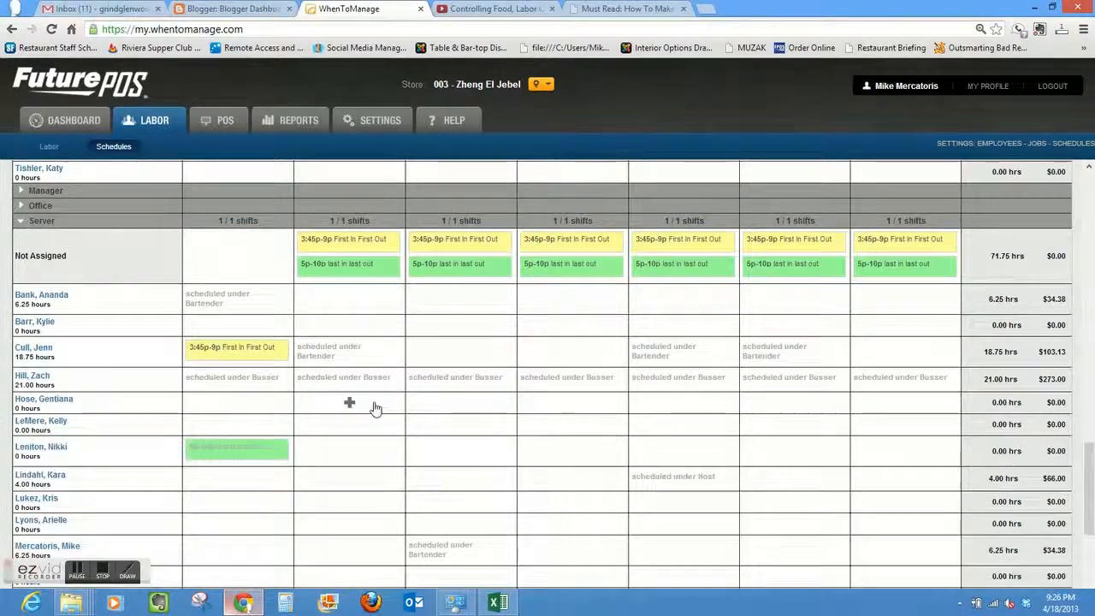
Step: Assign Tuesday's 5p-10p server shift to the sixth employee in the server list and the 3:45p-9p shift to Friday's host
mouse_move(574, 252)
drag(349, 274, 347, 432)
drag(359, 244, 345, 479)
Step: Assign Wednesday's 3:45p-9p server shift to Monday's 5p-10p server and the 5p-10p shift to Monday's 3:45p-9p server
drag(454, 251, 452, 408)
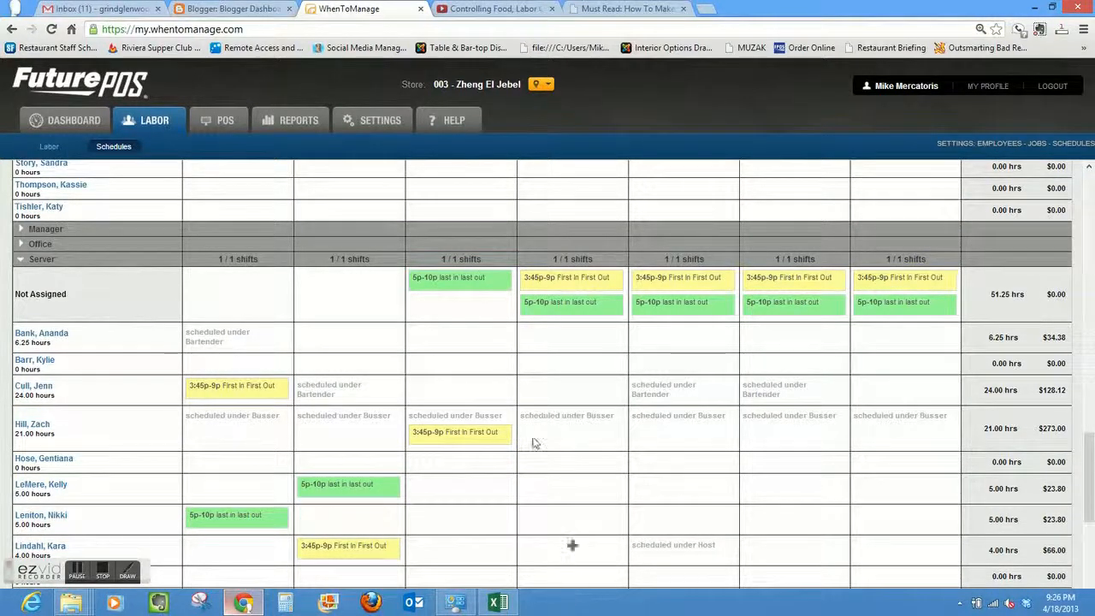
mouse_move(481, 441)
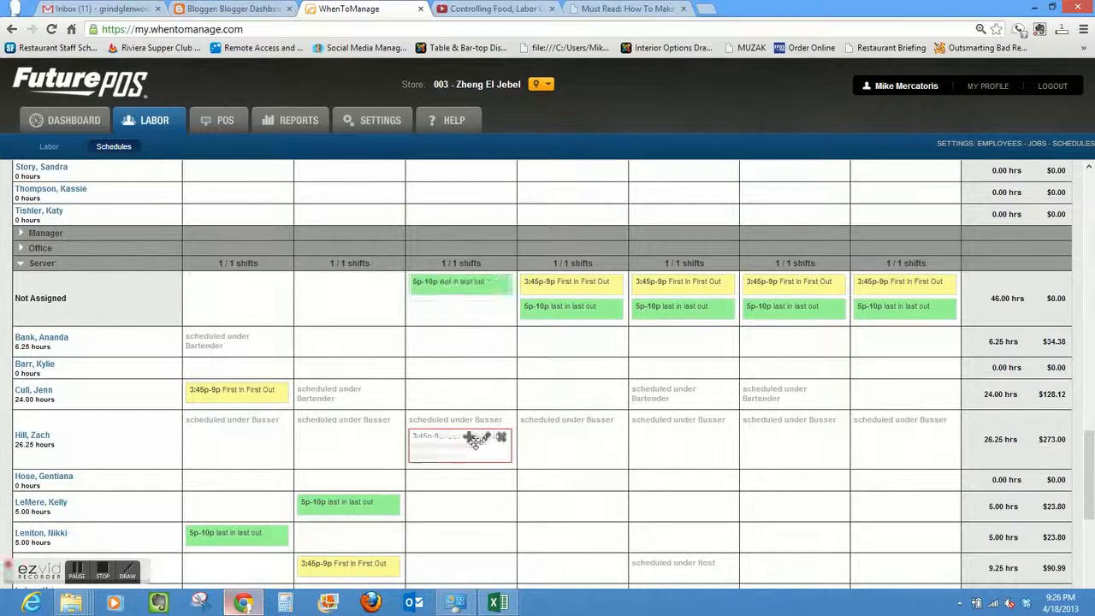
drag(467, 466, 467, 510)
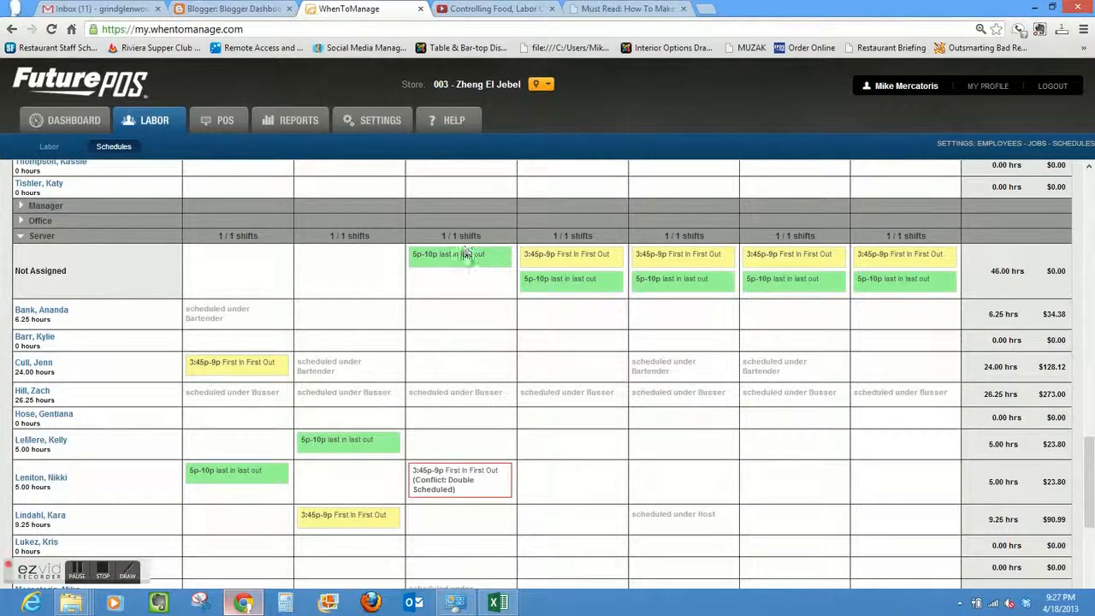
mouse_move(466, 263)
drag(453, 258, 454, 360)
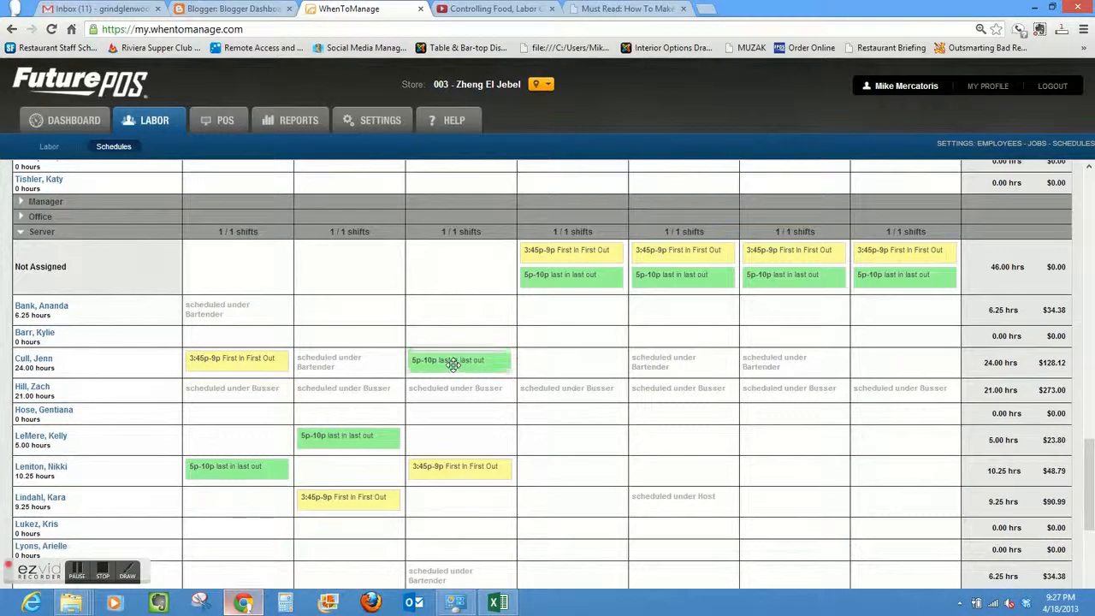
Step: Assign Thursday's 3:45p-9p server shift to Tuesday's 5p-10p server and the 5p-10p shift to the tenth employee in the server list
mouse_move(599, 288)
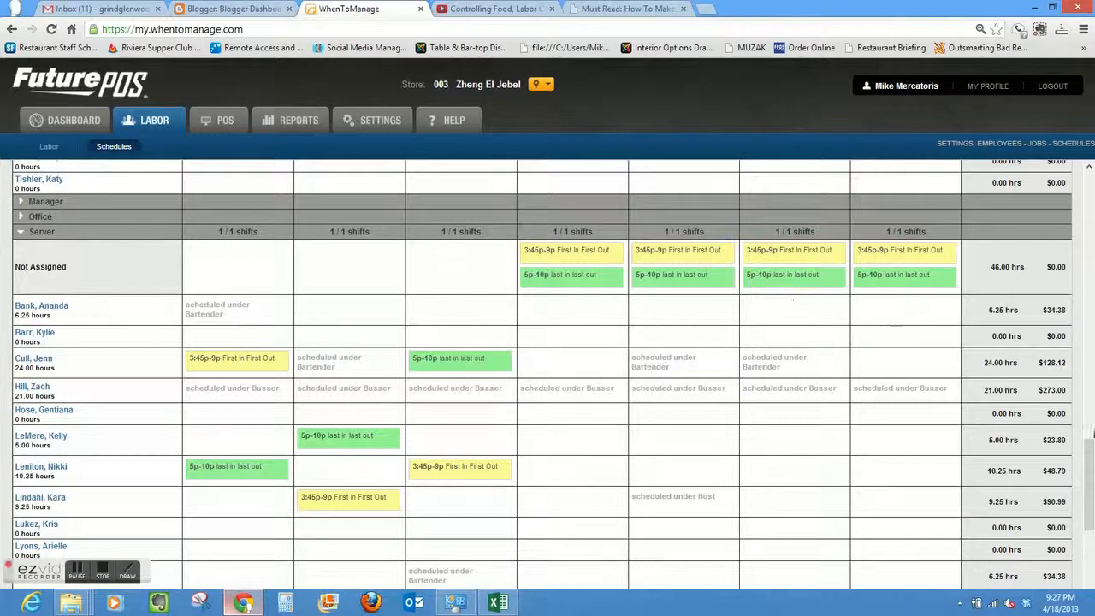
mouse_move(653, 274)
mouse_move(584, 252)
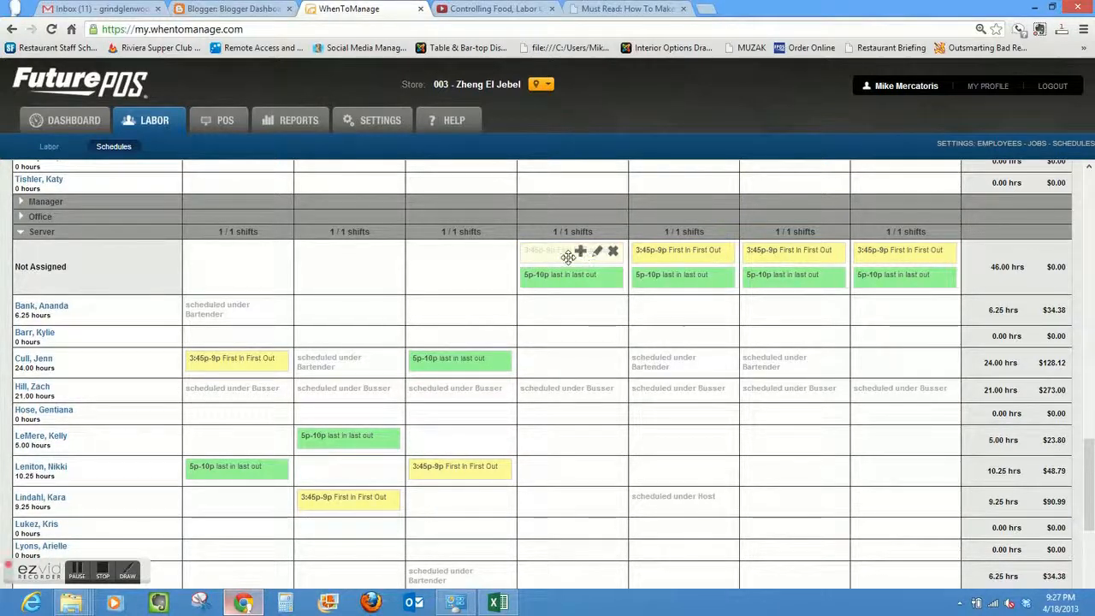
drag(568, 260, 567, 436)
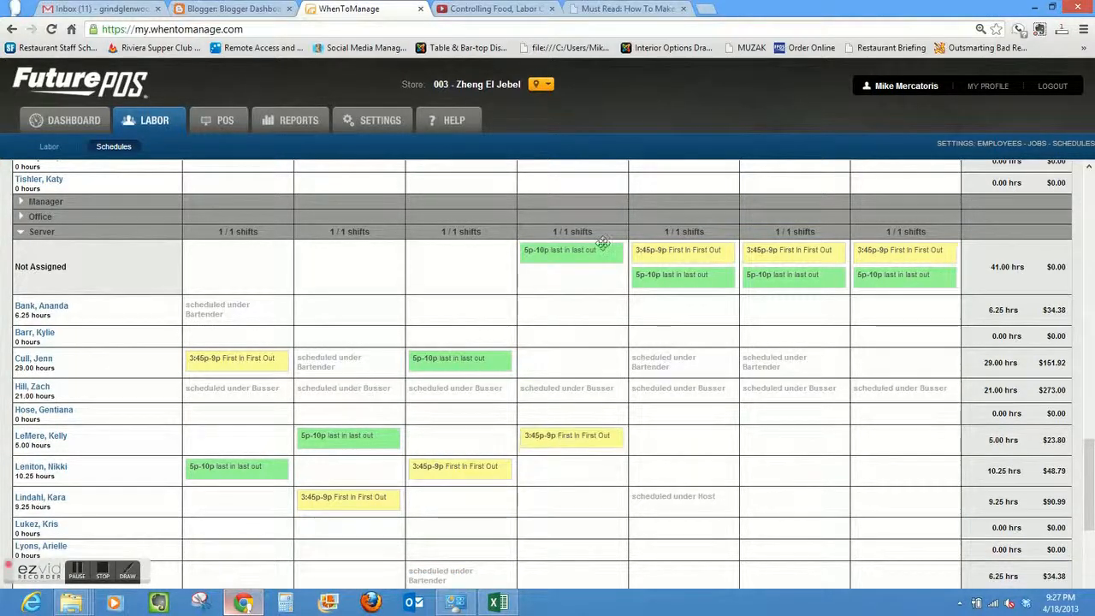
mouse_move(595, 255)
drag(579, 254, 579, 550)
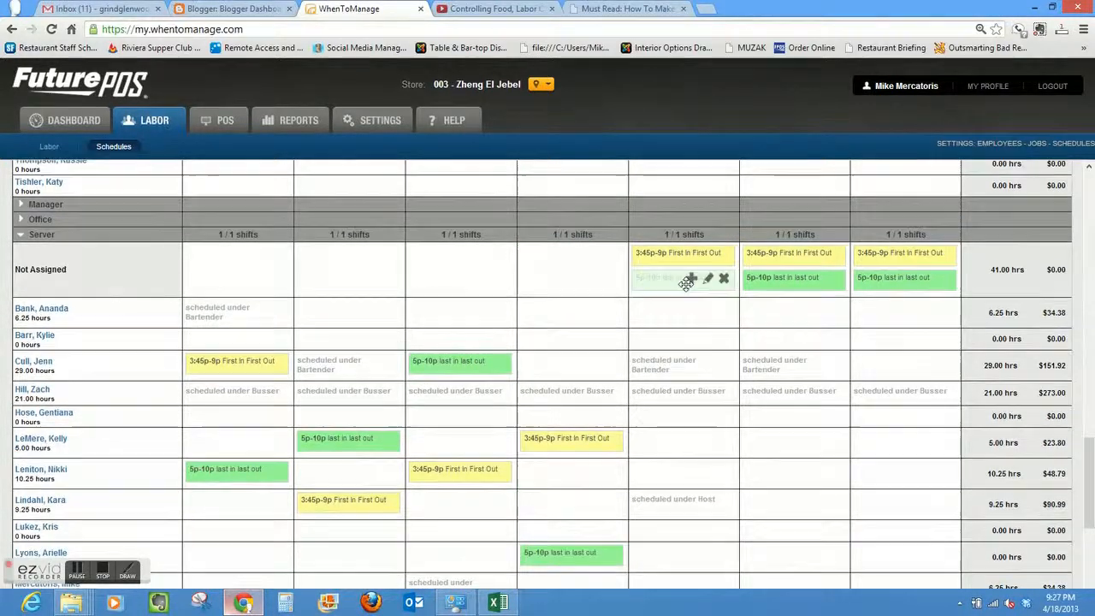
Step: Assign Friday's 5p-10p server shift to Thursday's 3:45p-9p server and the 3:45p-9p shift to Wednesday's 3:45p-9p server
click(690, 281)
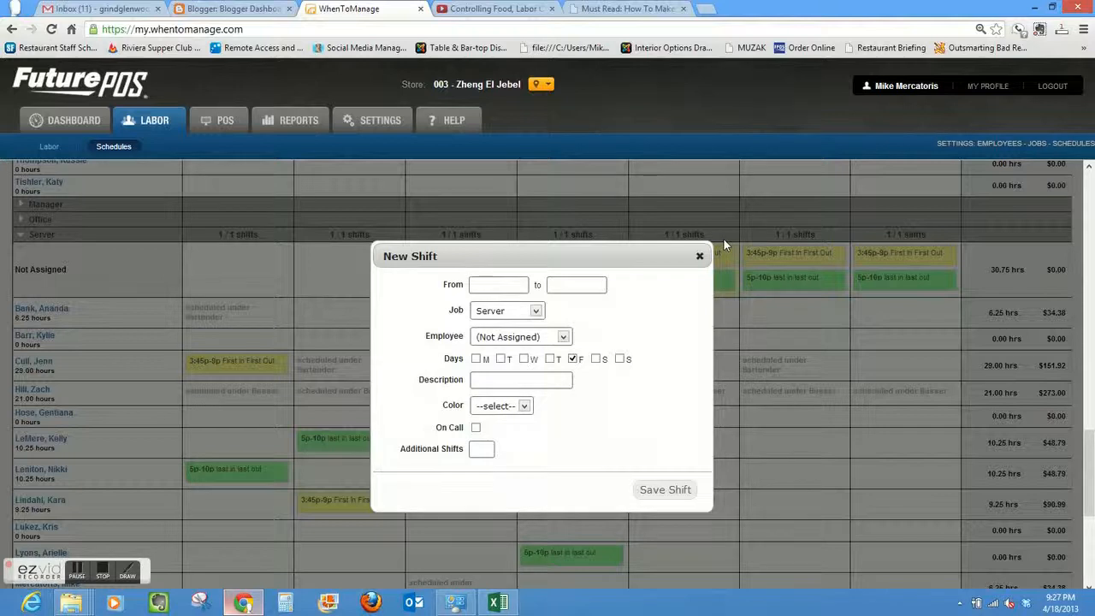
click(700, 257)
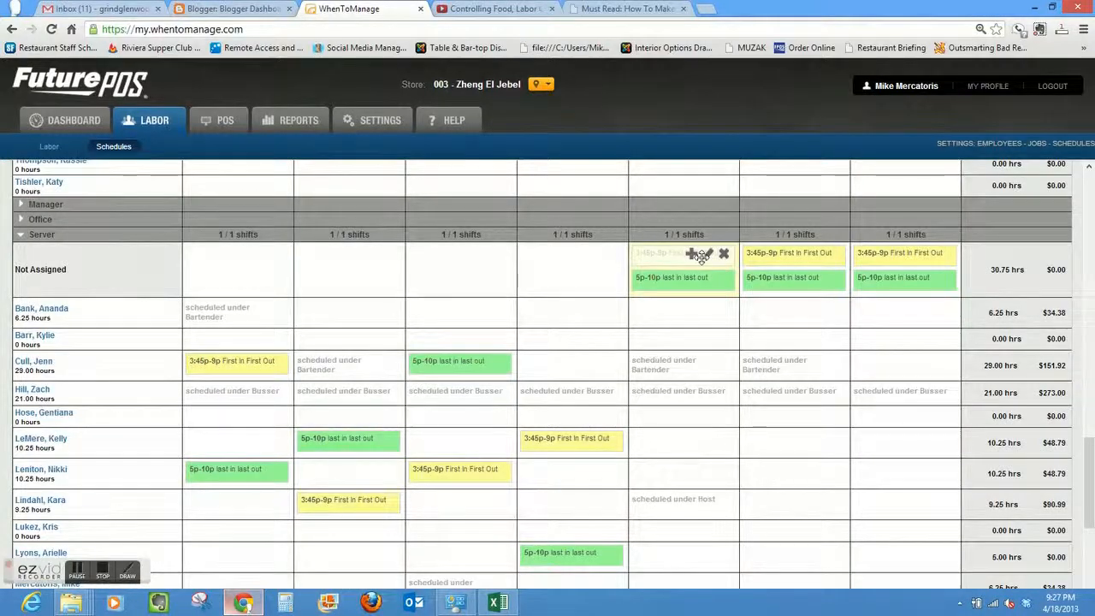
mouse_move(703, 282)
drag(673, 288, 676, 438)
drag(679, 263, 678, 481)
Step: Assign Saturday's 3:45p-9p server shift to Friday's 3:45p-9p server and the 5p-10p shift to the fifth employee in the server list
drag(779, 255, 780, 475)
mouse_move(787, 253)
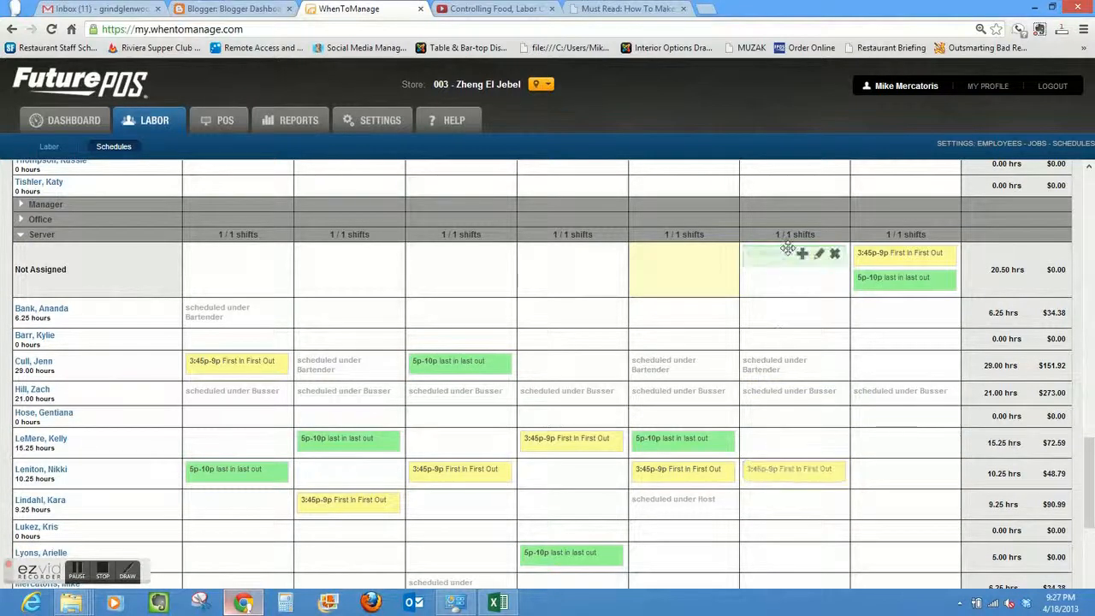
drag(787, 264, 786, 426)
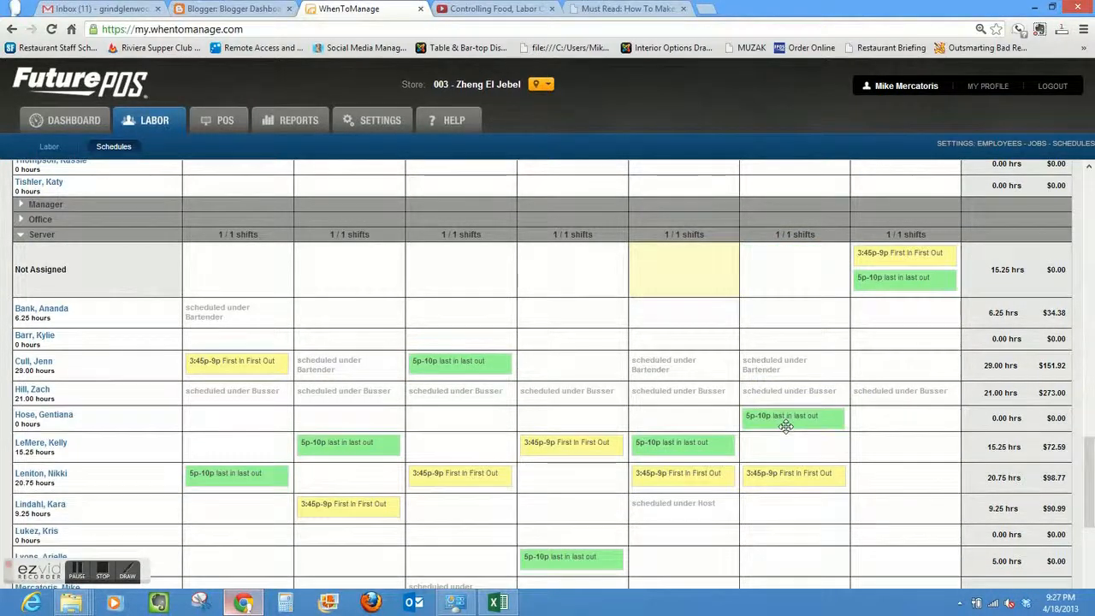
Step: Assign Sunday's 5p-10p server shift to Friday's host and the 3:45p-9p shift to Saturday's 5p-10p server
drag(890, 282, 894, 490)
mouse_move(889, 261)
drag(890, 261, 890, 391)
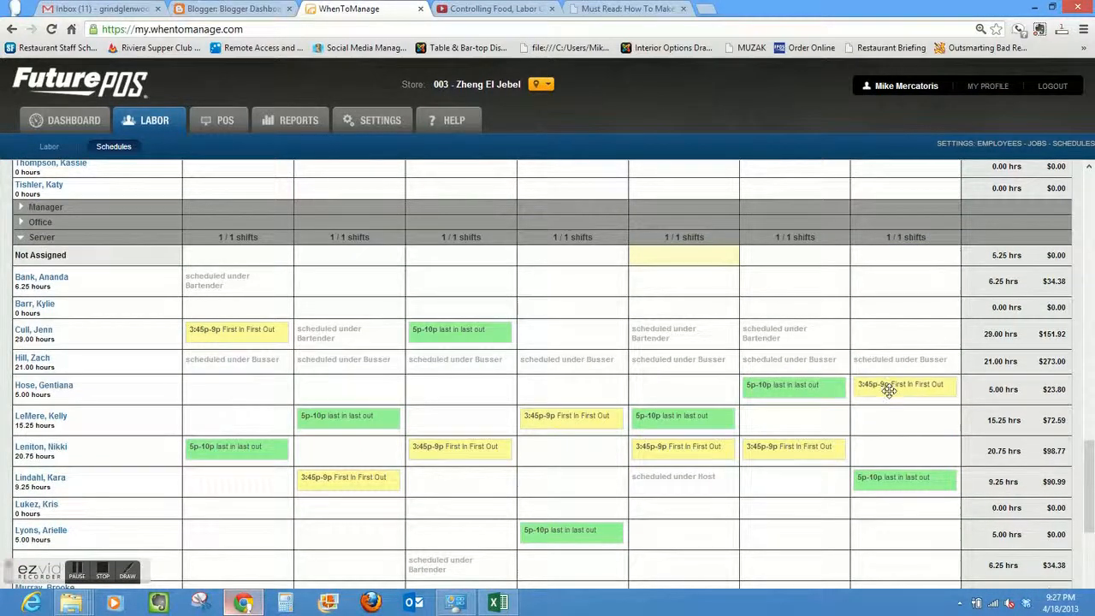
Step: Publish the El Jebel schedule for the week of 2/11/2013
scroll(1090, 494, down, 3)
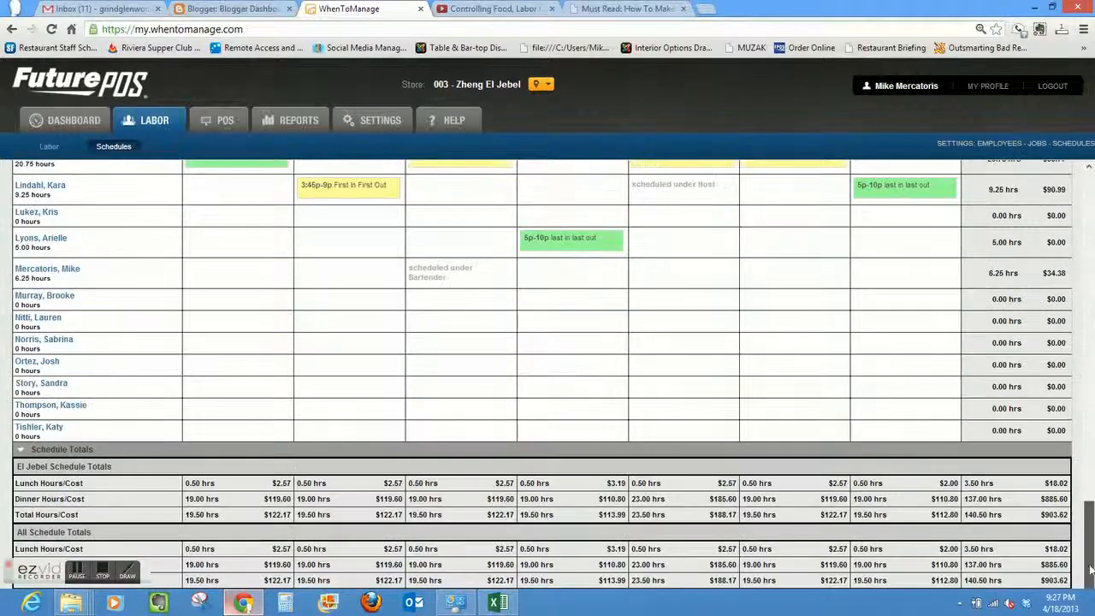
scroll(1090, 501, up, 4)
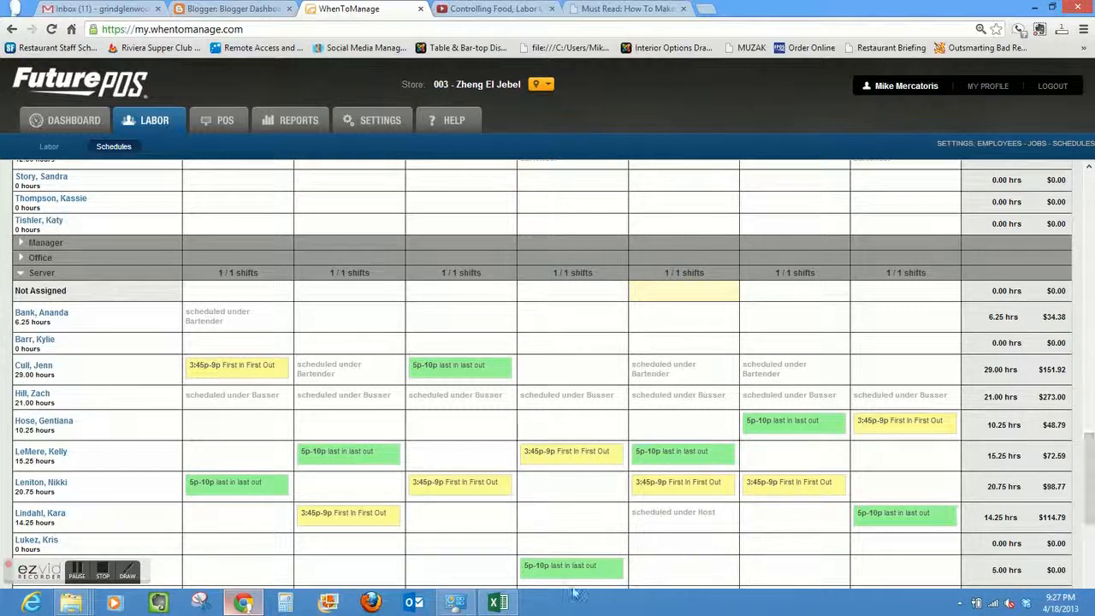
mouse_move(259, 368)
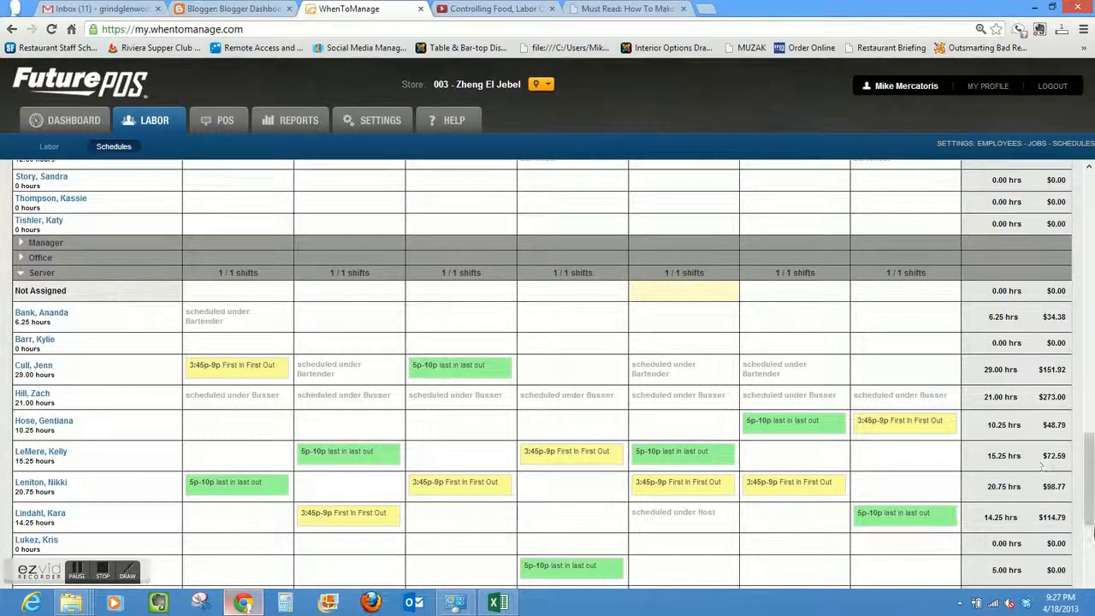
drag(1090, 462, 1092, 218)
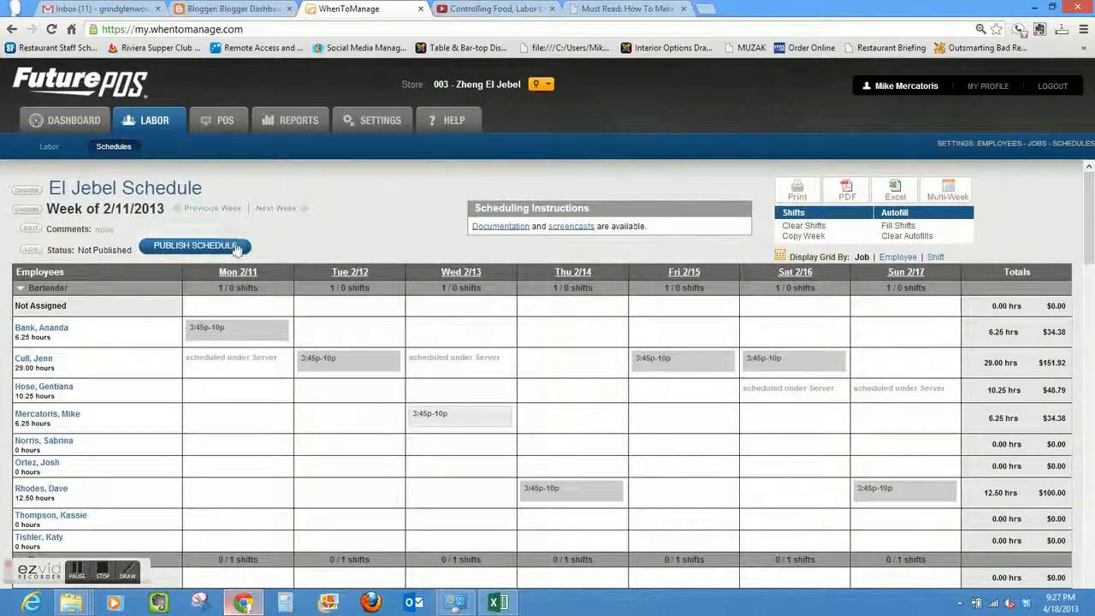
click(195, 248)
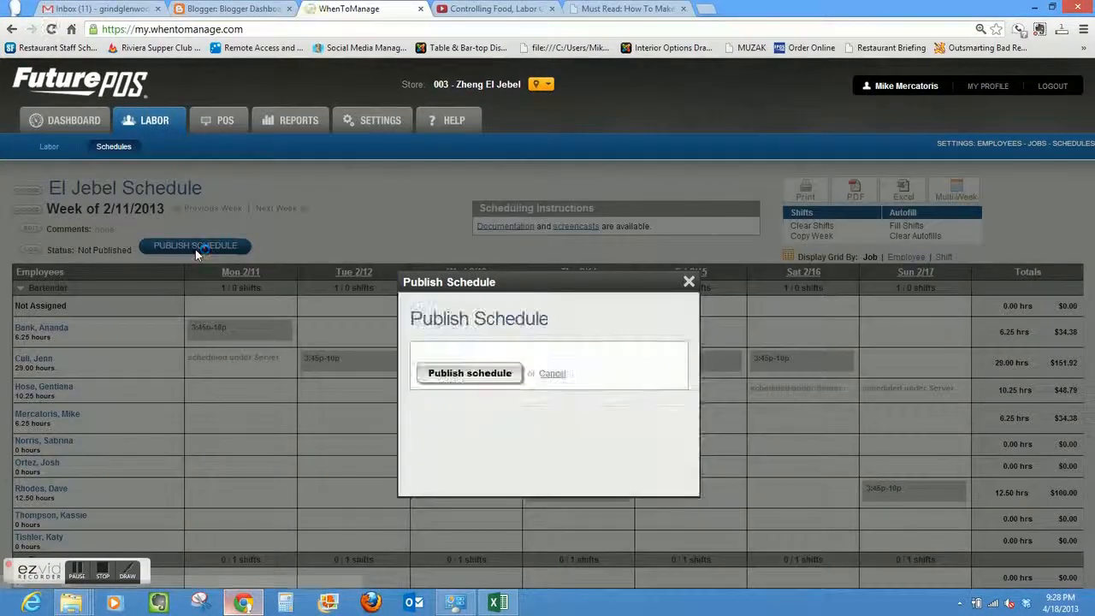
click(481, 380)
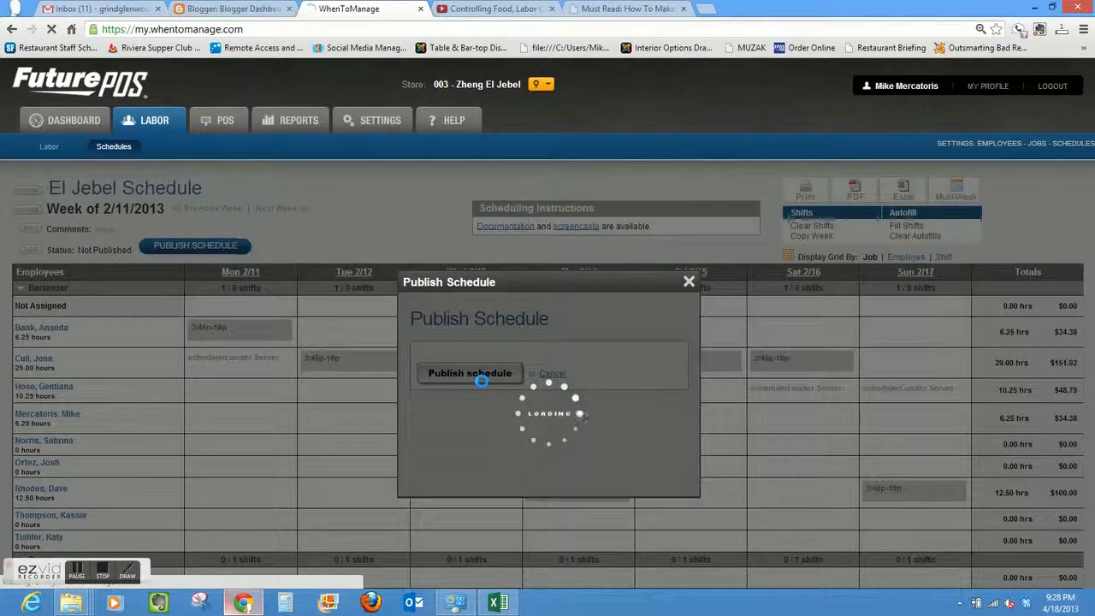
click(546, 356)
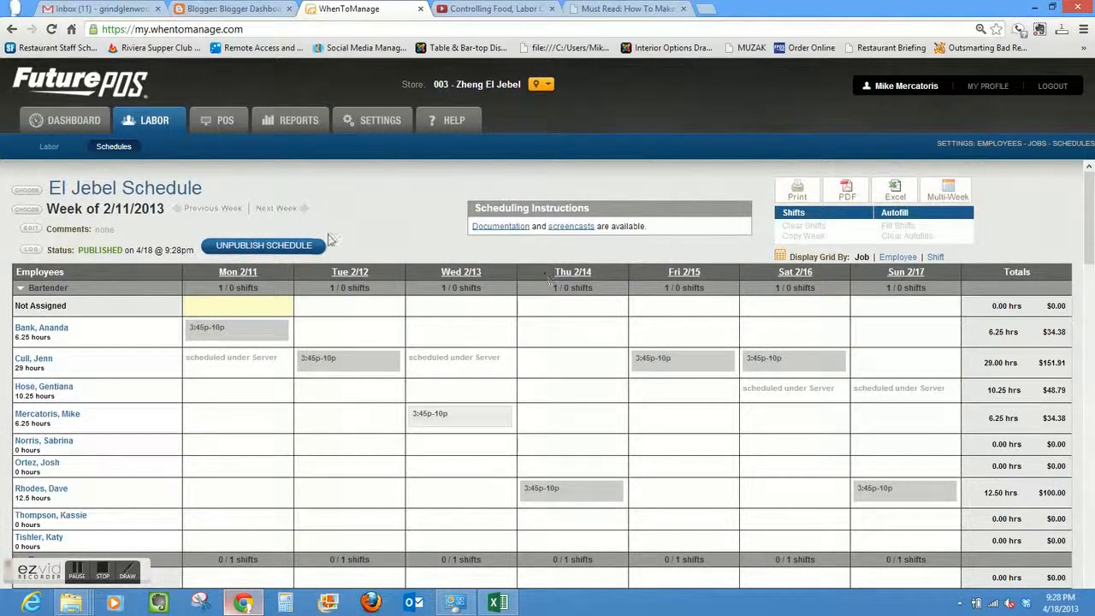
Step: Copy the shifts of all seven days from the week of Mon, Feb 11, 2013 into the week of 2/18/2013
click(285, 214)
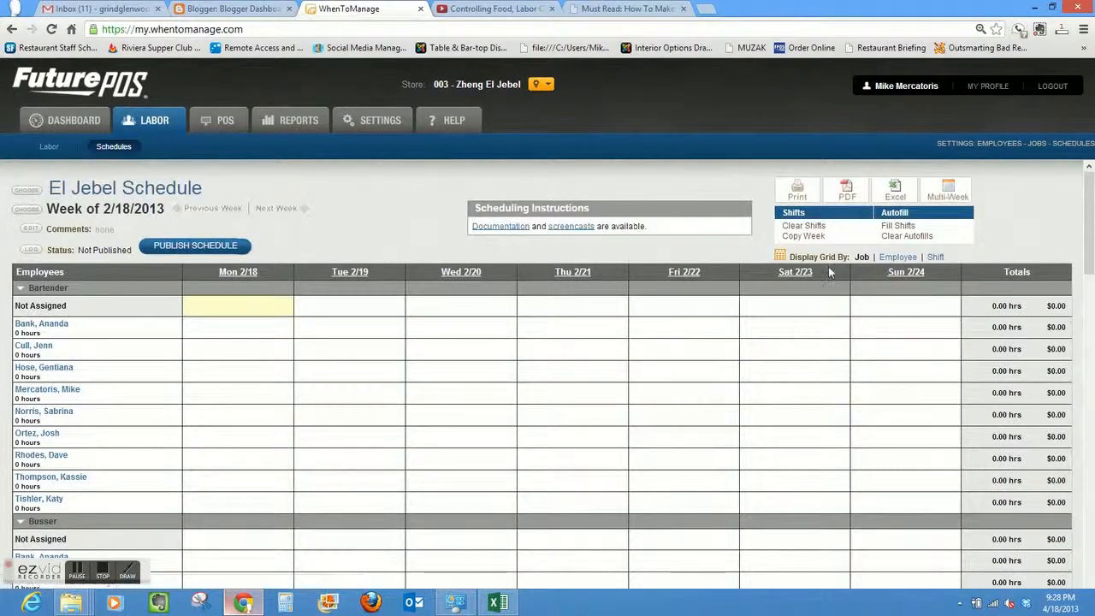
click(814, 239)
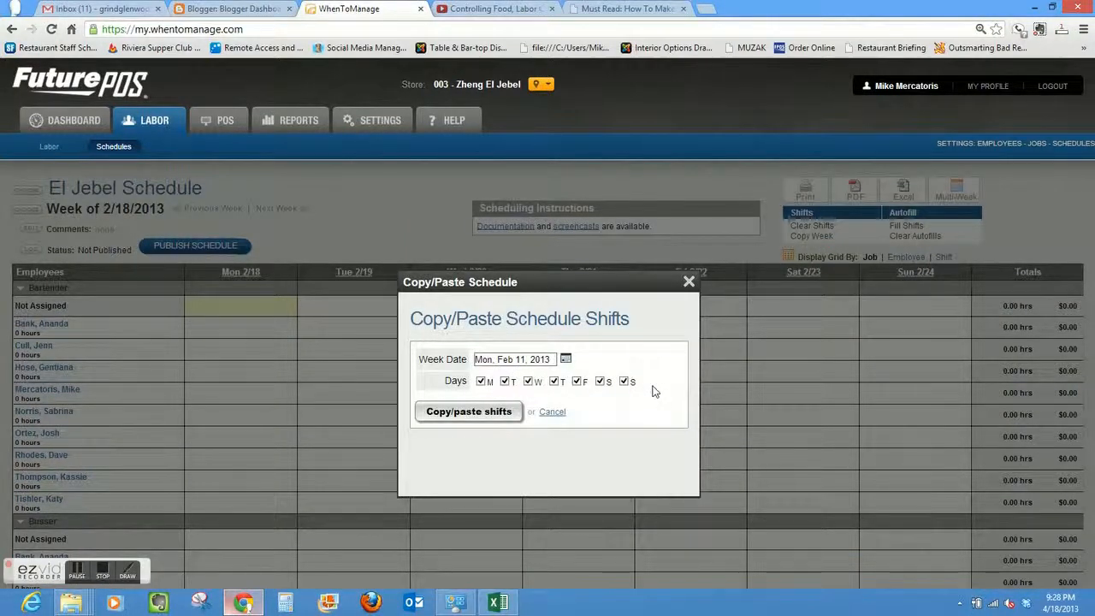
click(568, 361)
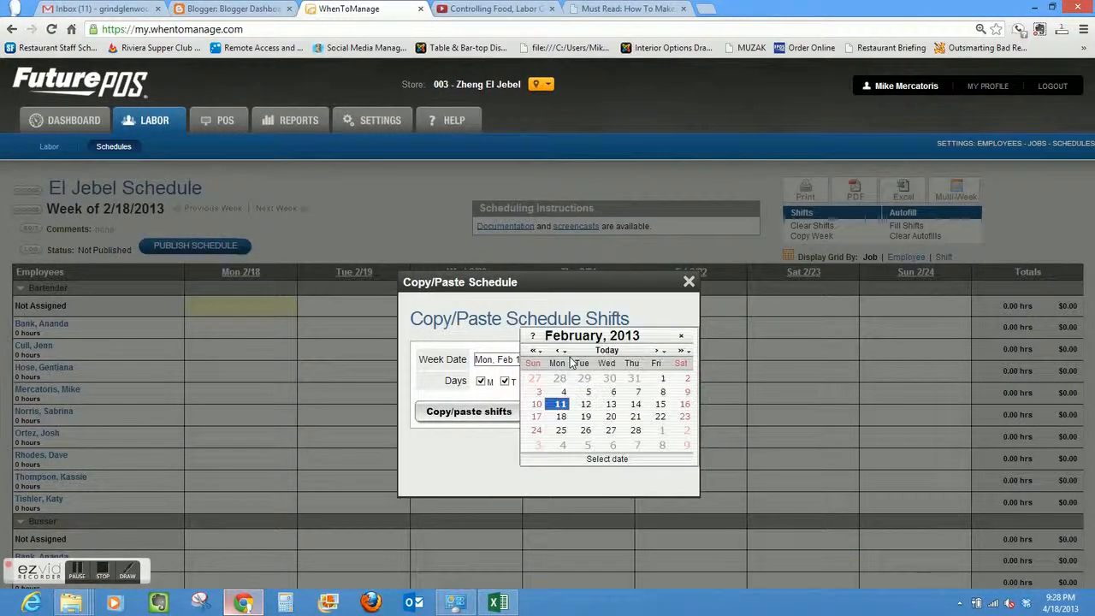
click(557, 400)
click(502, 418)
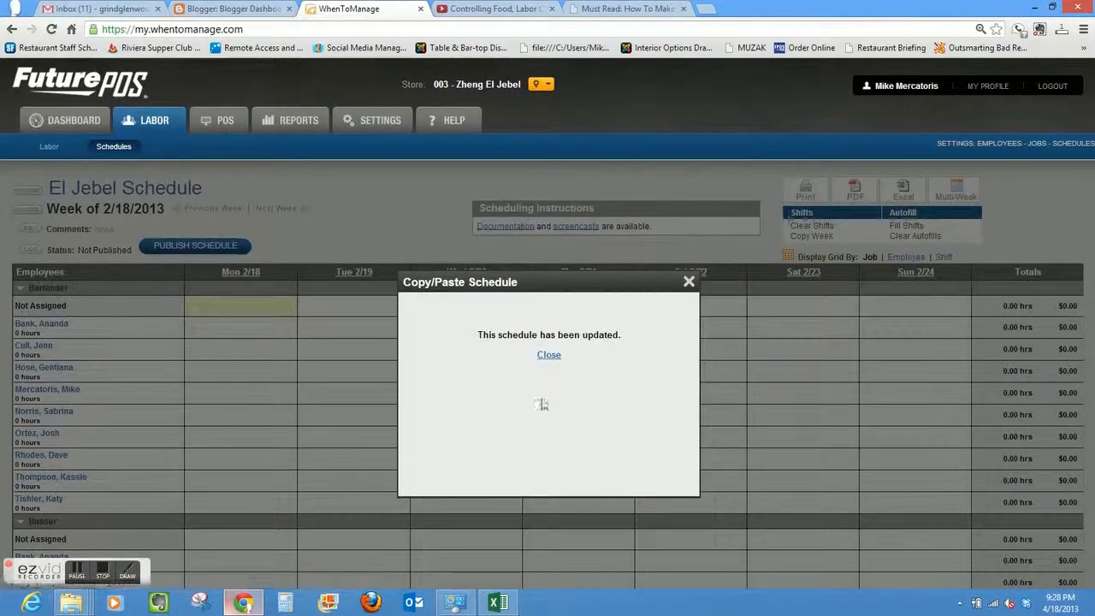
Step: Swap the 3:45p-9p and 5p-10p shifts between the two assigned servers on each day from Monday 2/18 through Thursday 2/21
click(549, 355)
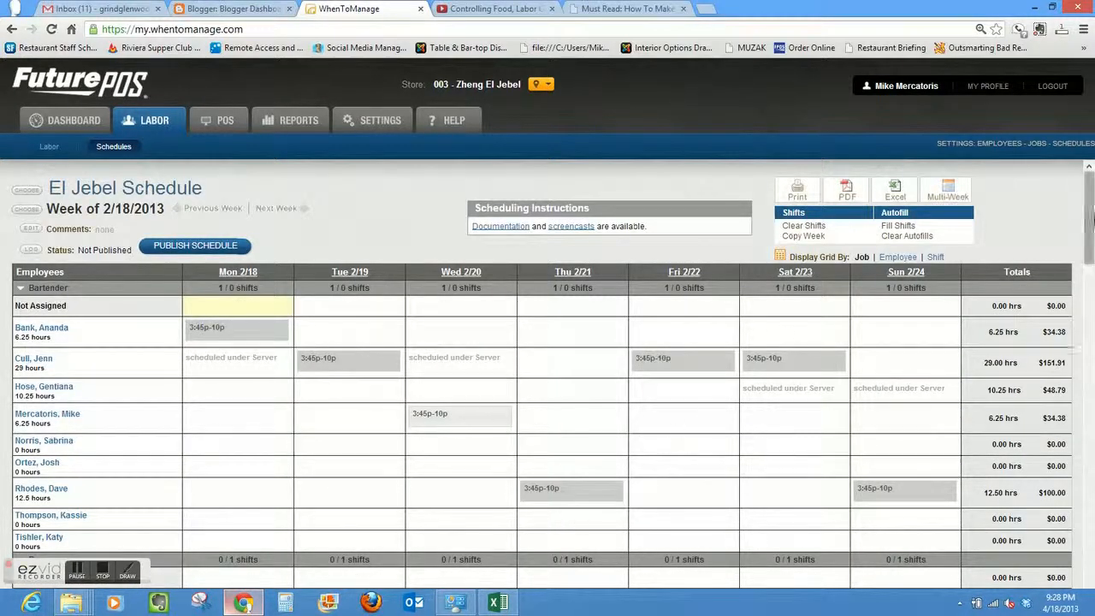
drag(1093, 220, 1093, 500)
mouse_move(241, 289)
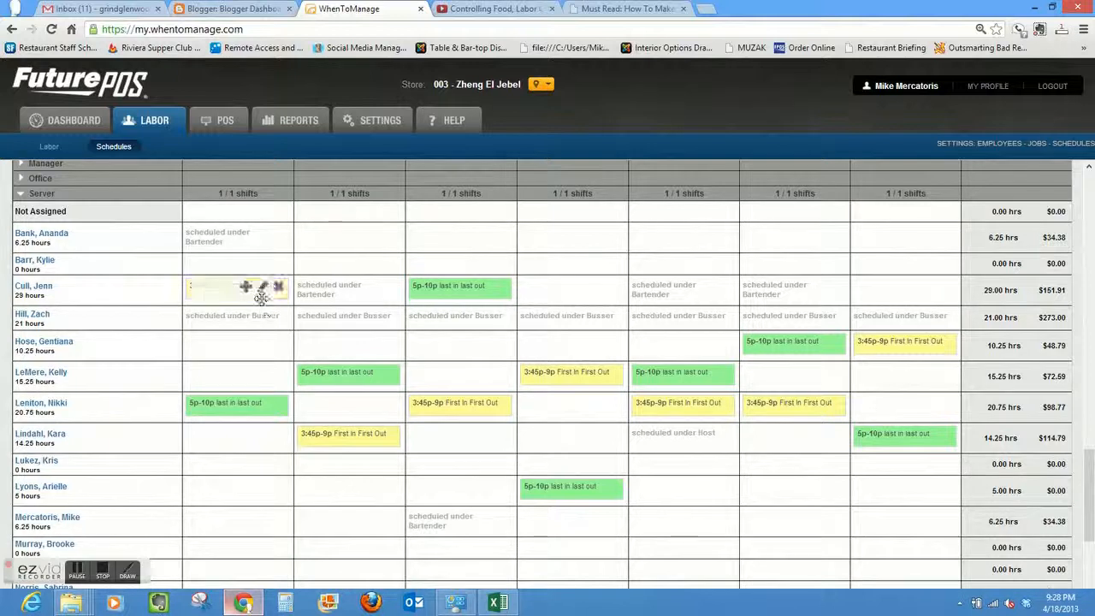
drag(260, 293, 257, 423)
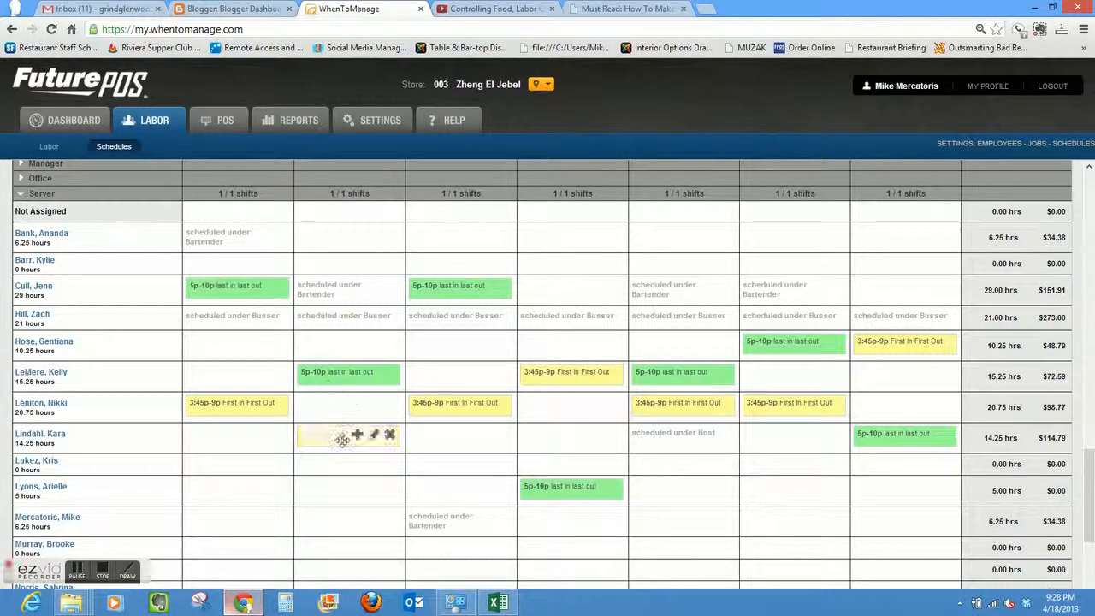
mouse_move(343, 437)
mouse_down()
mouse_move(346, 368)
mouse_move(345, 455)
mouse_move(345, 435)
mouse_up()
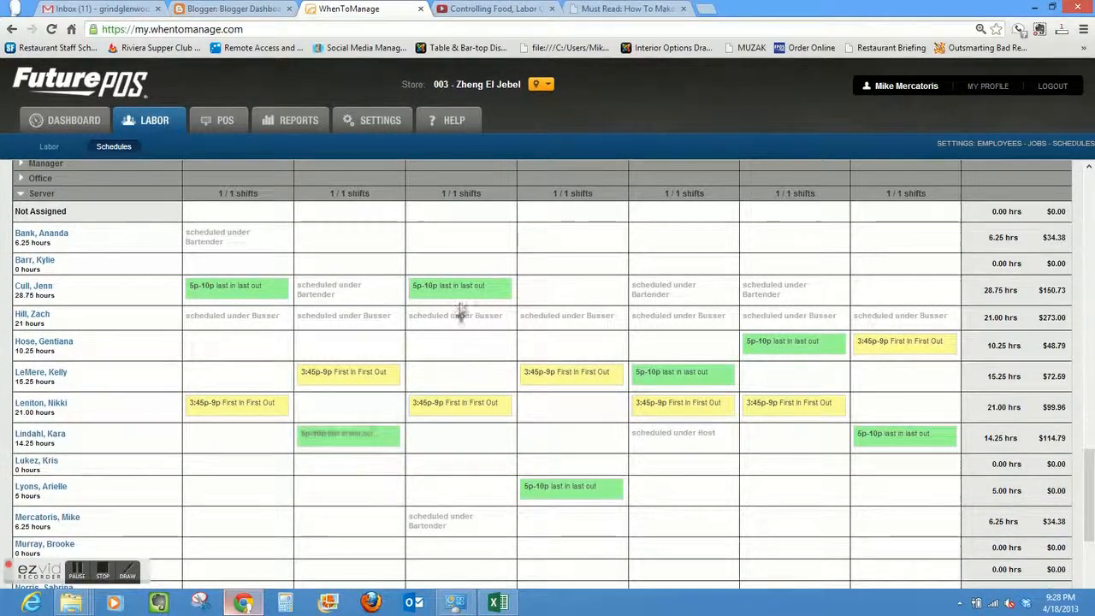
mouse_move(459, 288)
mouse_down()
mouse_move(447, 433)
mouse_move(457, 426)
mouse_move(455, 289)
mouse_up()
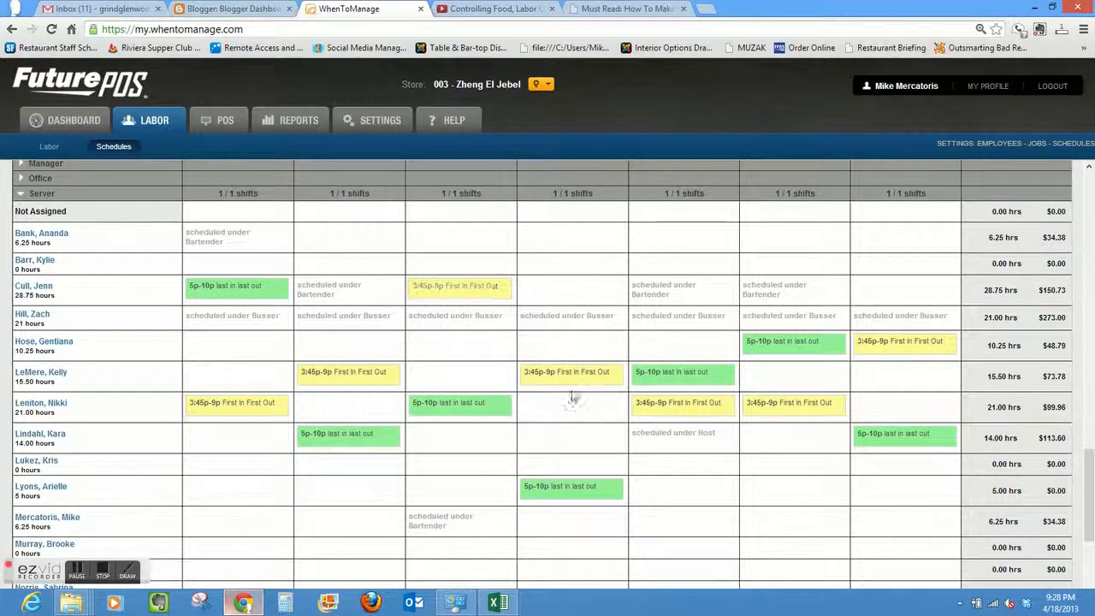
mouse_move(567, 377)
mouse_down()
mouse_move(567, 508)
mouse_move(567, 371)
mouse_up()
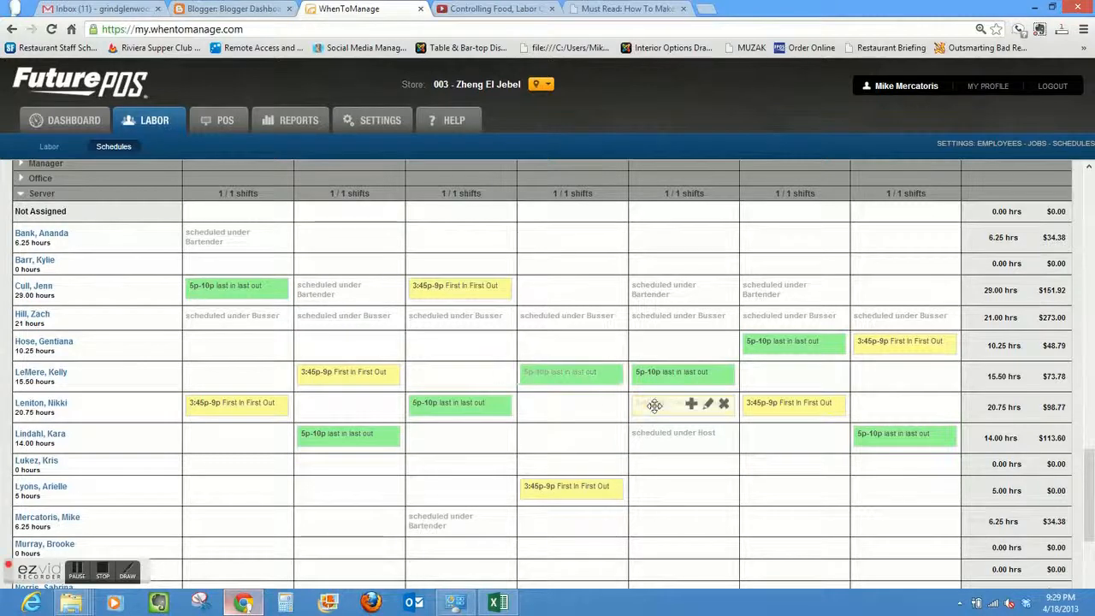
Step: Swap Friday's and Saturday's two server shifts; give Sunday's 5p-10p to Friday's 3:45p-9p server and 3:45p-9p to Tuesday's 5p-10p server
mouse_move(657, 403)
mouse_down()
mouse_move(657, 373)
mouse_move(656, 430)
mouse_move(657, 406)
mouse_up()
mouse_move(787, 348)
mouse_down()
mouse_move(789, 416)
mouse_move(789, 353)
mouse_move(809, 376)
mouse_up()
drag(799, 369, 799, 339)
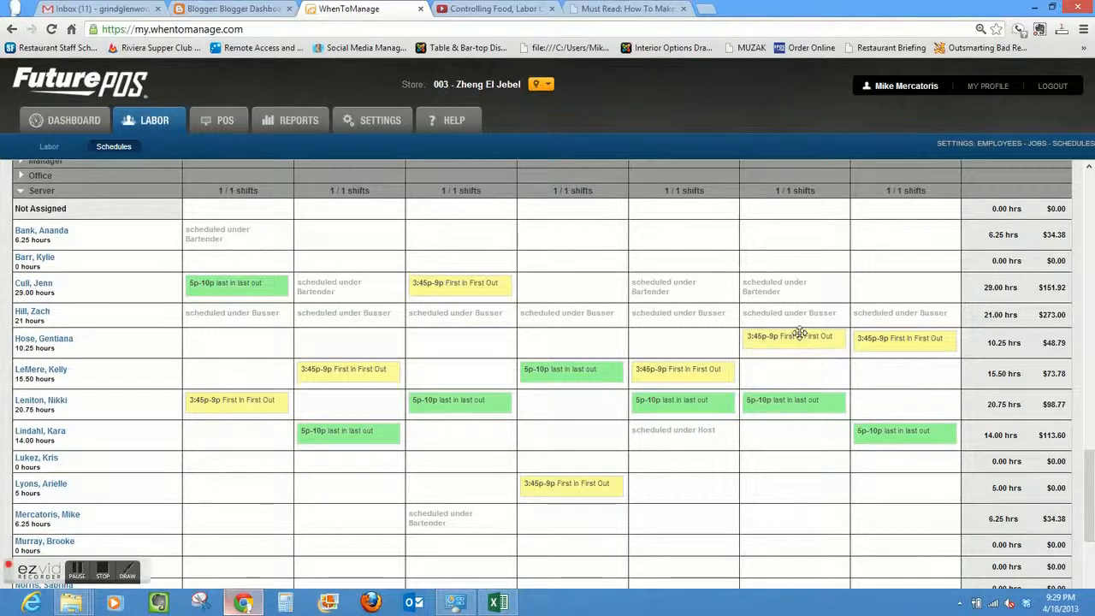
drag(890, 349, 897, 370)
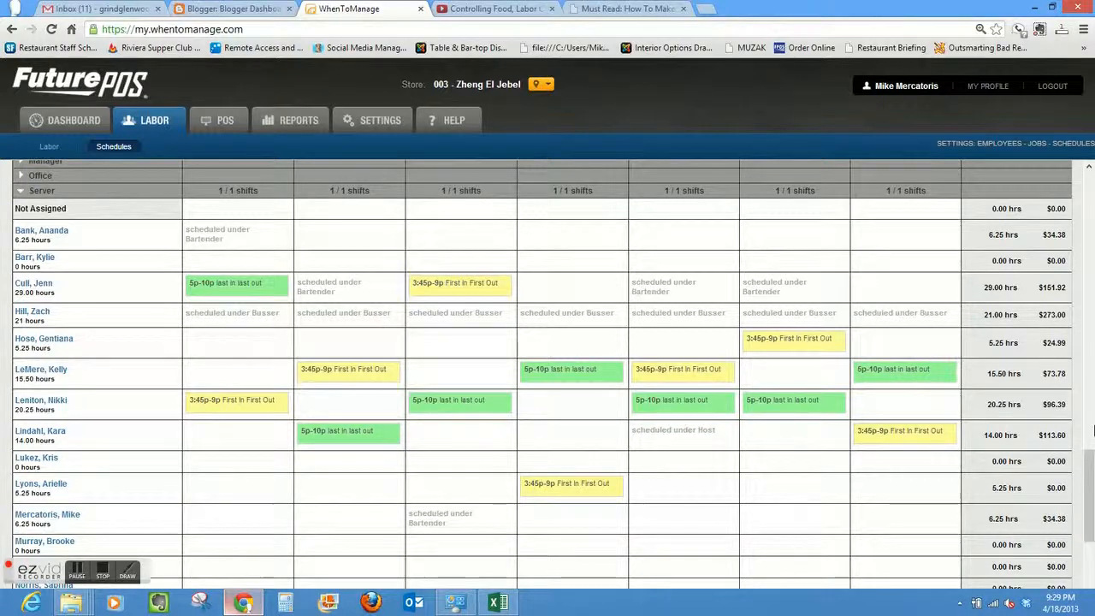
Step: Publish the El Jebel schedule for the week of 2/18/2013
scroll(1089, 497, down, 3)
drag(1089, 537, 1091, 214)
click(195, 246)
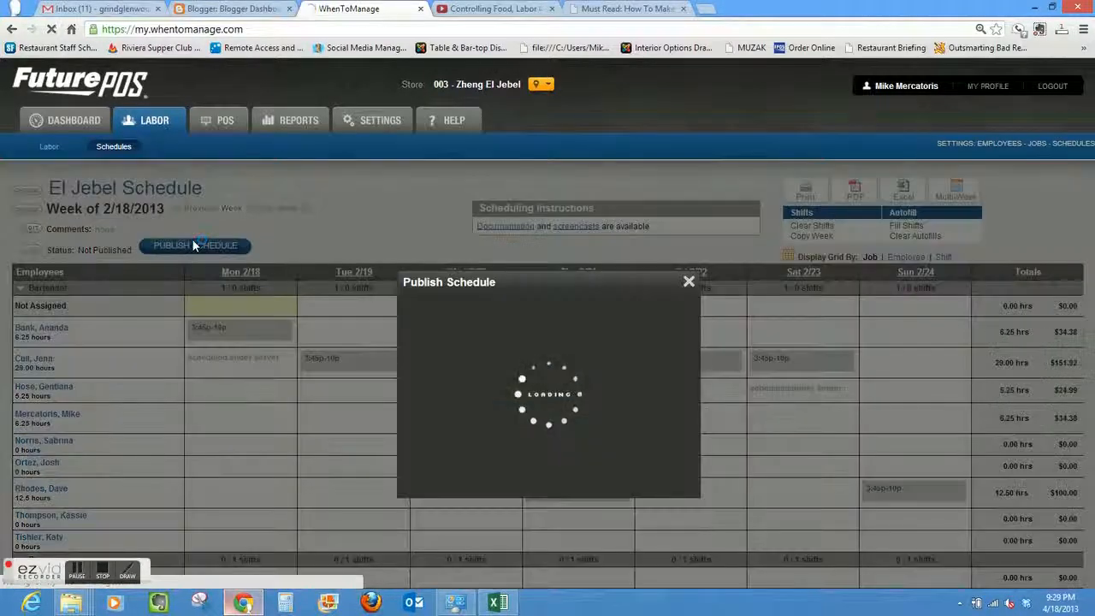
click(463, 371)
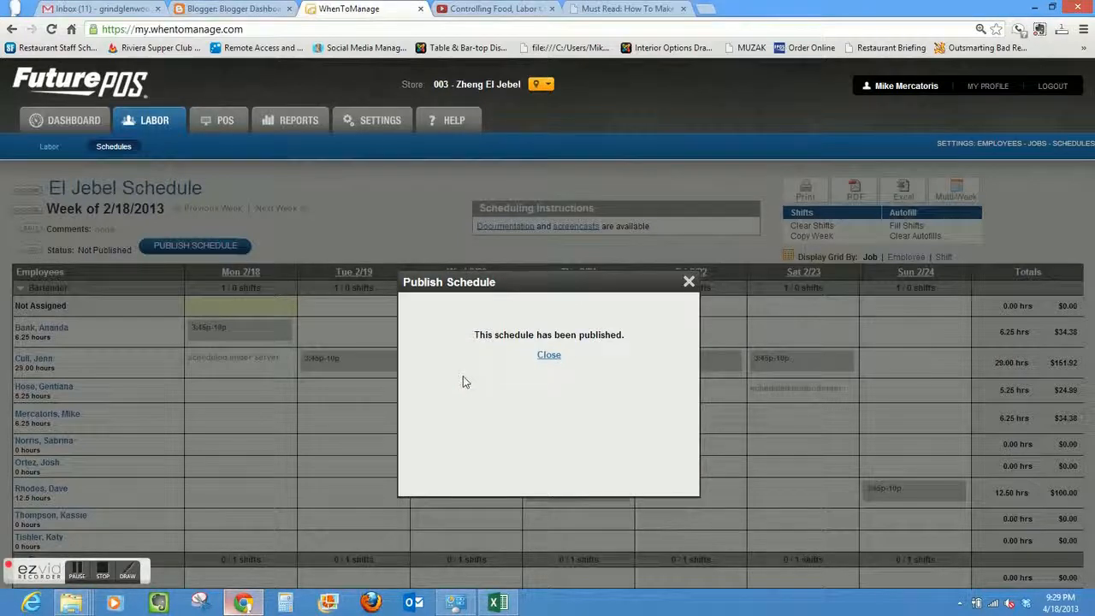
click(549, 356)
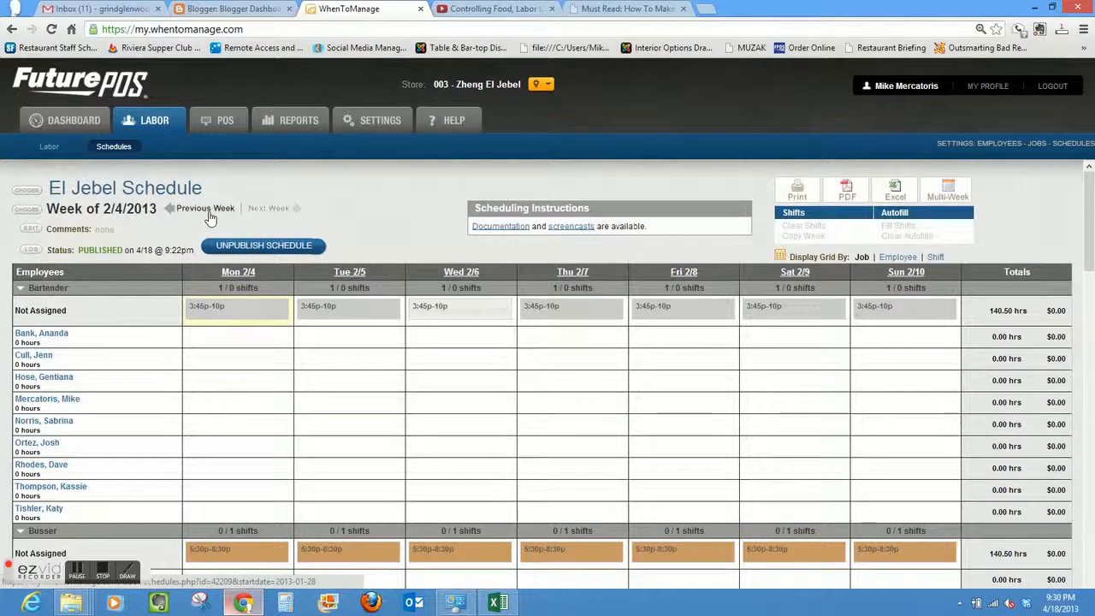
Step: Review the earlier El Jebel schedules for the weeks of 2/4/2013 and 2/11/2013
click(209, 210)
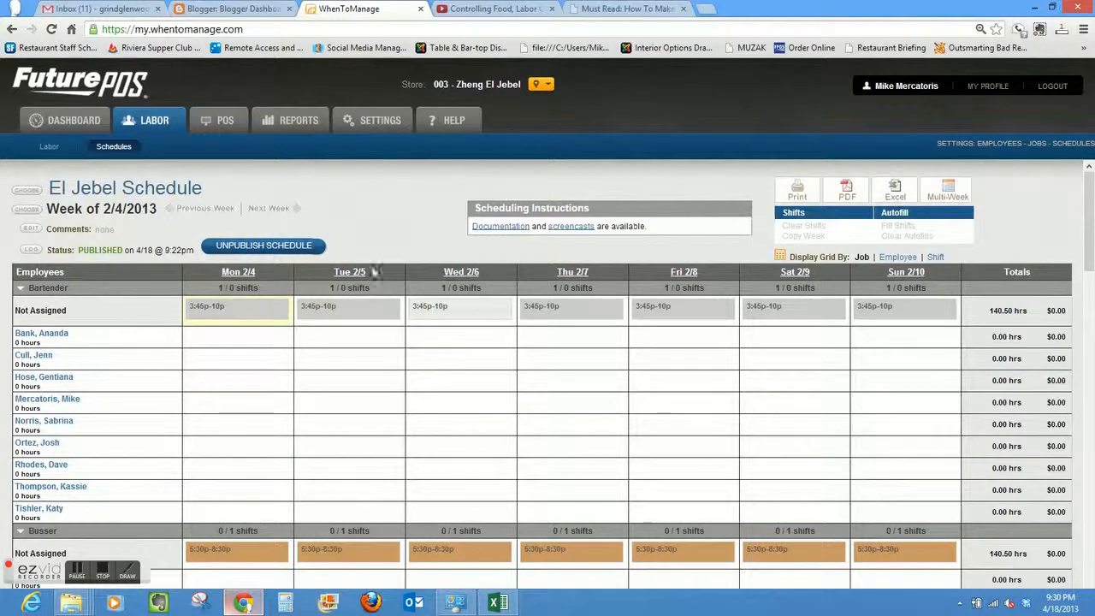
click(268, 209)
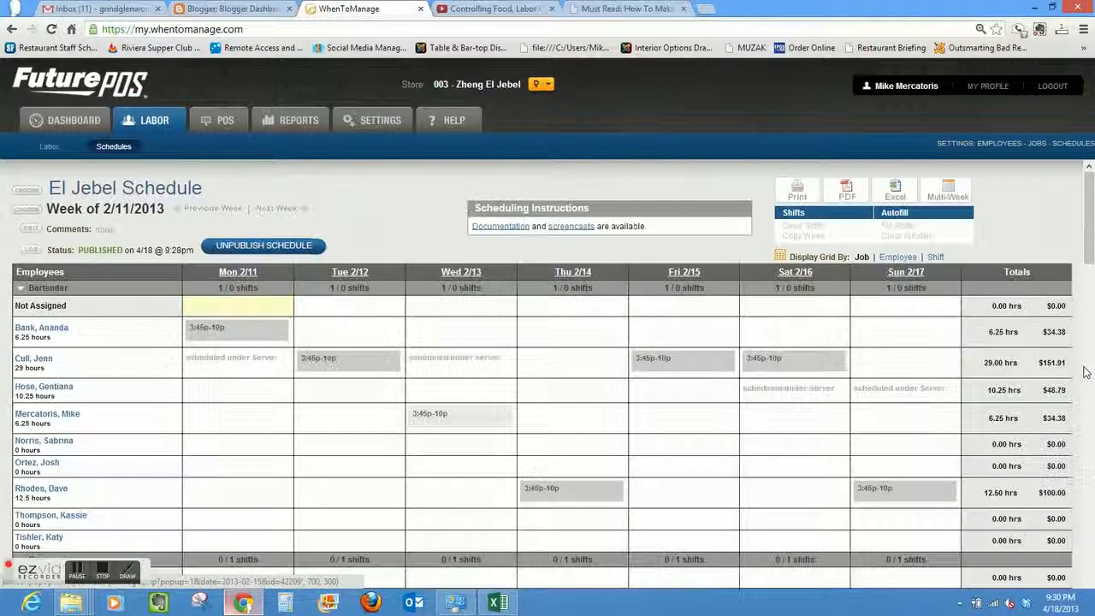
drag(1093, 268, 1090, 193)
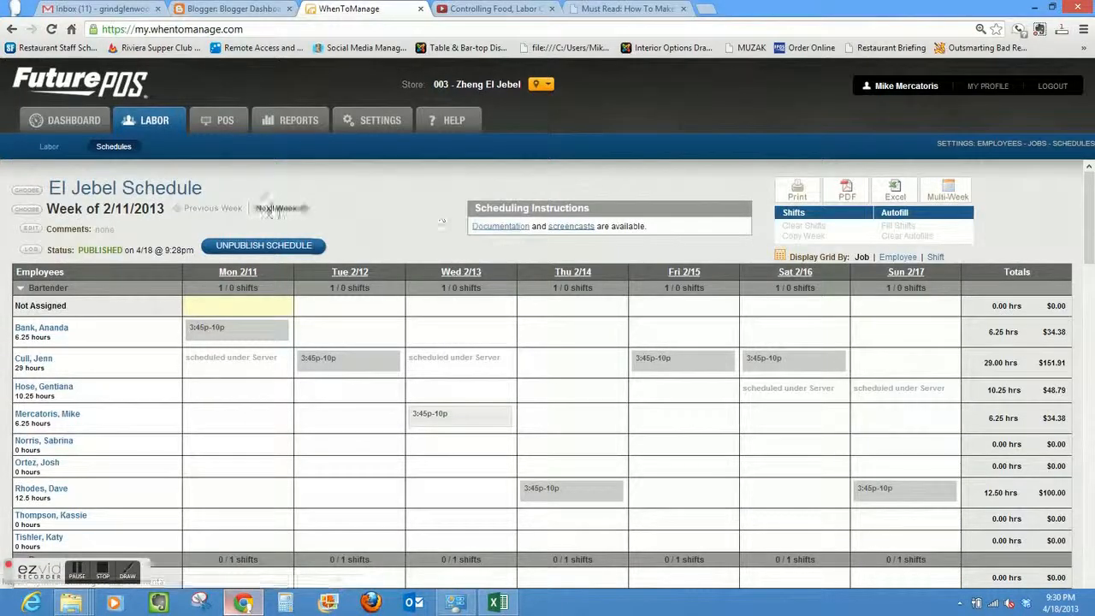
Step: Open the El Jebel schedule for the week of Mon, Apr 22, 2013
click(26, 209)
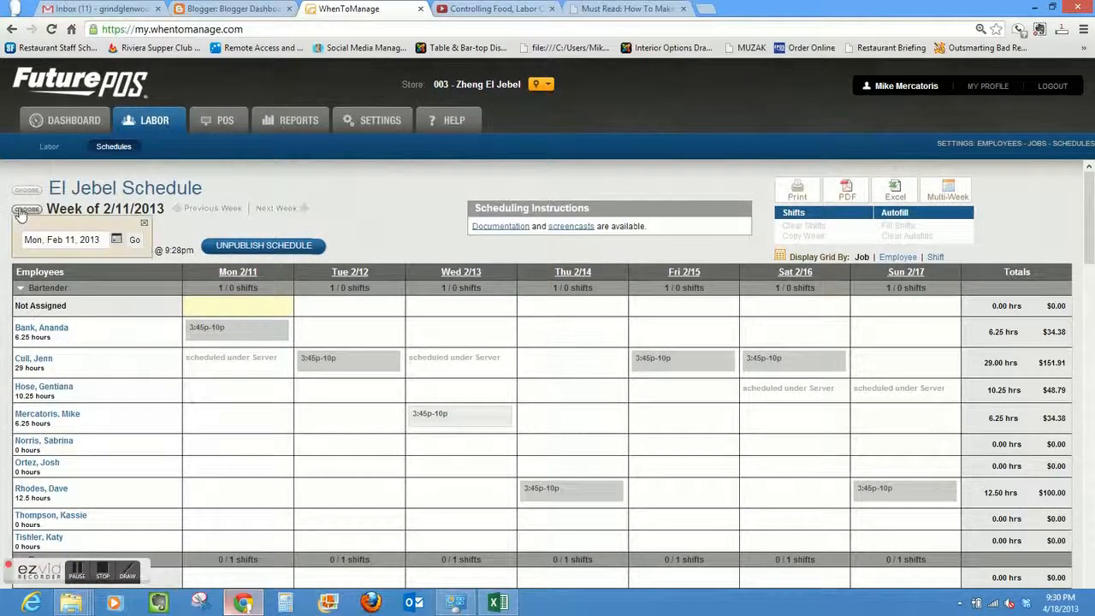
click(116, 240)
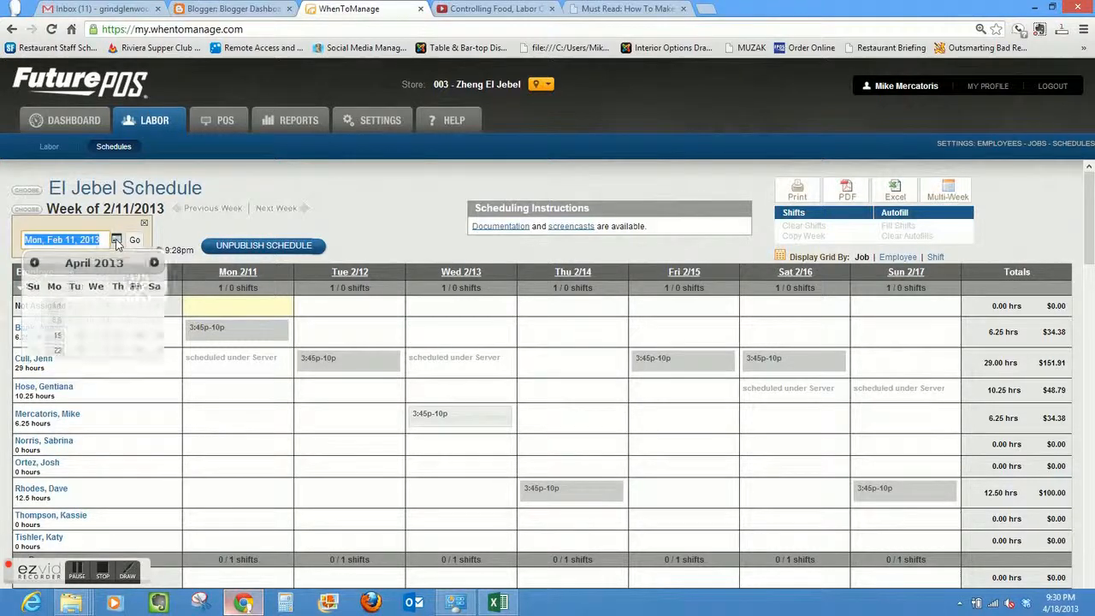
click(65, 351)
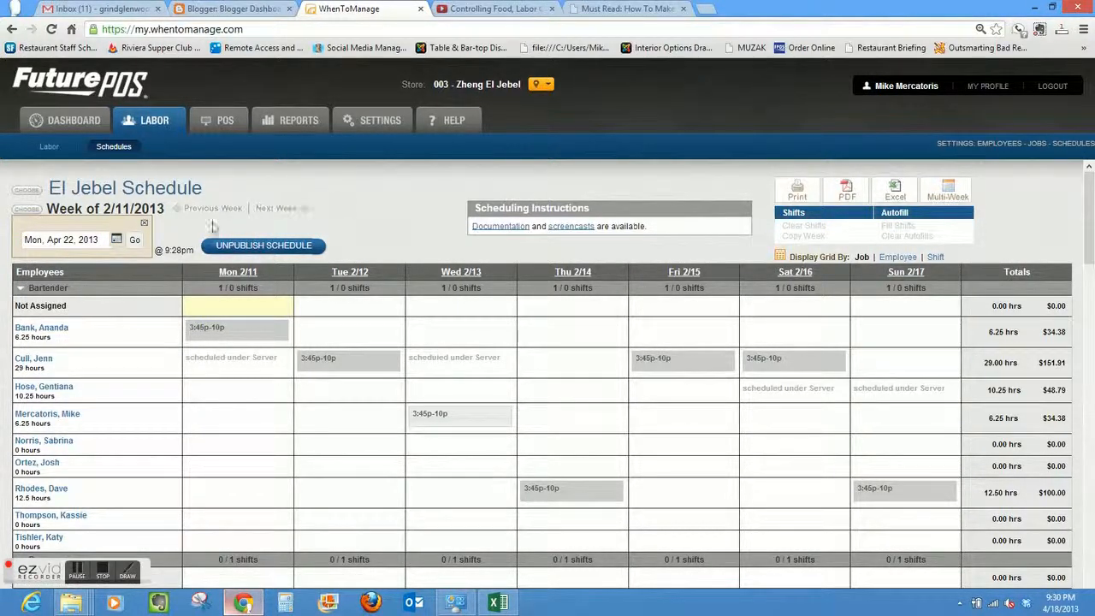
click(137, 241)
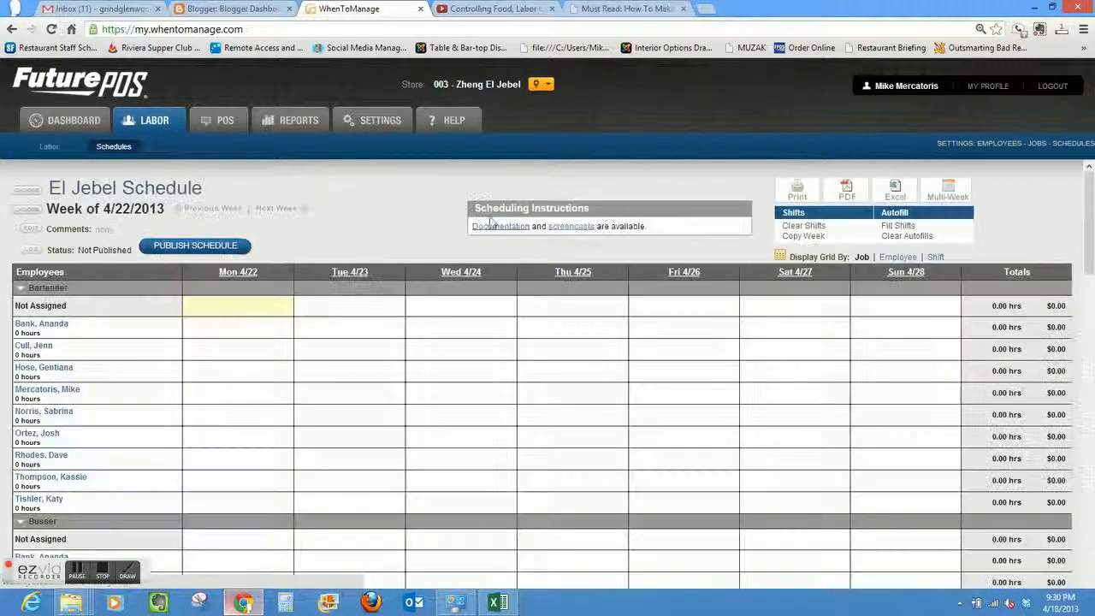
Step: Copy the shifts of all seven days from the week of Mon, Feb 11, 2013 into the week of 4/22/2013
click(808, 237)
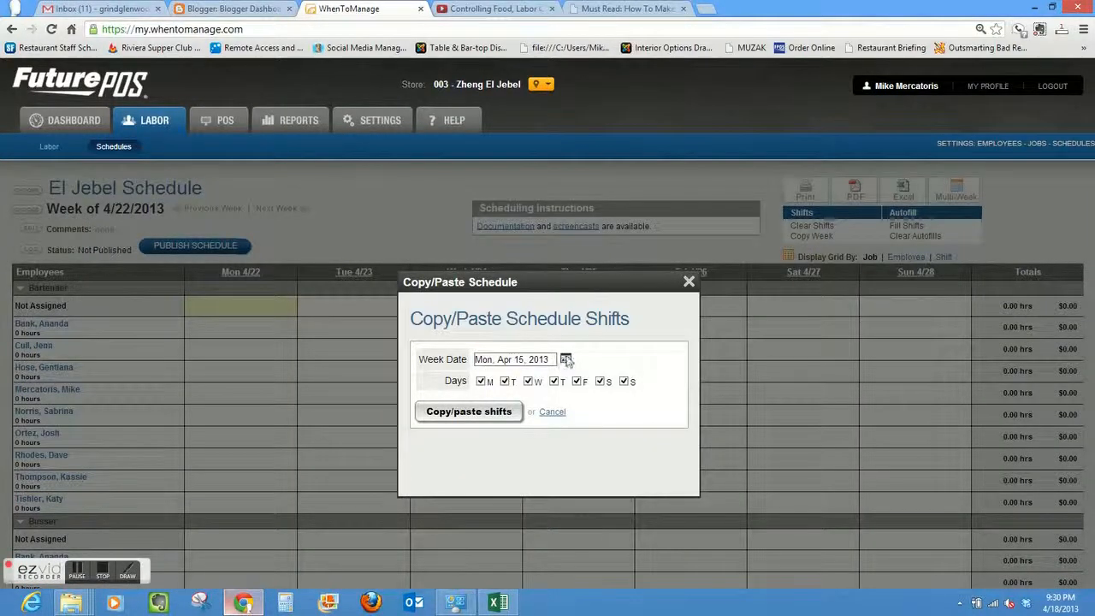
click(565, 359)
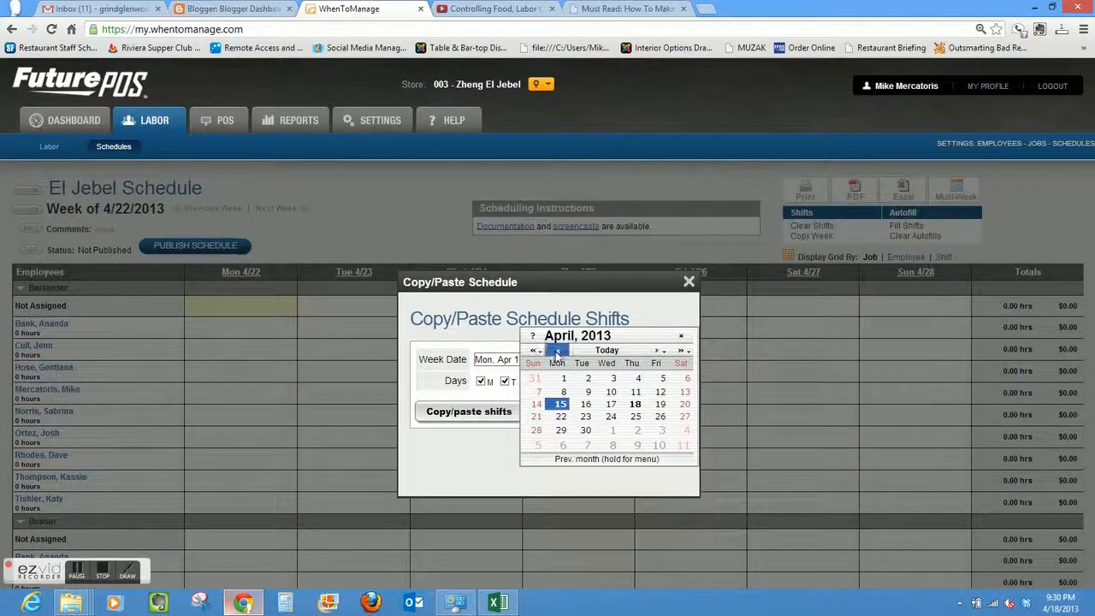
click(557, 351)
click(557, 351)
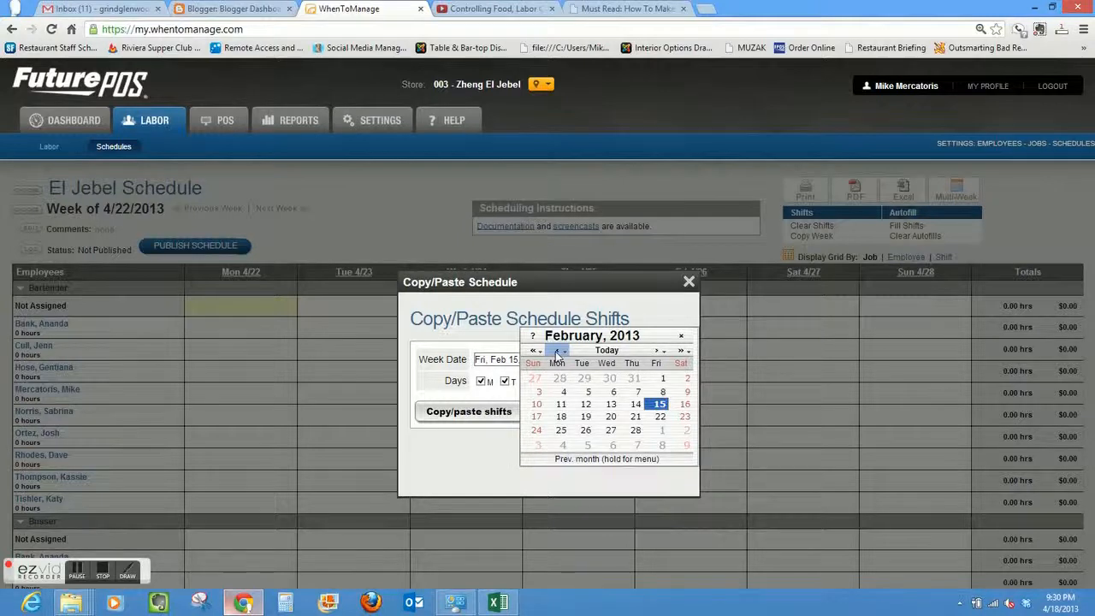
click(561, 403)
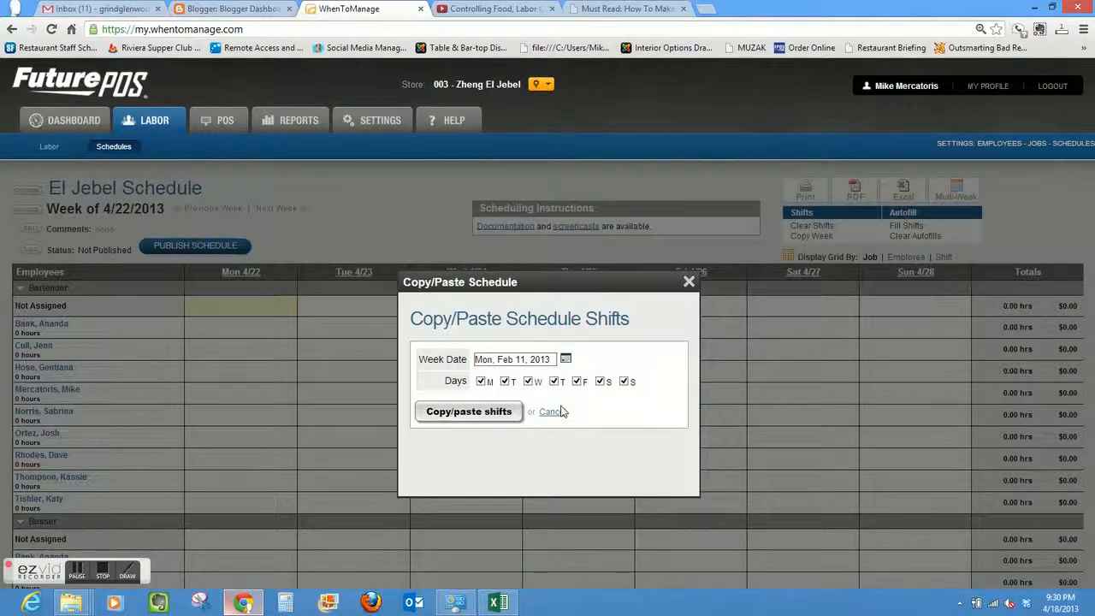
click(489, 412)
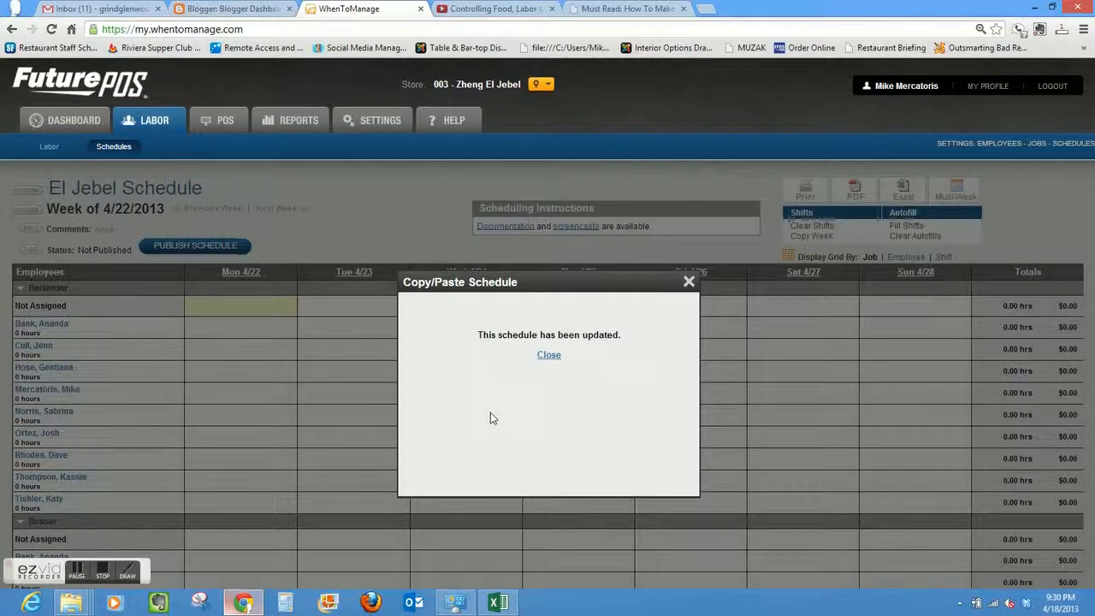
click(548, 356)
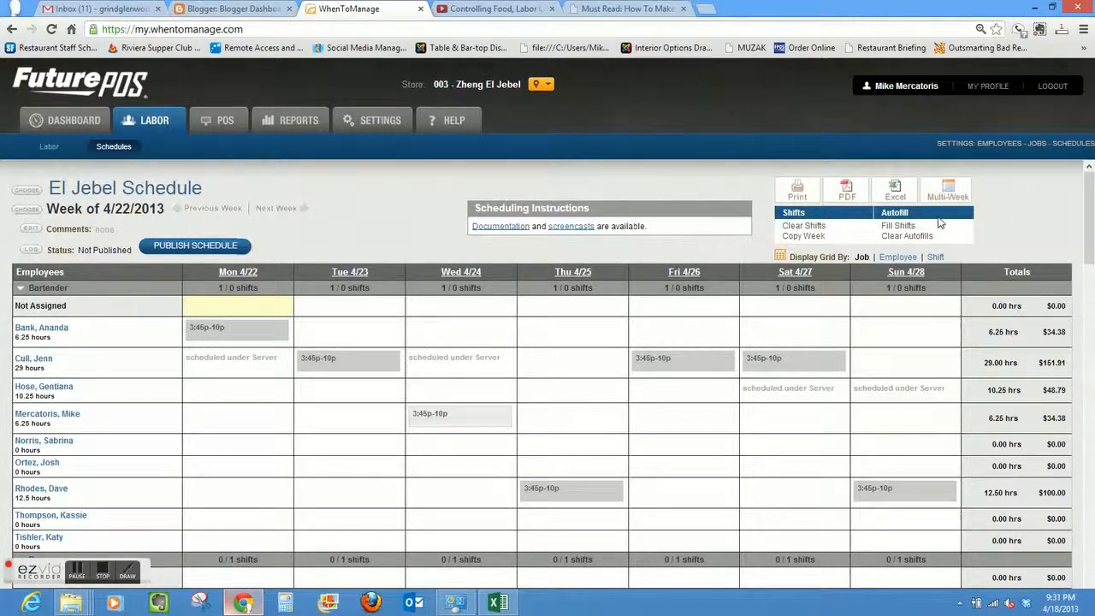
Step: Clear all shifts on all seven days from the week of 4/22/2013
click(816, 227)
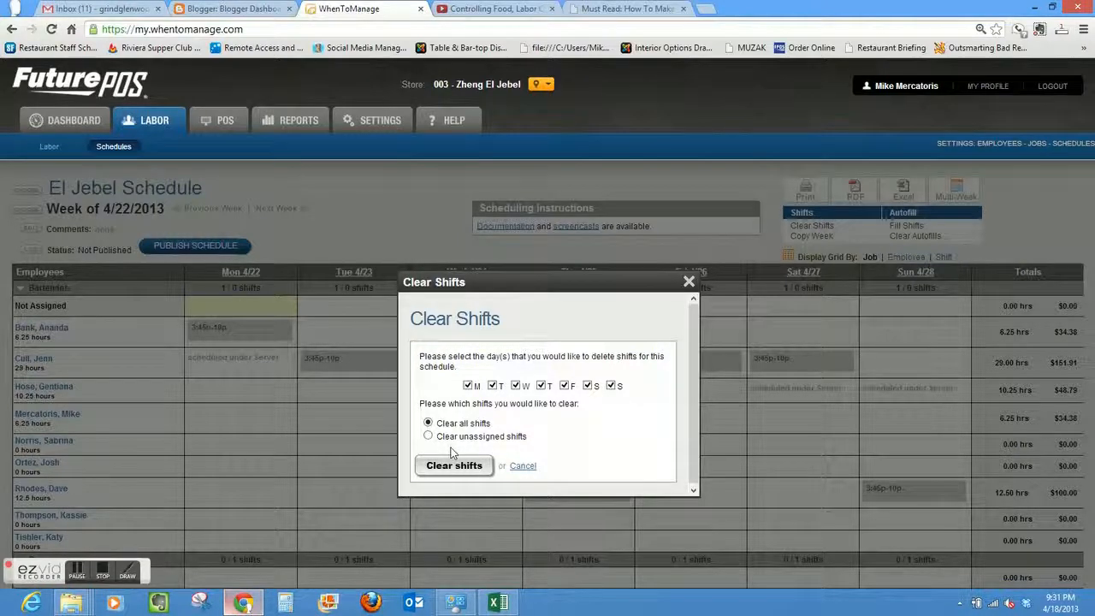
click(453, 466)
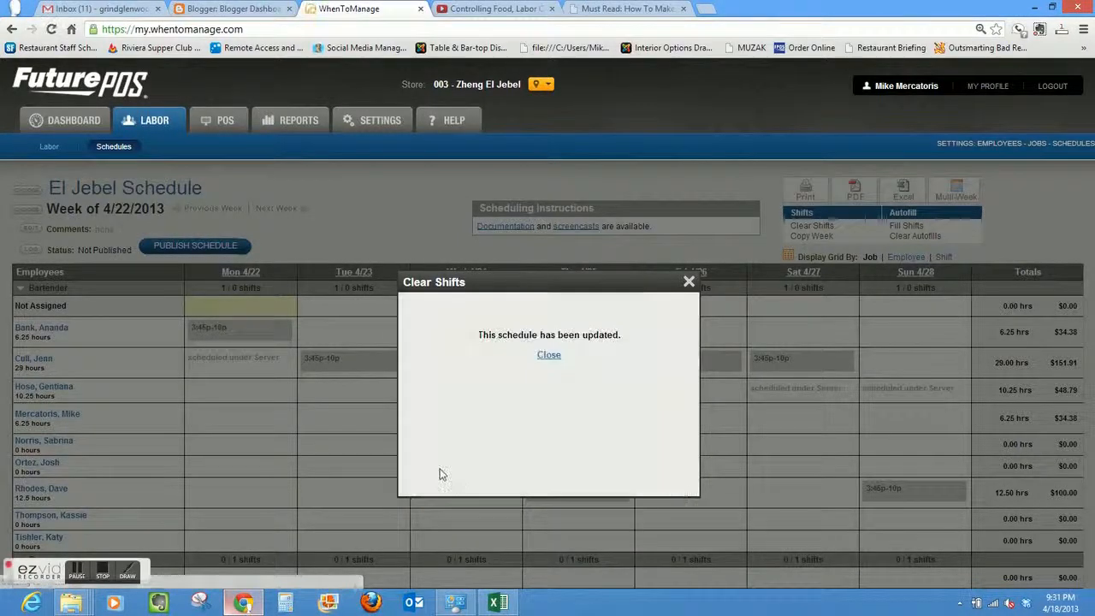
click(548, 355)
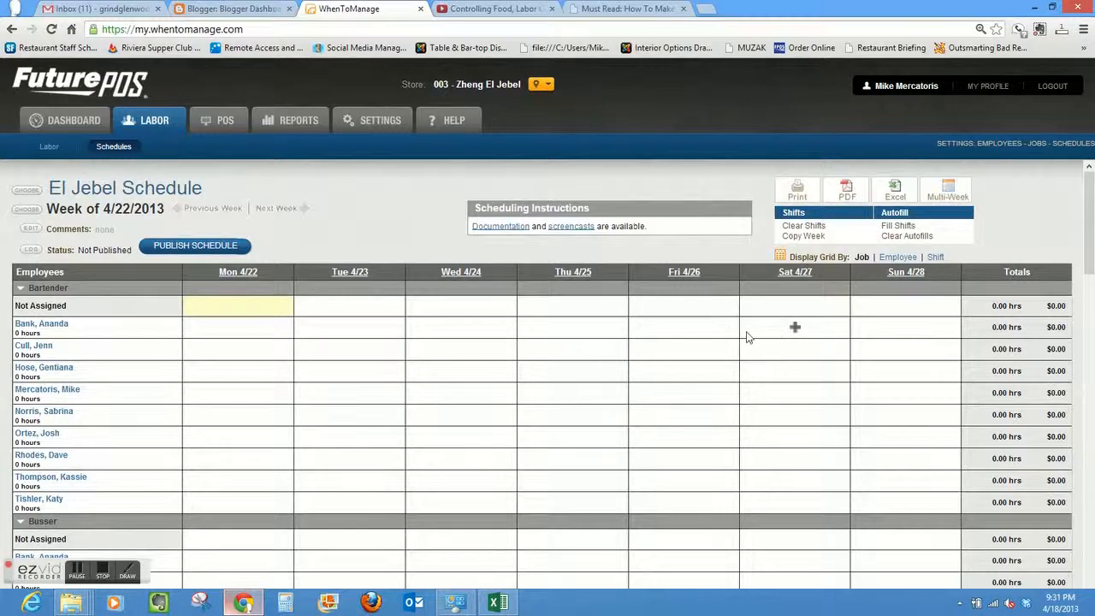
Step: Return to the El Jebel schedule for the week of Mon, Feb 11, 2013
click(28, 211)
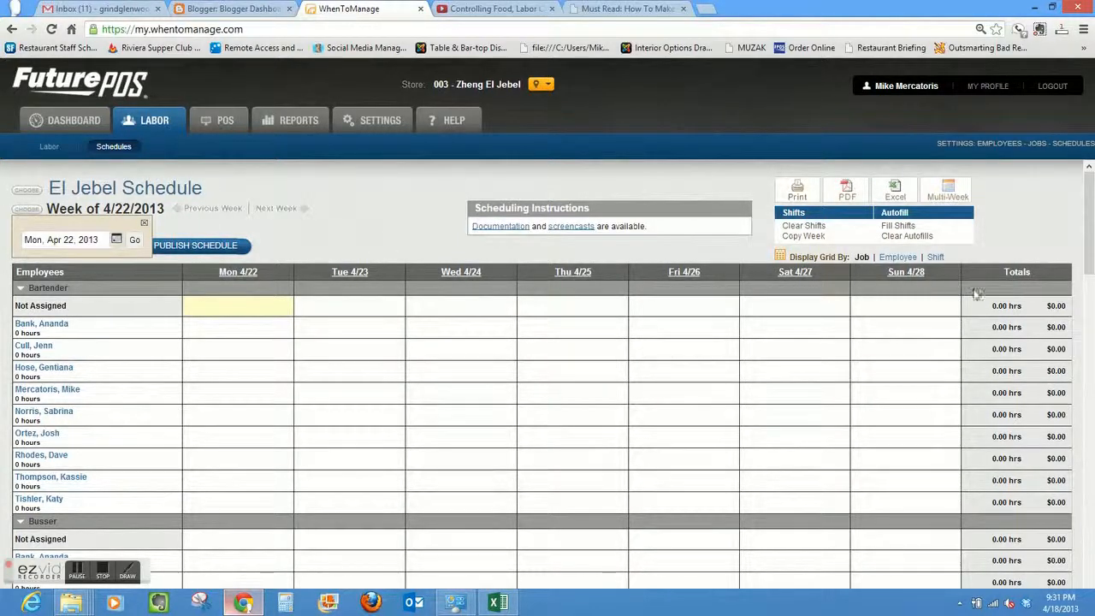
drag(1092, 235, 1083, 180)
click(116, 240)
click(35, 265)
click(35, 264)
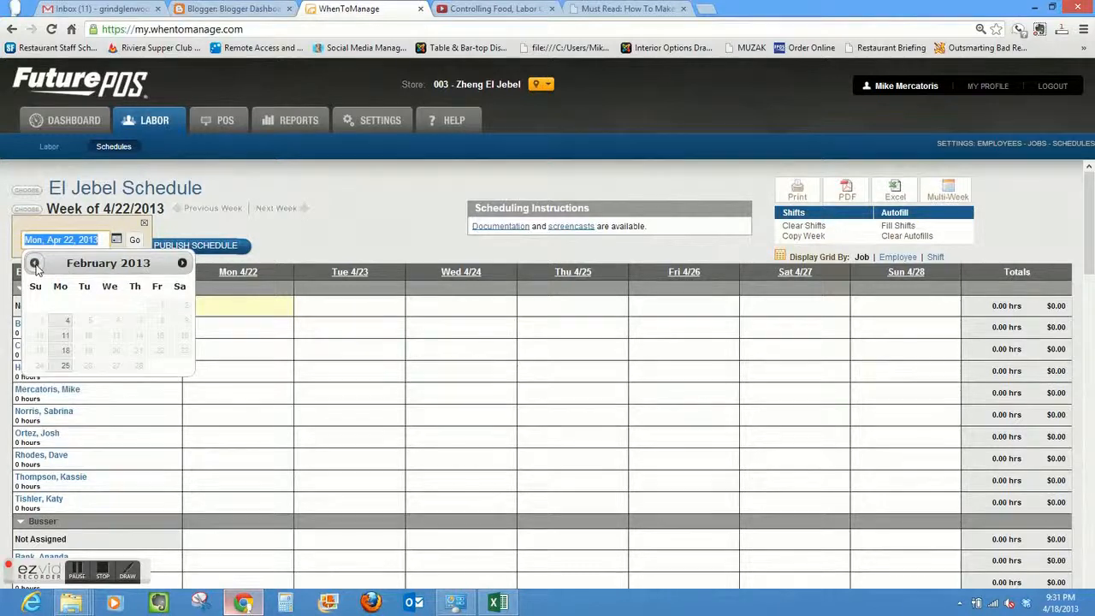
click(65, 337)
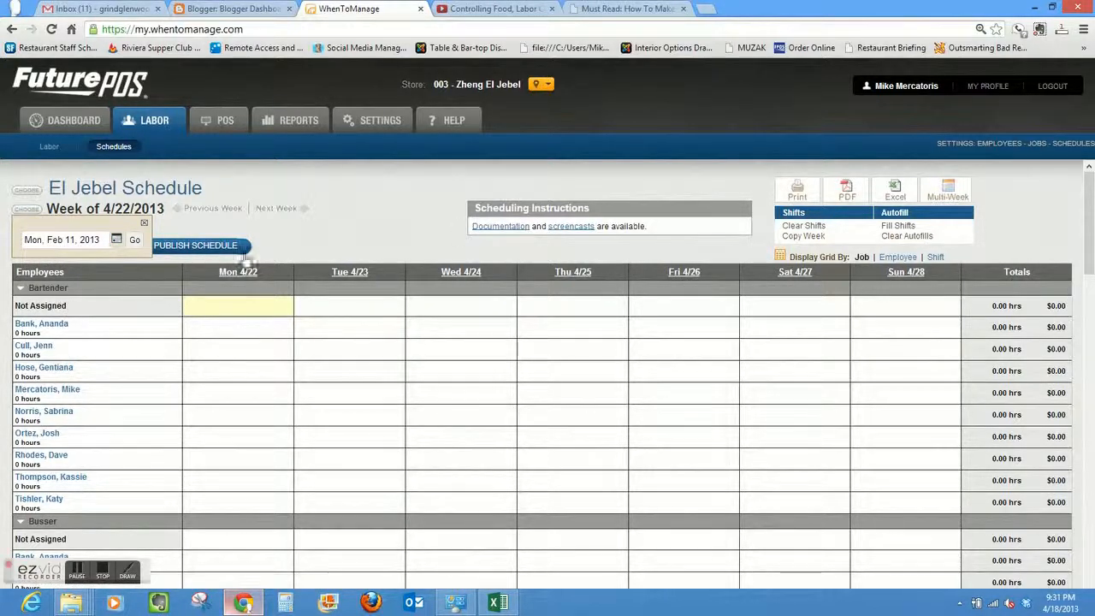
click(135, 240)
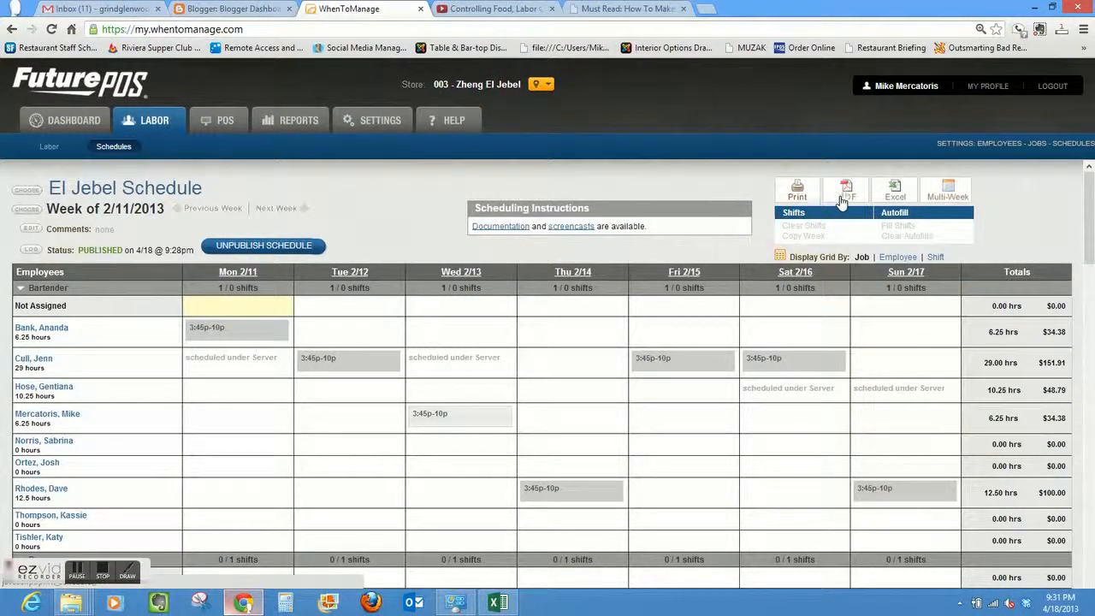
Step: Download the week's schedule as a PDF in Grid by Job format with normal text, end times and comments, keeping the downloaded file
click(847, 193)
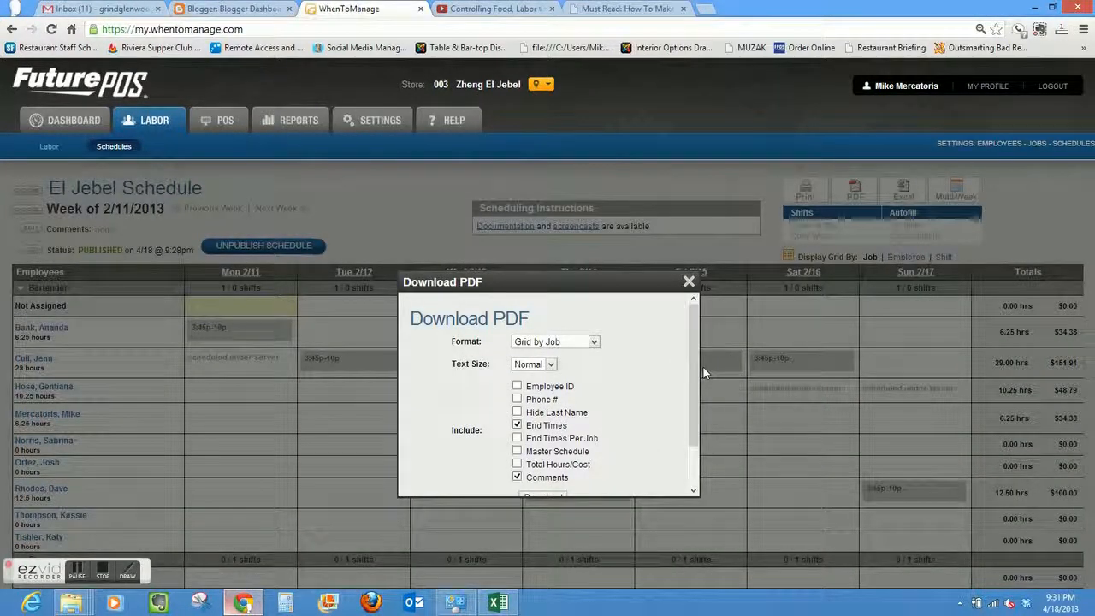
scroll(695, 377, down, 2)
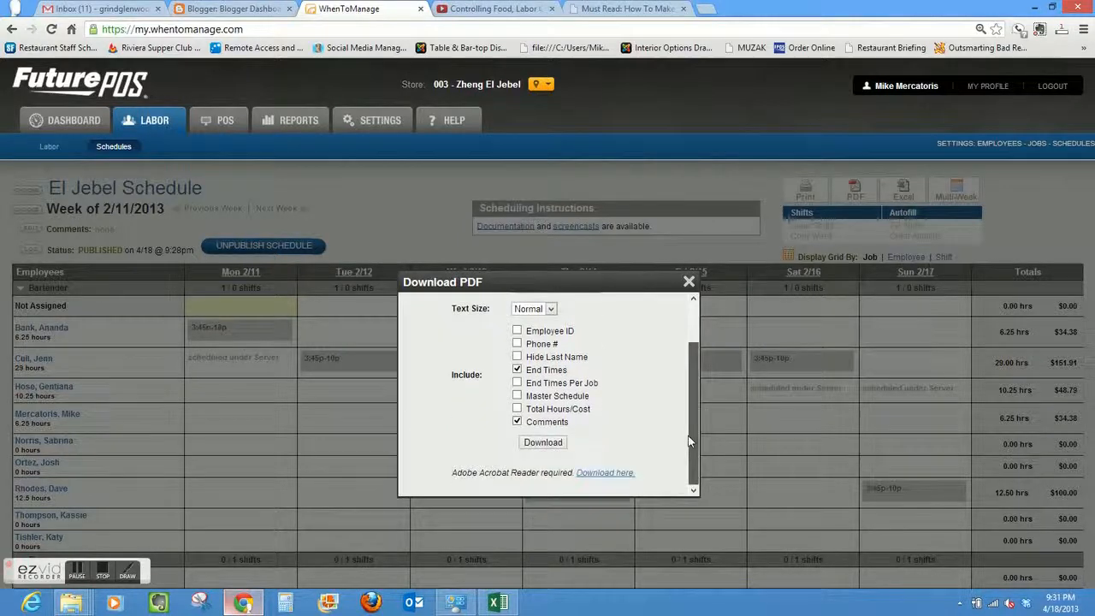
click(542, 443)
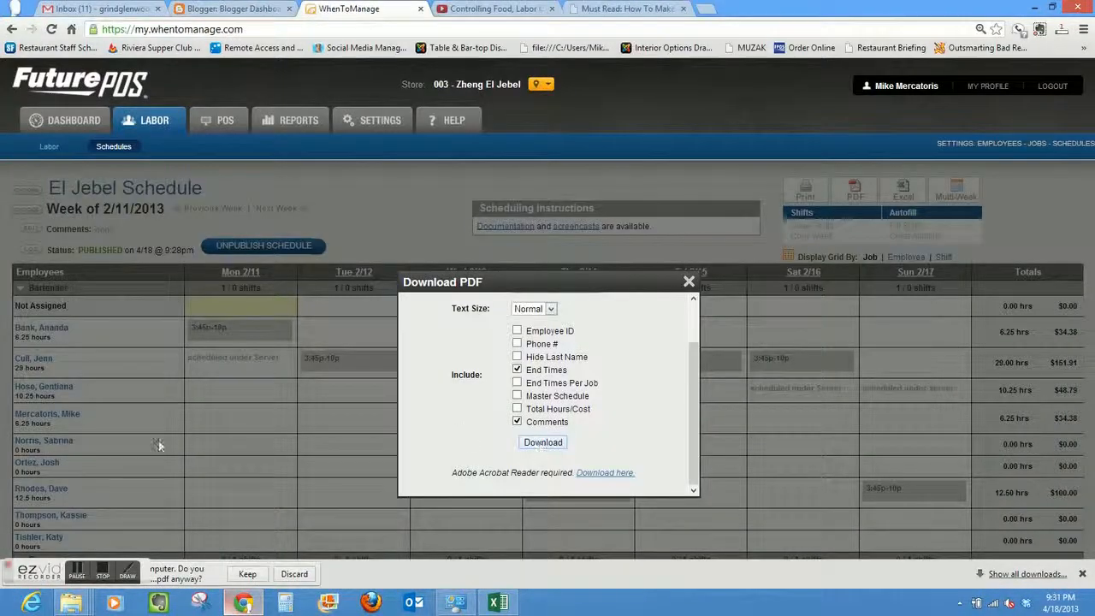
click(249, 575)
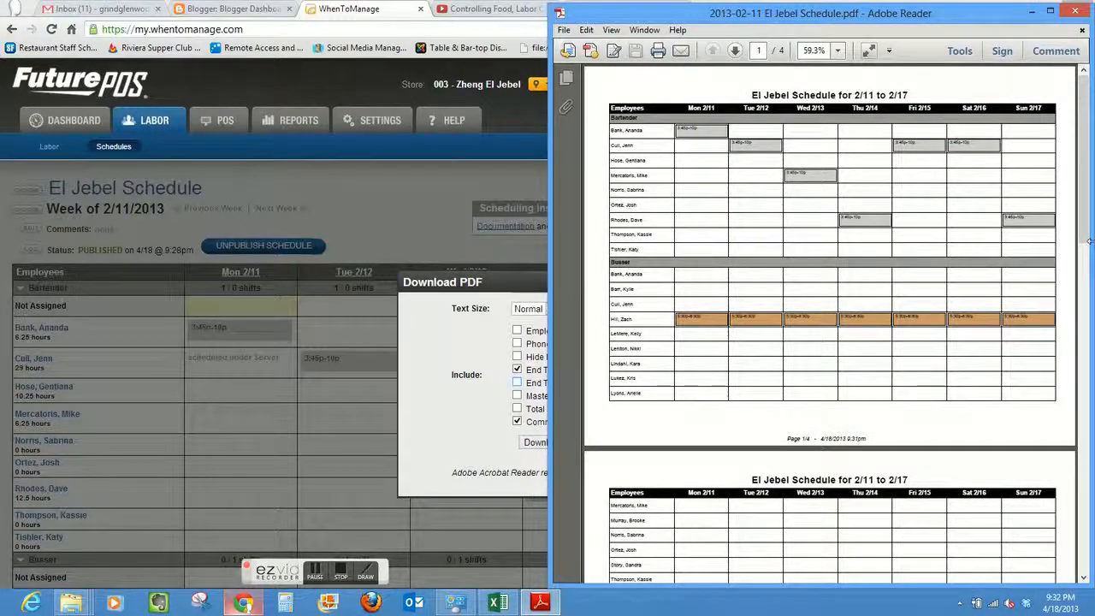
Step: Review the pages of the exported schedule PDF, then return to the browser and close the PDF download options
mouse_move(1087, 182)
mouse_down()
mouse_move(1089, 504)
mouse_move(1083, 185)
mouse_up()
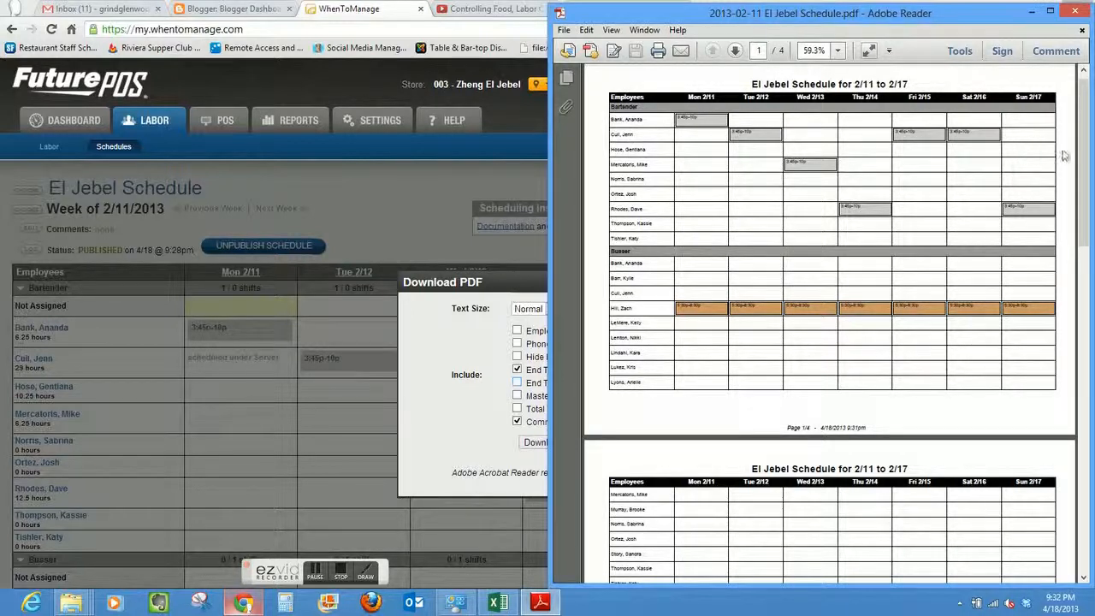
drag(1082, 147, 1047, 480)
click(458, 349)
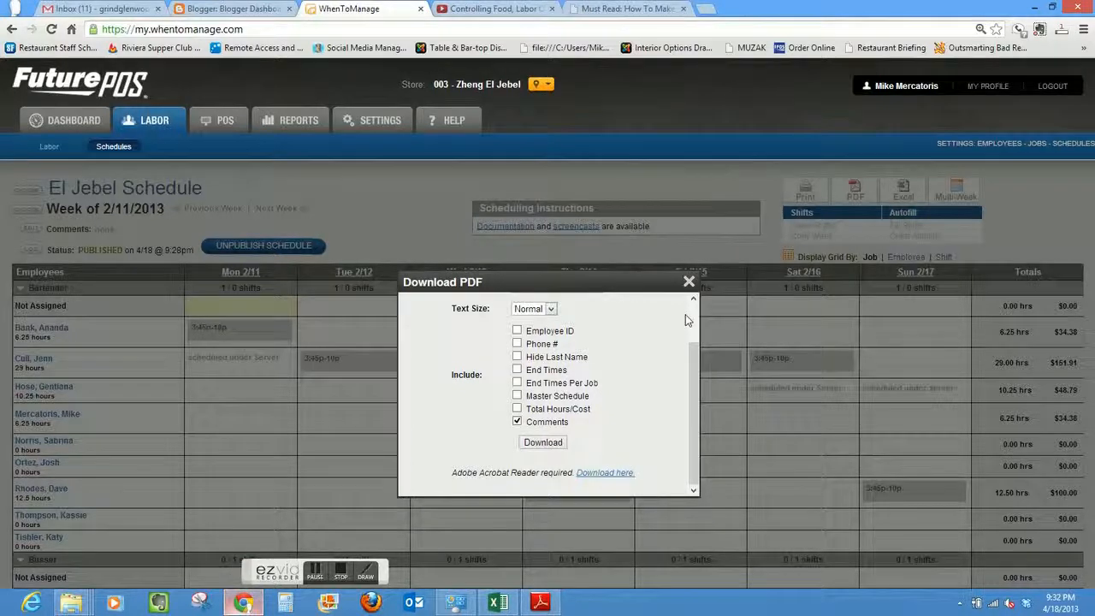
click(690, 283)
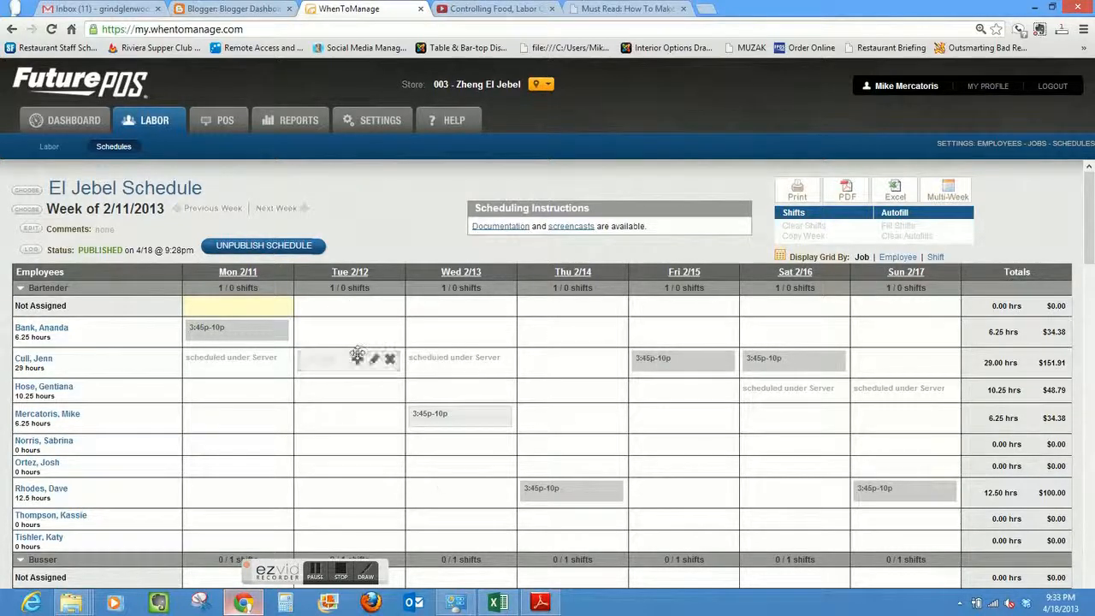
Step: Open the Tuesday 2/12 bartender shift of the published schedule for editing and close it without saving
click(374, 359)
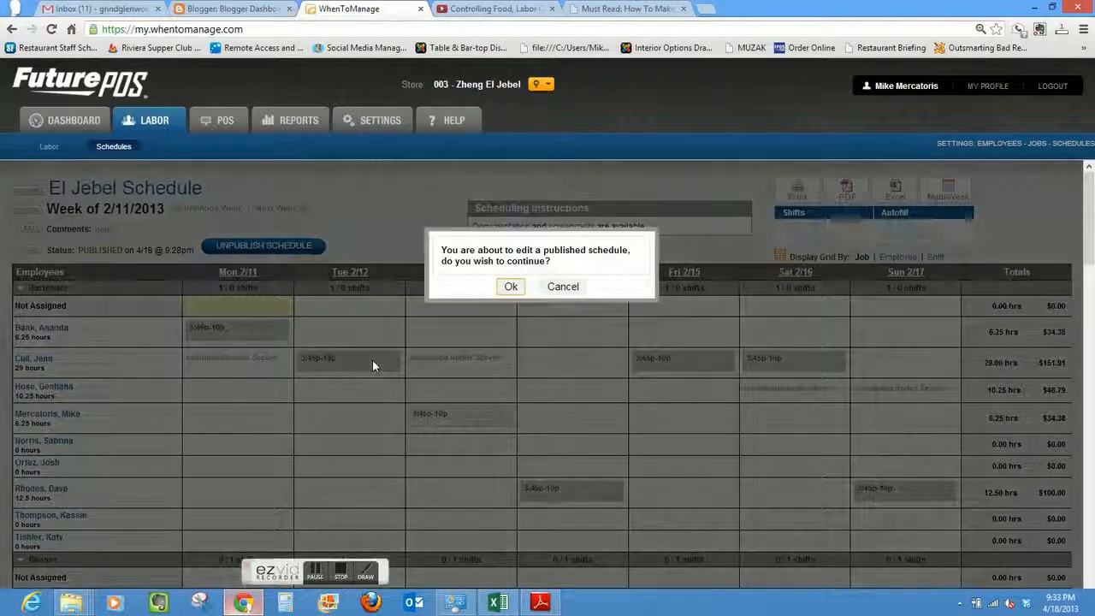
click(511, 286)
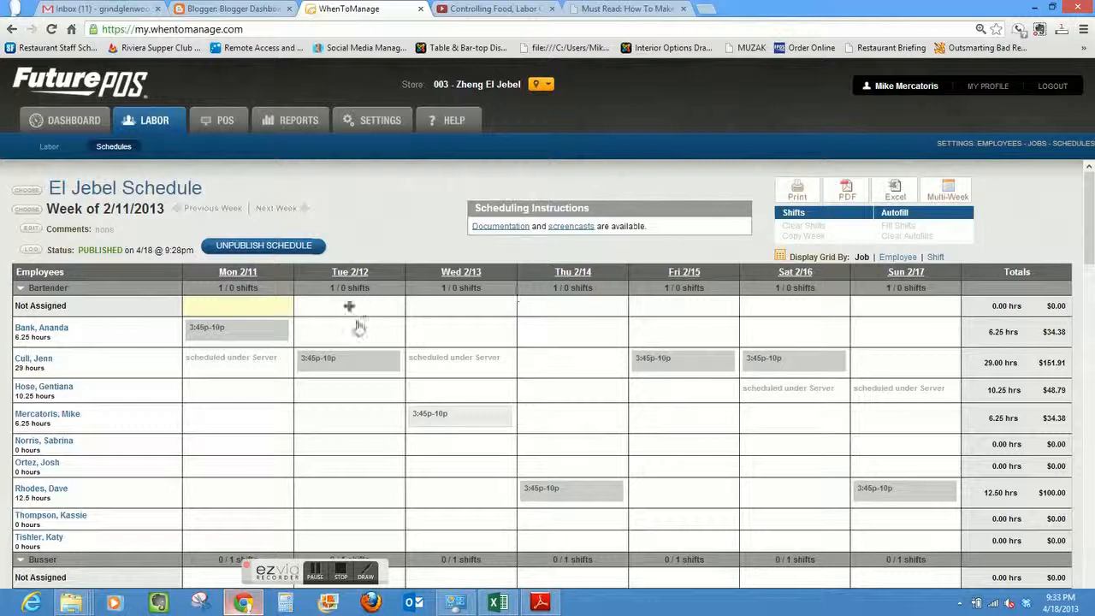
click(374, 361)
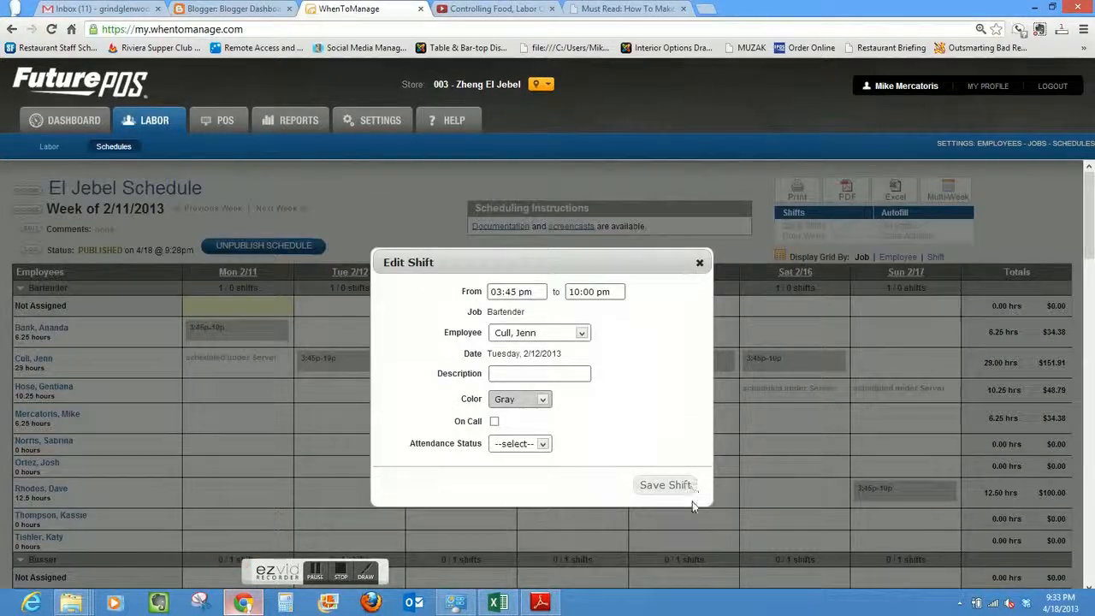
click(700, 263)
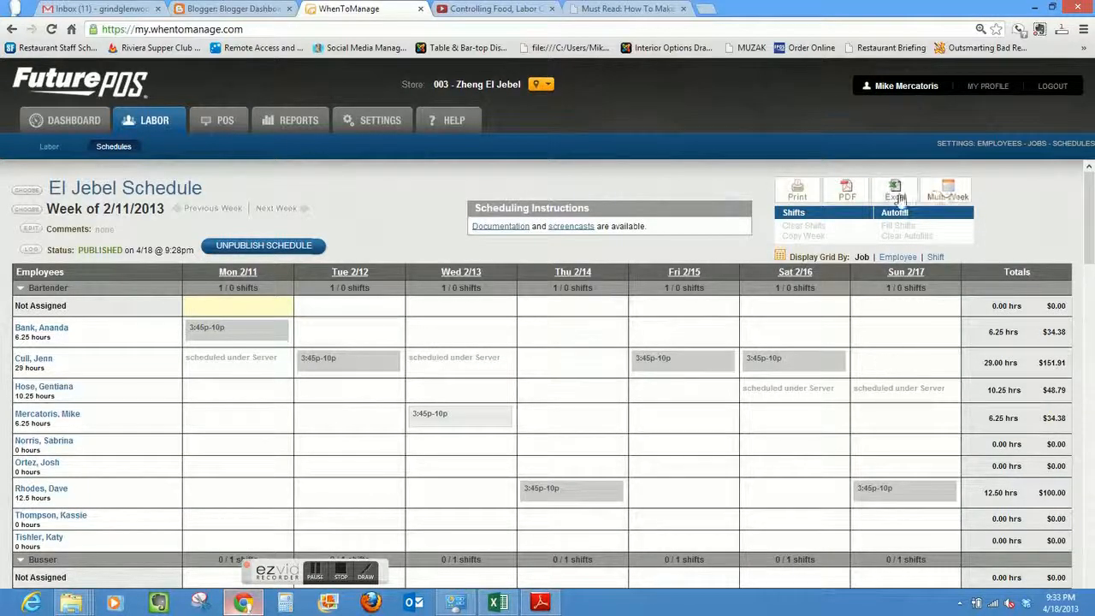
Step: Open the multi-week schedule overview, look through the employees' shifts across the weeks, and close it
click(950, 189)
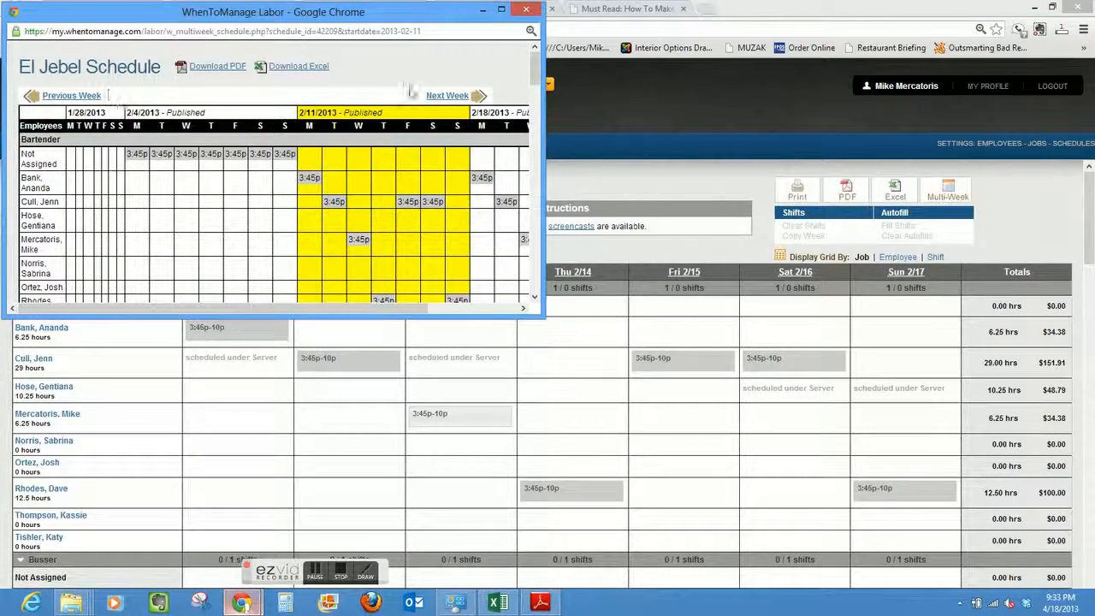
drag(541, 81, 540, 120)
scroll(542, 121, down, 2)
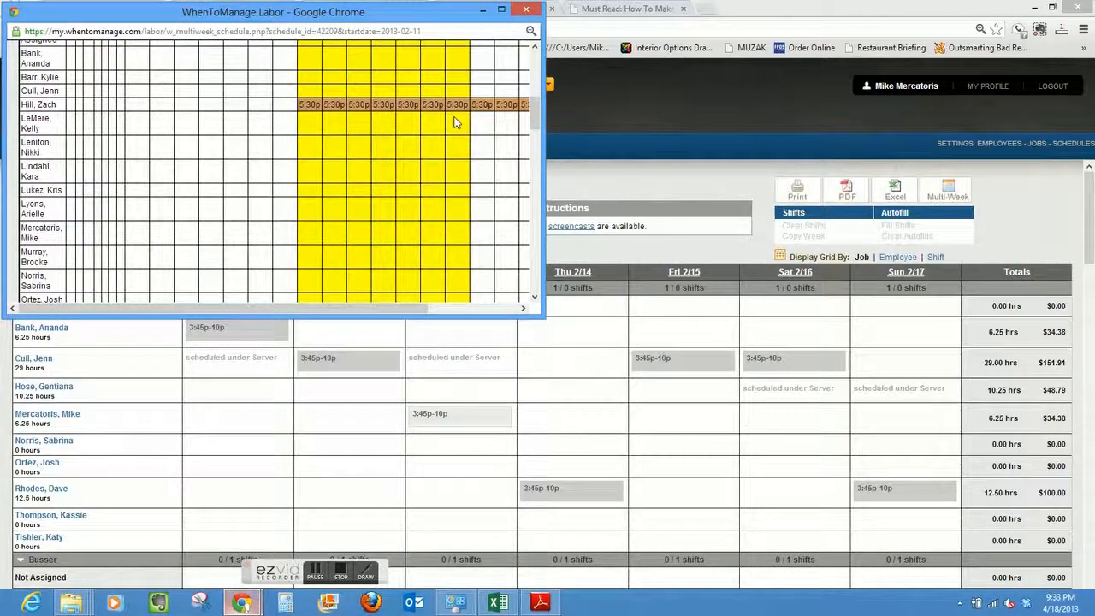
drag(536, 117, 538, 53)
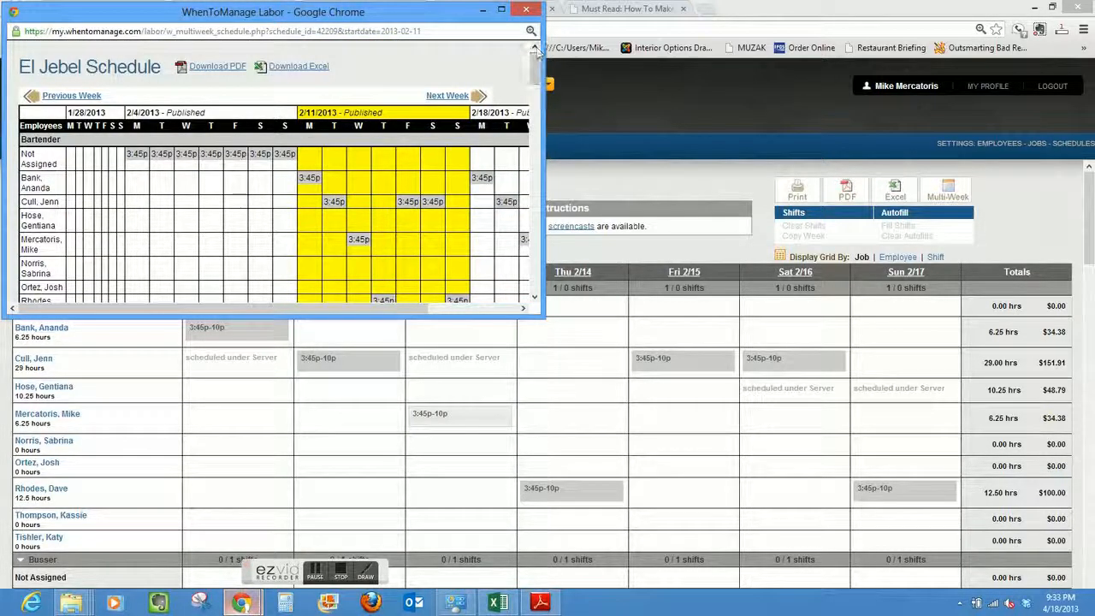
click(529, 10)
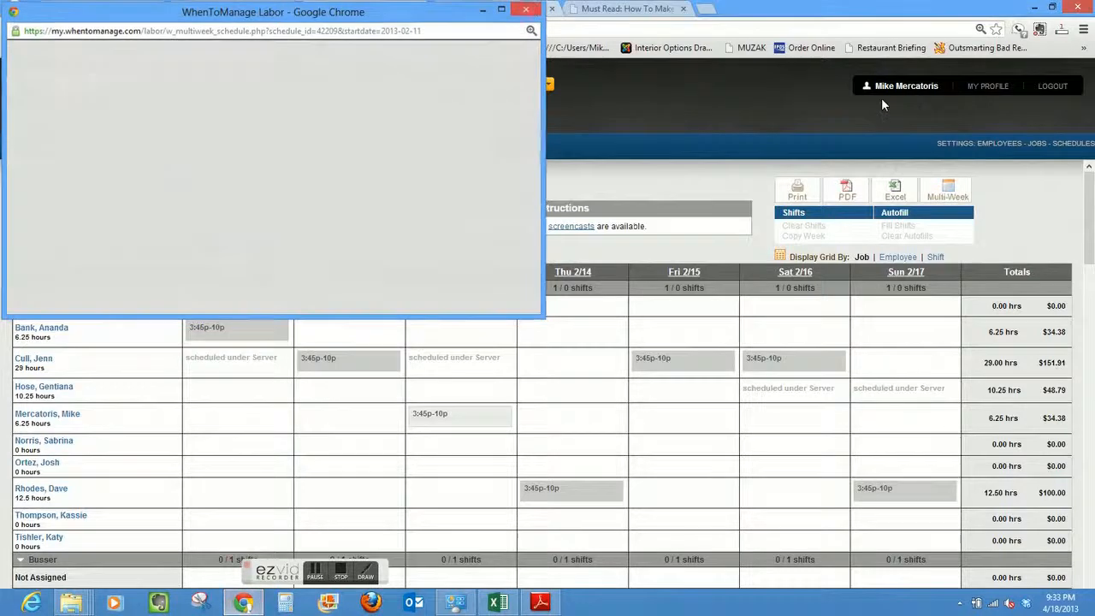
Step: Display the week's schedule grid by employee and review each employee's shifts across all jobs
click(909, 260)
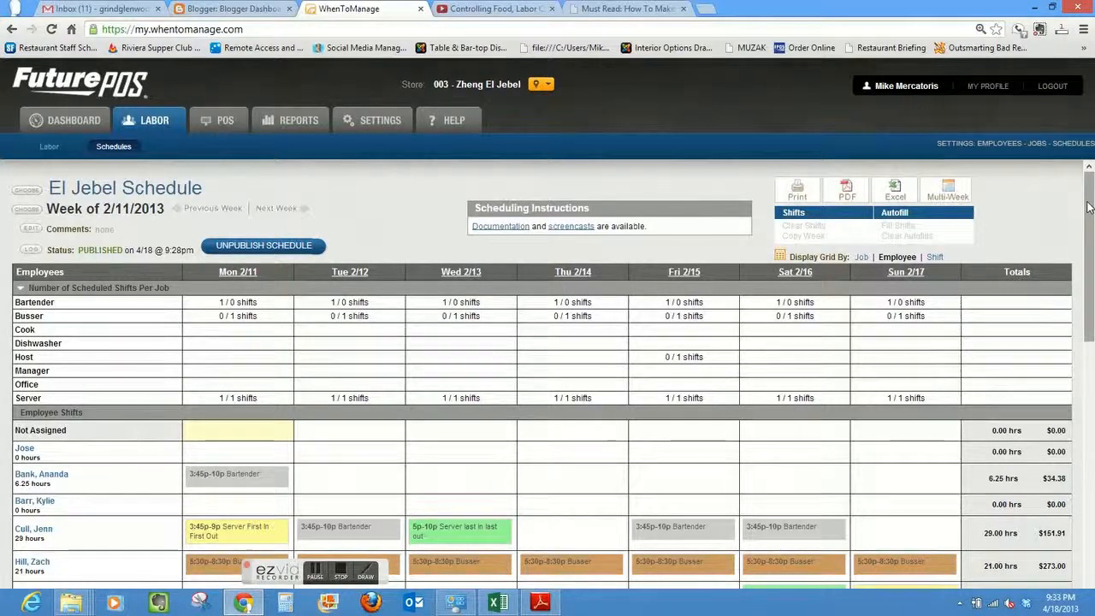
drag(1089, 207, 1092, 298)
mouse_move(318, 291)
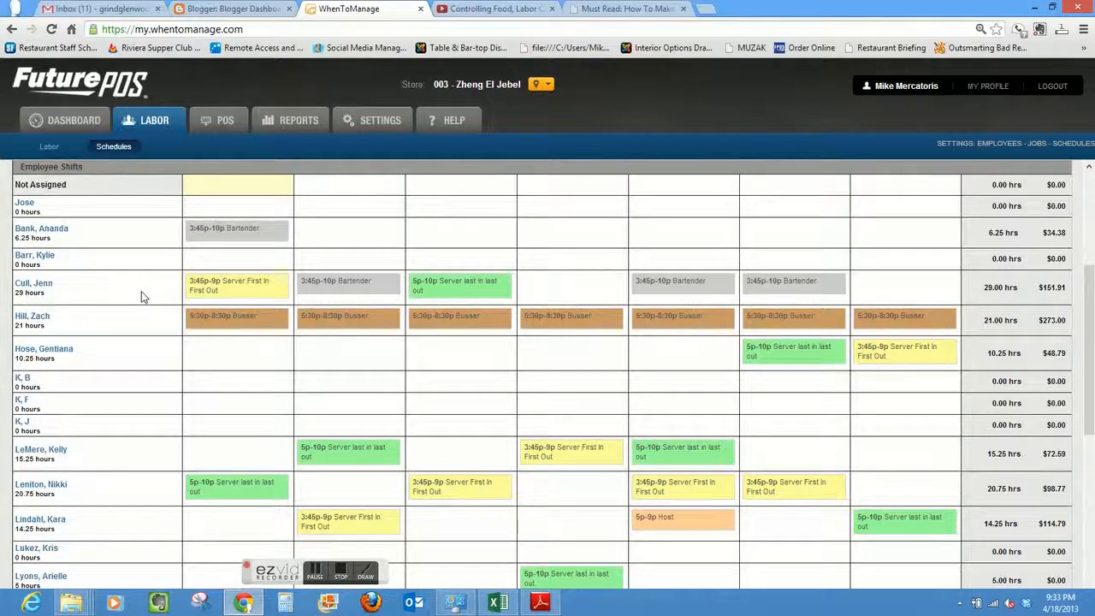
mouse_move(389, 292)
mouse_move(685, 287)
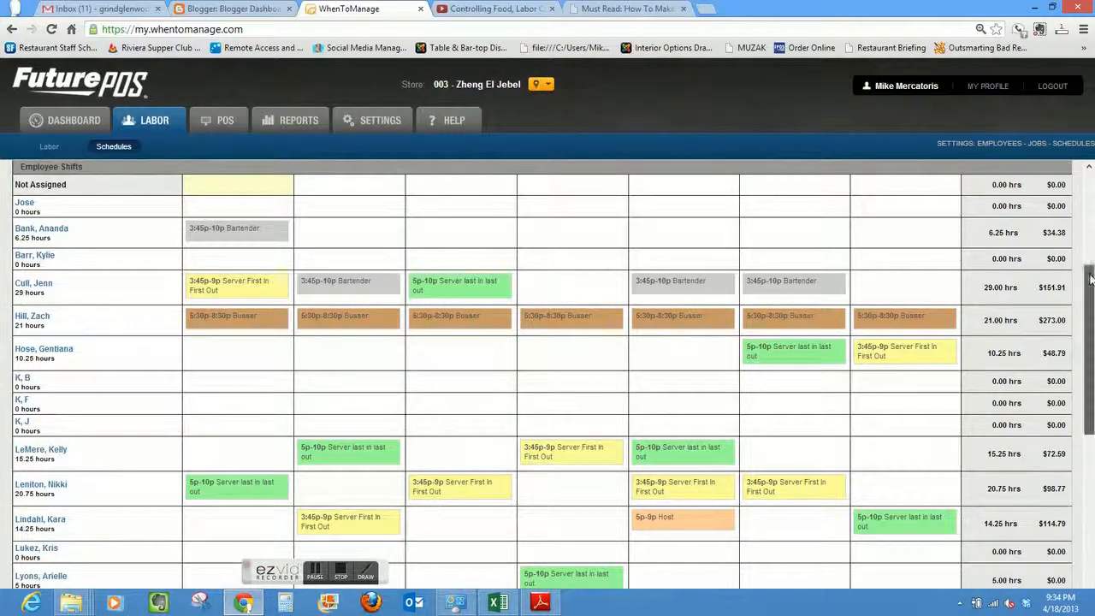
Step: Examine the lunch, dinner and total hours and costs in the schedule totals, then return to the start of the schedule
drag(1091, 279, 1092, 518)
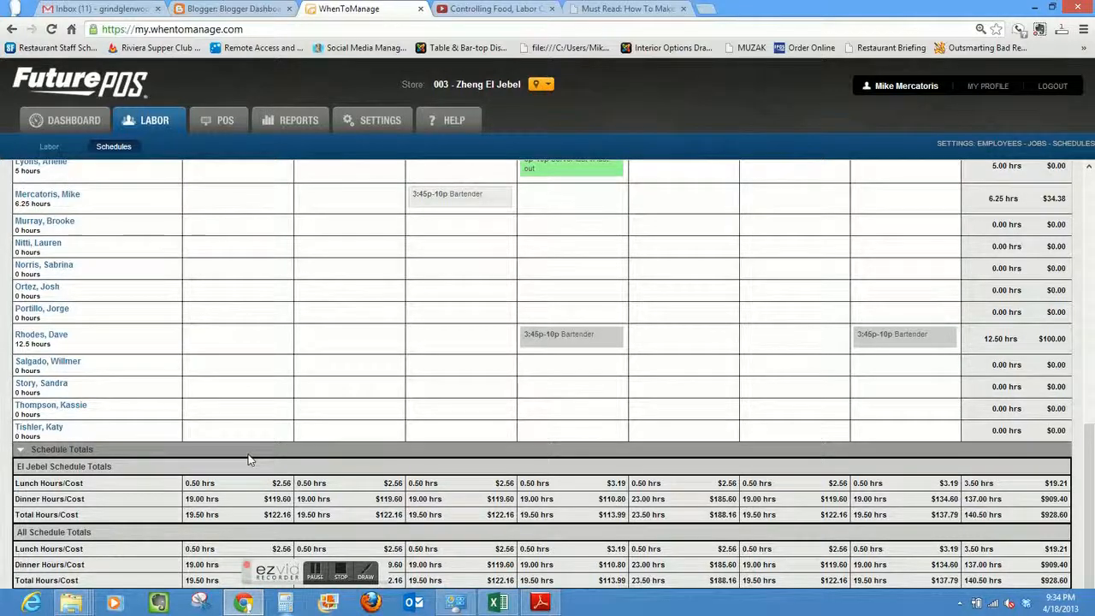
drag(296, 569, 28, 68)
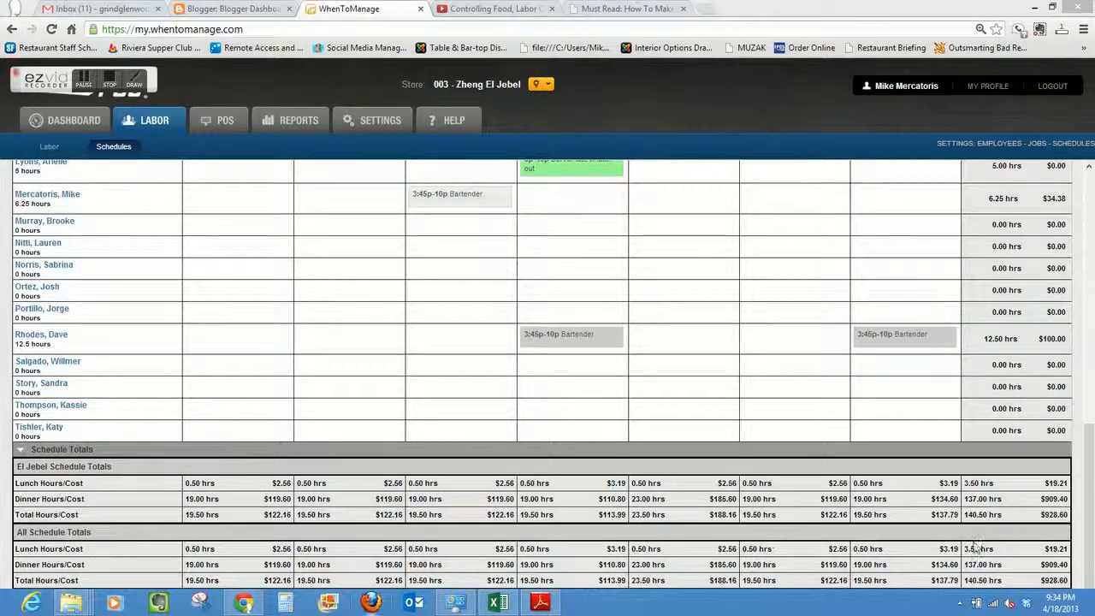
drag(1088, 544, 1092, 198)
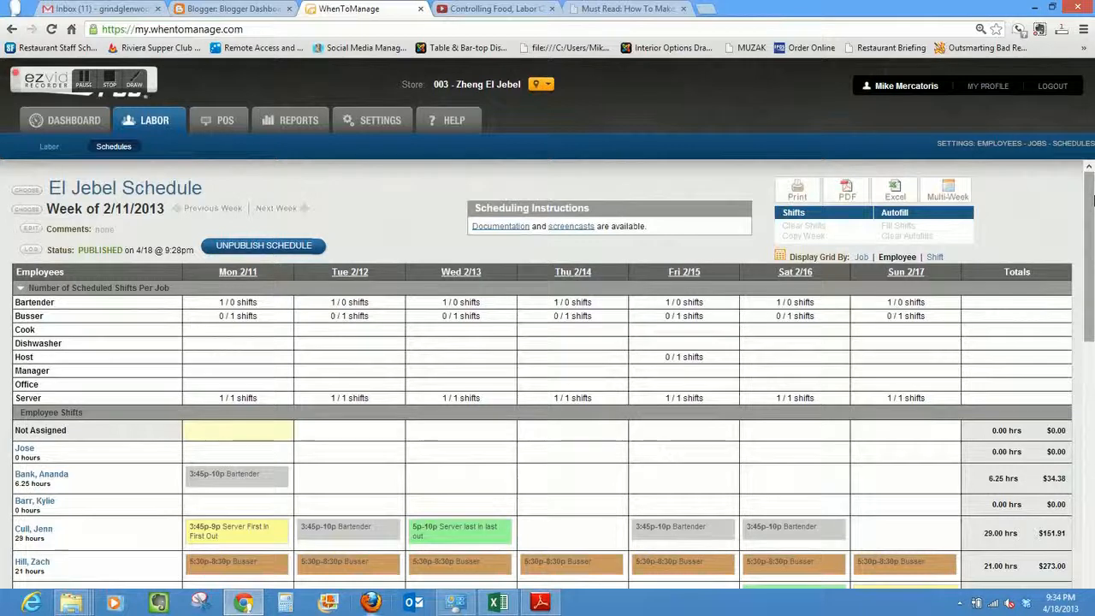